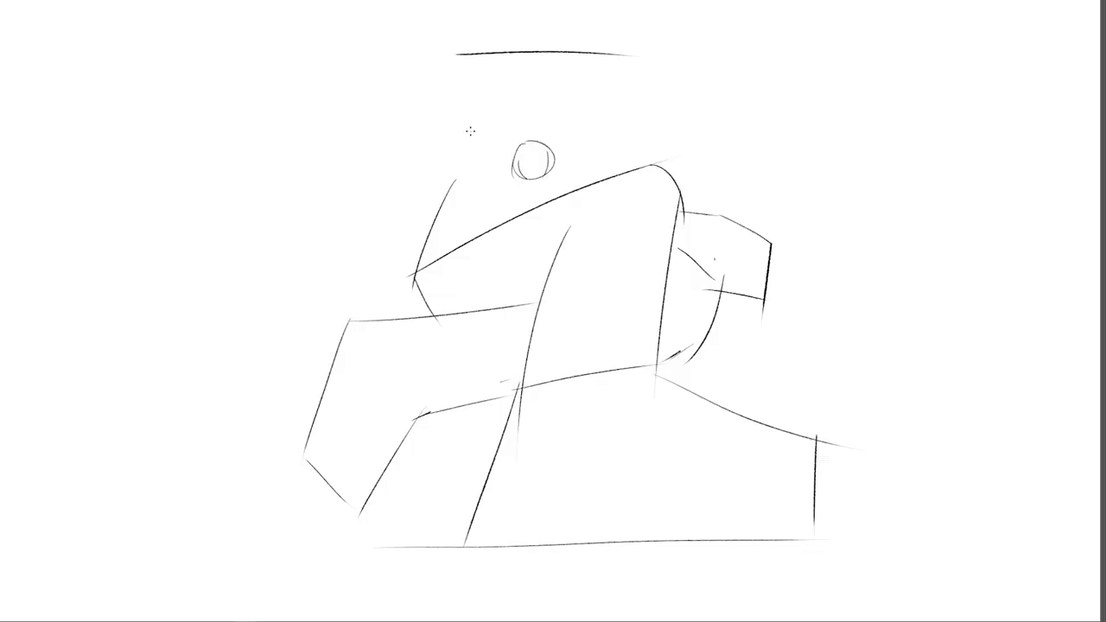
# Sketch the raised arm, the boombox and the cap around the character's head between the upper and lower guide lines
pyautogui.moveTo(536, 200); pyautogui.dragTo(454, 132)
pyautogui.moveTo(466, 70); pyautogui.dragTo(414, 138)
pyautogui.moveTo(567, 142); pyautogui.dragTo(569, 160)
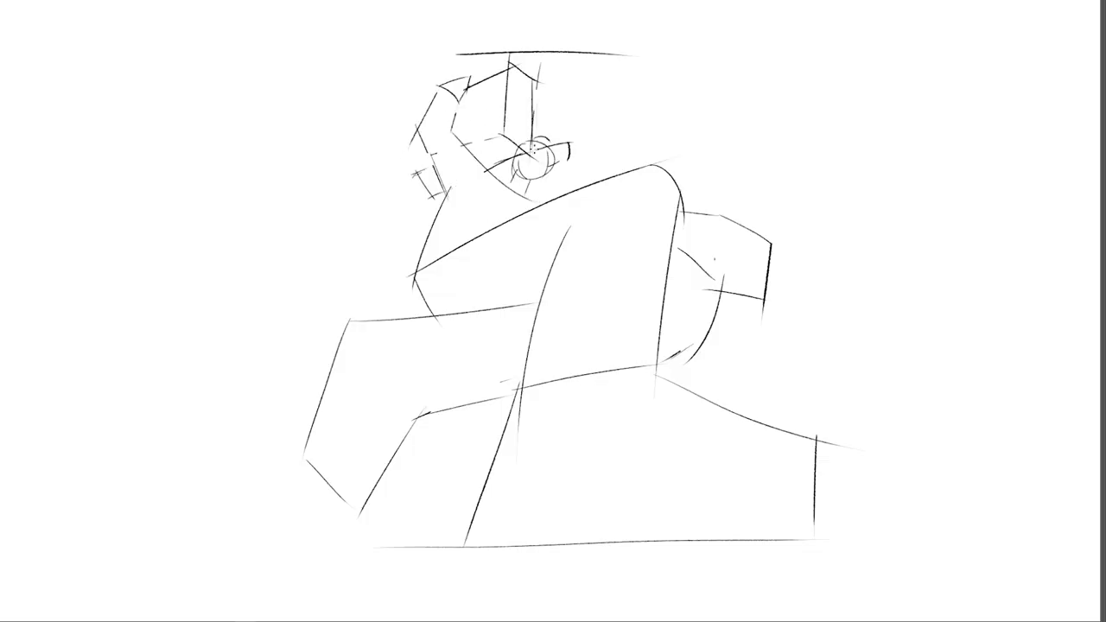
pyautogui.moveTo(624, 54); pyautogui.dragTo(473, 51)
pyautogui.moveTo(381, 547); pyautogui.dragTo(441, 548)
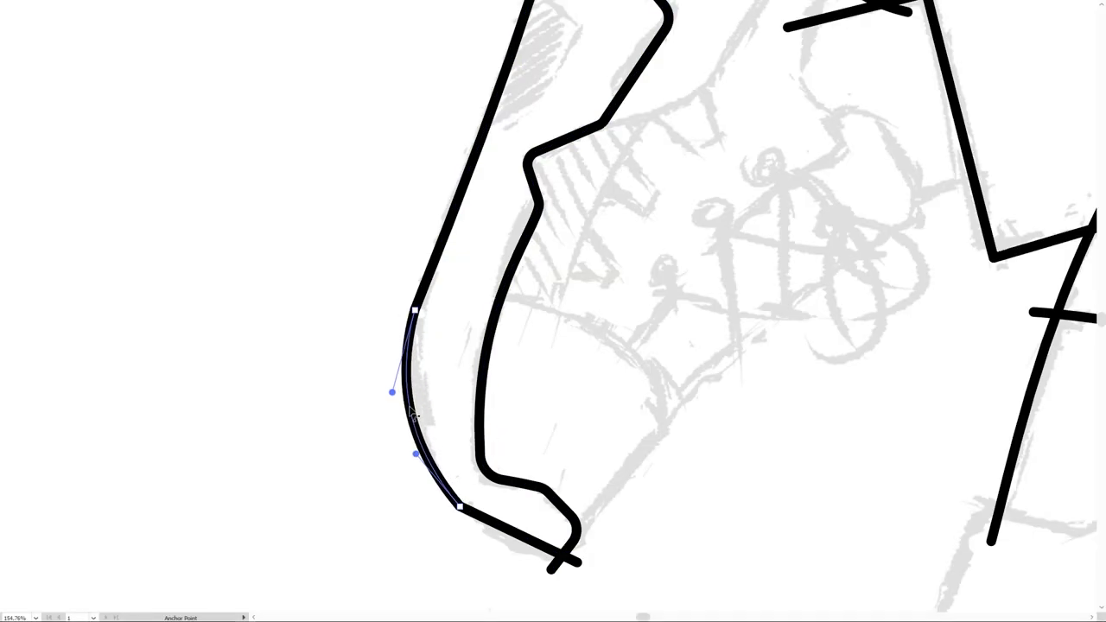
# Bend the straight segment at the rear shoe's heel into a smooth curve following the sketch
pyautogui.moveTo(409, 410); pyautogui.dragTo(408, 409)
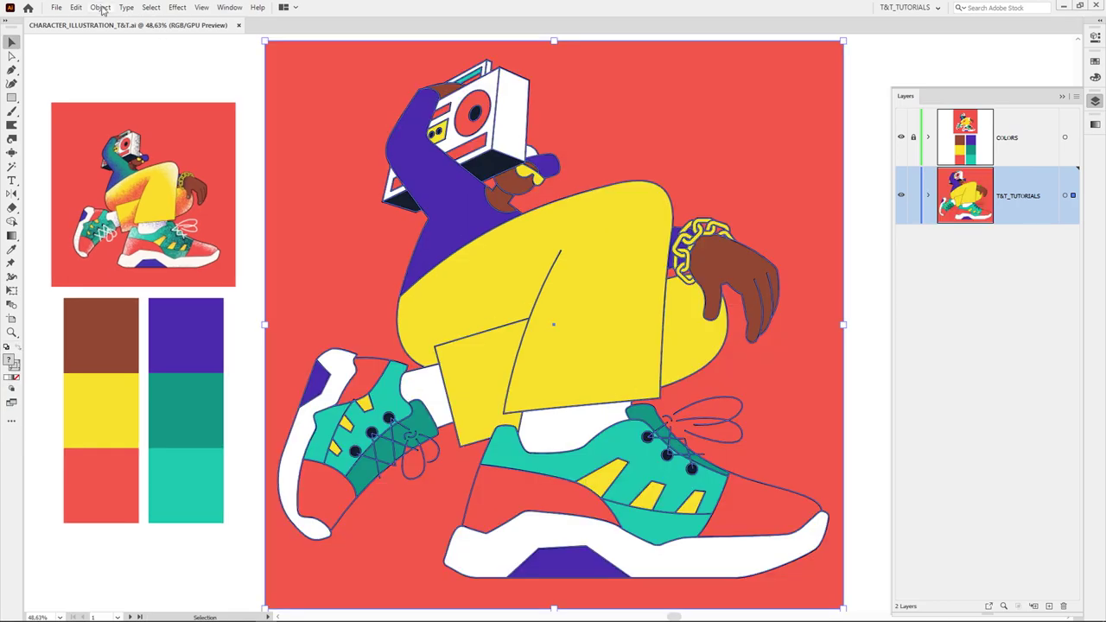
pyautogui.click(101, 8)
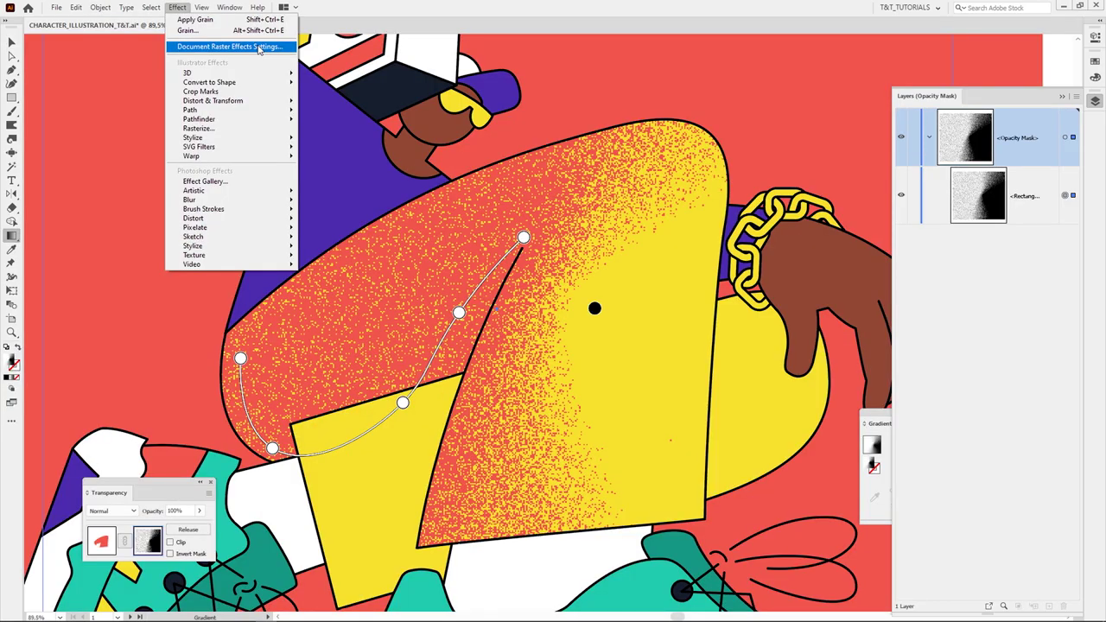
# Open the document raster effects settings for the grain gradient on the trousers
pyautogui.click(258, 47)
pyautogui.moveTo(396, 213); pyautogui.dragTo(363, 201)
pyautogui.doubleClick(346, 246)
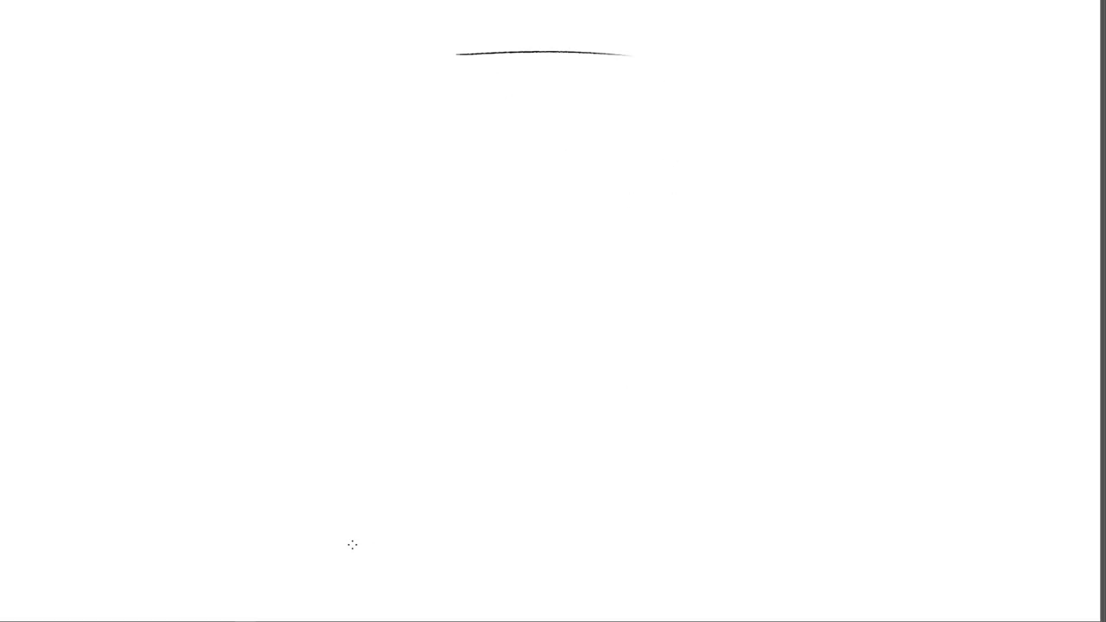
# Block in the ground line, the front shoe and the bent front leg with simple straight and curved strokes
pyautogui.moveTo(381, 548); pyautogui.dragTo(826, 540)
pyautogui.moveTo(519, 384)
pyautogui.mouseDown()
pyautogui.moveTo(464, 546)
pyautogui.moveTo(661, 365)
pyautogui.mouseUp()
pyautogui.moveTo(654, 373); pyautogui.dragTo(856, 447)
pyautogui.moveTo(817, 436); pyautogui.dragTo(814, 536)
pyautogui.moveTo(406, 277)
pyautogui.mouseDown()
pyautogui.moveTo(666, 159)
pyautogui.moveTo(685, 223)
pyautogui.moveTo(657, 385)
pyautogui.mouseUp()
pyautogui.moveTo(571, 227); pyautogui.dragTo(516, 462)
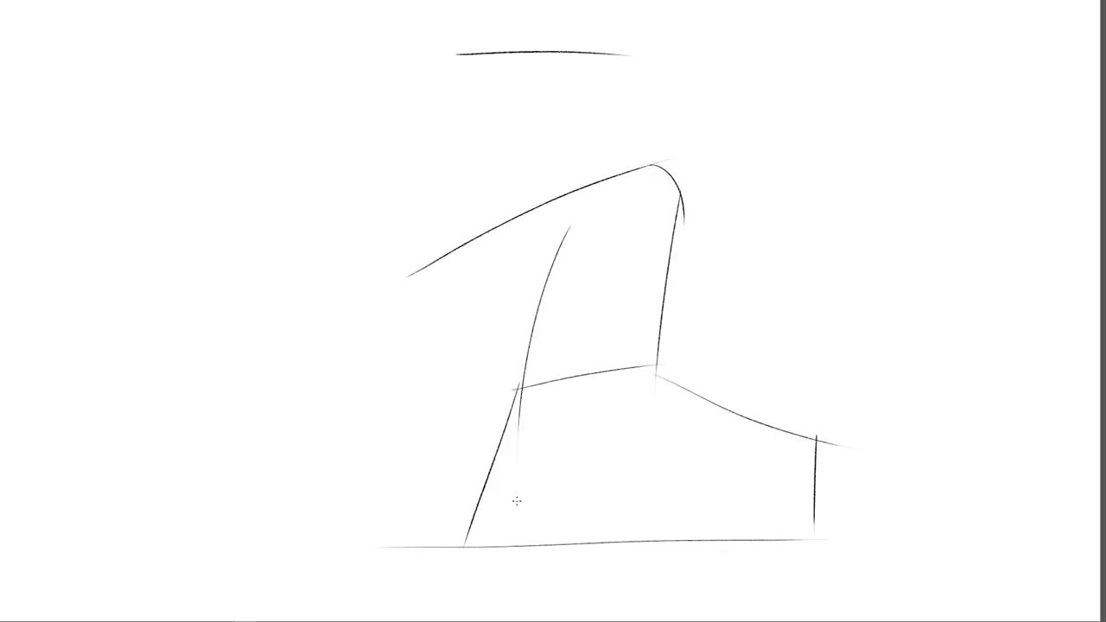
# Block in the rear lower leg and shoe as an angular shape behind the front leg
pyautogui.moveTo(351, 318)
pyautogui.mouseDown()
pyautogui.moveTo(313, 524)
pyautogui.moveTo(304, 457)
pyautogui.moveTo(534, 304)
pyautogui.mouseUp()
pyautogui.hotkey('ctrl', 'z')
pyautogui.moveTo(413, 277); pyautogui.dragTo(436, 321)
pyautogui.moveTo(304, 458); pyautogui.dragTo(346, 503)
pyautogui.moveTo(360, 514)
pyautogui.mouseDown()
pyautogui.moveTo(461, 398)
pyautogui.moveTo(488, 385)
pyautogui.mouseUp()
pyautogui.moveTo(424, 416); pyautogui.dragTo(507, 395)
# Sketch the curve of the far knee and the angular block of the hand resting beside it
pyautogui.moveTo(717, 259); pyautogui.dragTo(698, 335)
pyautogui.moveTo(697, 341); pyautogui.dragTo(664, 362)
pyautogui.moveTo(723, 259); pyautogui.dragTo(695, 337)
pyautogui.moveTo(724, 275); pyautogui.dragTo(687, 363)
pyautogui.moveTo(679, 248)
pyautogui.mouseDown()
pyautogui.moveTo(716, 281)
pyautogui.moveTo(765, 300)
pyautogui.mouseUp()
# Sketch a small circle for the head above the thigh and undo the stray strokes
pyautogui.moveTo(519, 144); pyautogui.dragTo(510, 158)
pyautogui.moveTo(548, 143)
pyautogui.mouseDown()
pyautogui.moveTo(542, 153)
pyautogui.moveTo(517, 149)
pyautogui.moveTo(519, 161)
pyautogui.mouseUp()
pyautogui.hotkey('ctrl', 'z')
pyautogui.hotkey('ctrl', 'z')
pyautogui.hotkey('ctrl', 'z')
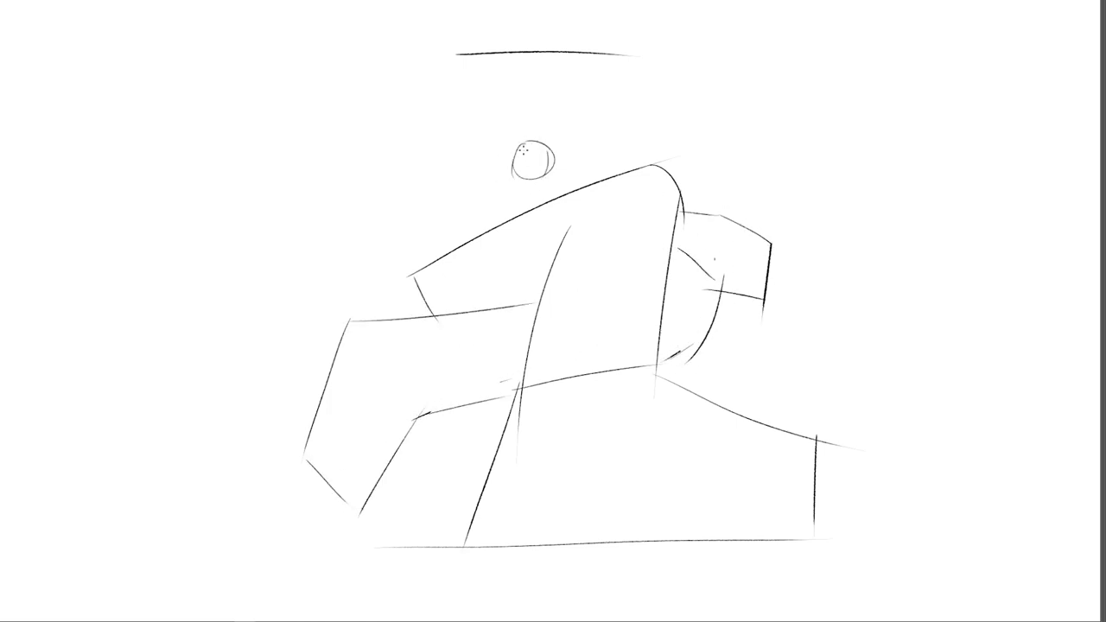
# Sketch the back line, the chest line and the raised bent arm around the head
pyautogui.moveTo(457, 179); pyautogui.dragTo(414, 287)
pyautogui.moveTo(453, 134); pyautogui.dragTo(540, 205)
pyautogui.moveTo(469, 71); pyautogui.dragTo(451, 132)
pyautogui.moveTo(446, 76)
pyautogui.mouseDown()
pyautogui.moveTo(413, 129)
pyautogui.moveTo(446, 194)
pyautogui.mouseUp()
pyautogui.moveTo(445, 76); pyautogui.dragTo(459, 78)
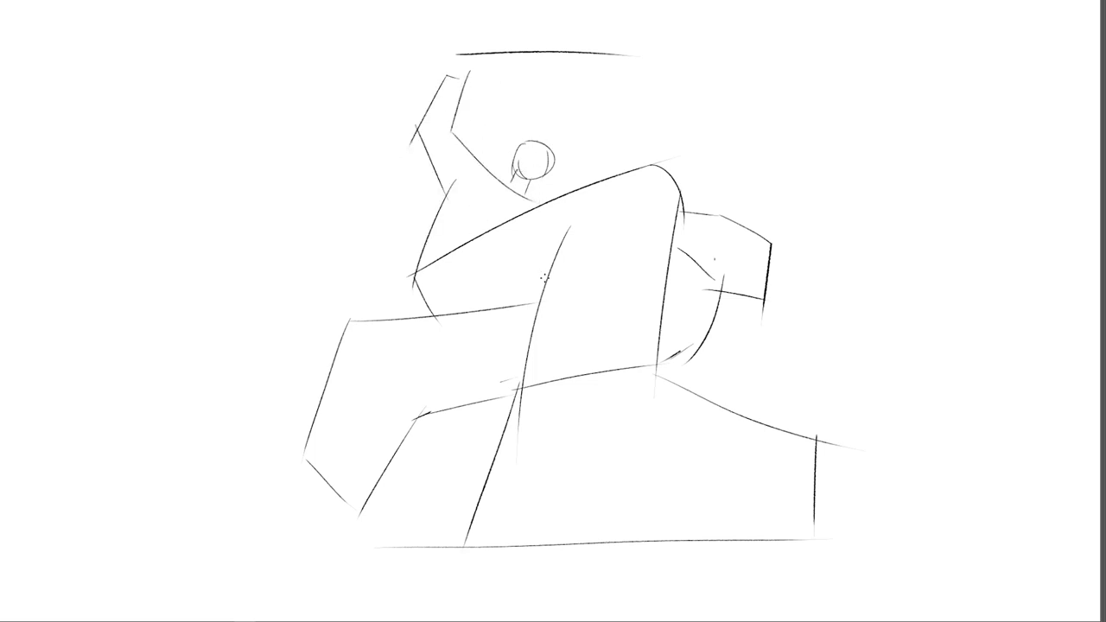
# Sketch the boxy boombox carried on the shoulder and the cap on the head
pyautogui.moveTo(510, 54); pyautogui.dragTo(504, 134)
pyautogui.moveTo(540, 63); pyautogui.dragTo(531, 143)
pyautogui.moveTo(498, 134); pyautogui.dragTo(531, 157)
pyautogui.moveTo(418, 159)
pyautogui.mouseDown()
pyautogui.moveTo(470, 144)
pyautogui.moveTo(485, 172)
pyautogui.mouseUp()
pyautogui.moveTo(461, 146)
pyautogui.mouseDown()
pyautogui.moveTo(498, 137)
pyautogui.moveTo(528, 153)
pyautogui.mouseUp()
pyautogui.moveTo(415, 169)
pyautogui.mouseDown()
pyautogui.moveTo(434, 198)
pyautogui.moveTo(419, 162)
pyautogui.mouseUp()
pyautogui.moveTo(485, 138); pyautogui.dragTo(446, 194)
pyautogui.moveTo(446, 78)
pyautogui.mouseDown()
pyautogui.moveTo(461, 107)
pyautogui.moveTo(469, 77)
pyautogui.mouseUp()
pyautogui.moveTo(467, 89)
pyautogui.mouseDown()
pyautogui.moveTo(514, 67)
pyautogui.moveTo(538, 83)
pyautogui.mouseUp()
pyautogui.moveTo(532, 83)
pyautogui.mouseDown()
pyautogui.moveTo(531, 141)
pyautogui.moveTo(549, 166)
pyautogui.mouseUp()
# Erase the guide line above the figure and the ends of the ground line
pyautogui.moveTo(633, 57); pyautogui.dragTo(456, 58)
pyautogui.moveTo(831, 541); pyautogui.dragTo(819, 540)
pyautogui.moveTo(377, 547); pyautogui.dragTo(442, 547)
# Redraw the back of the thigh as a rounded curve and sketch the rear trouser cuff below it
pyautogui.moveTo(344, 321); pyautogui.dragTo(437, 343)
pyautogui.moveTo(419, 273)
pyautogui.mouseDown()
pyautogui.moveTo(441, 338)
pyautogui.moveTo(430, 299)
pyautogui.mouseUp()
pyautogui.moveTo(420, 273)
pyautogui.mouseDown()
pyautogui.moveTo(421, 309)
pyautogui.moveTo(454, 346)
pyautogui.mouseUp()
pyautogui.moveTo(458, 322)
pyautogui.mouseDown()
pyautogui.moveTo(473, 398)
pyautogui.moveTo(499, 309)
pyautogui.mouseUp()
pyautogui.moveTo(458, 323); pyautogui.dragTo(510, 307)
pyautogui.moveTo(475, 394)
pyautogui.mouseDown()
pyautogui.moveTo(526, 395)
pyautogui.moveTo(476, 411)
pyautogui.mouseUp()
pyautogui.moveTo(505, 398)
pyautogui.mouseDown()
pyautogui.moveTo(472, 404)
pyautogui.moveTo(510, 401)
pyautogui.mouseUp()
# Reshape the rear shoe's outline with a tapered toe and a slanted heel
pyautogui.moveTo(468, 404)
pyautogui.mouseDown()
pyautogui.moveTo(404, 439)
pyautogui.moveTo(370, 484)
pyautogui.mouseUp()
pyautogui.moveTo(373, 491); pyautogui.dragTo(351, 531)
pyautogui.moveTo(305, 446); pyautogui.dragTo(346, 500)
pyautogui.moveTo(308, 441)
pyautogui.mouseDown()
pyautogui.moveTo(331, 352)
pyautogui.moveTo(416, 356)
pyautogui.mouseUp()
pyautogui.moveTo(344, 332)
pyautogui.mouseDown()
pyautogui.moveTo(363, 325)
pyautogui.moveTo(436, 345)
pyautogui.mouseUp()
pyautogui.moveTo(344, 334); pyautogui.dragTo(305, 439)
# Sketch the sock and shoe opening under the front trouser hem
pyautogui.moveTo(642, 368)
pyautogui.mouseDown()
pyautogui.moveTo(537, 386)
pyautogui.moveTo(533, 421)
pyautogui.mouseUp()
pyautogui.moveTo(530, 425); pyautogui.dragTo(595, 417)
pyautogui.moveTo(584, 430)
pyautogui.mouseDown()
pyautogui.moveTo(642, 373)
pyautogui.moveTo(650, 379)
pyautogui.mouseUp()
# Redraw the front shoe's outline with a sloping upper, a pointed toe, a slanted heel and a flat sole
pyautogui.moveTo(661, 380)
pyautogui.mouseDown()
pyautogui.moveTo(830, 458)
pyautogui.moveTo(691, 420)
pyautogui.mouseUp()
pyautogui.moveTo(694, 421)
pyautogui.mouseDown()
pyautogui.moveTo(801, 473)
pyautogui.moveTo(798, 540)
pyautogui.mouseUp()
pyautogui.moveTo(816, 477); pyautogui.dragTo(811, 501)
pyautogui.moveTo(812, 505); pyautogui.dragTo(756, 537)
pyautogui.moveTo(516, 408); pyautogui.dragTo(469, 534)
pyautogui.moveTo(512, 390); pyautogui.dragTo(470, 476)
pyautogui.moveTo(470, 476)
pyautogui.mouseDown()
pyautogui.moveTo(510, 536)
pyautogui.moveTo(633, 532)
pyautogui.mouseUp()
# Round off the far knee's curve and redraw the front trouser hem
pyautogui.moveTo(725, 306); pyautogui.dragTo(680, 352)
pyautogui.moveTo(722, 279); pyautogui.dragTo(683, 357)
pyautogui.moveTo(521, 390); pyautogui.dragTo(643, 372)
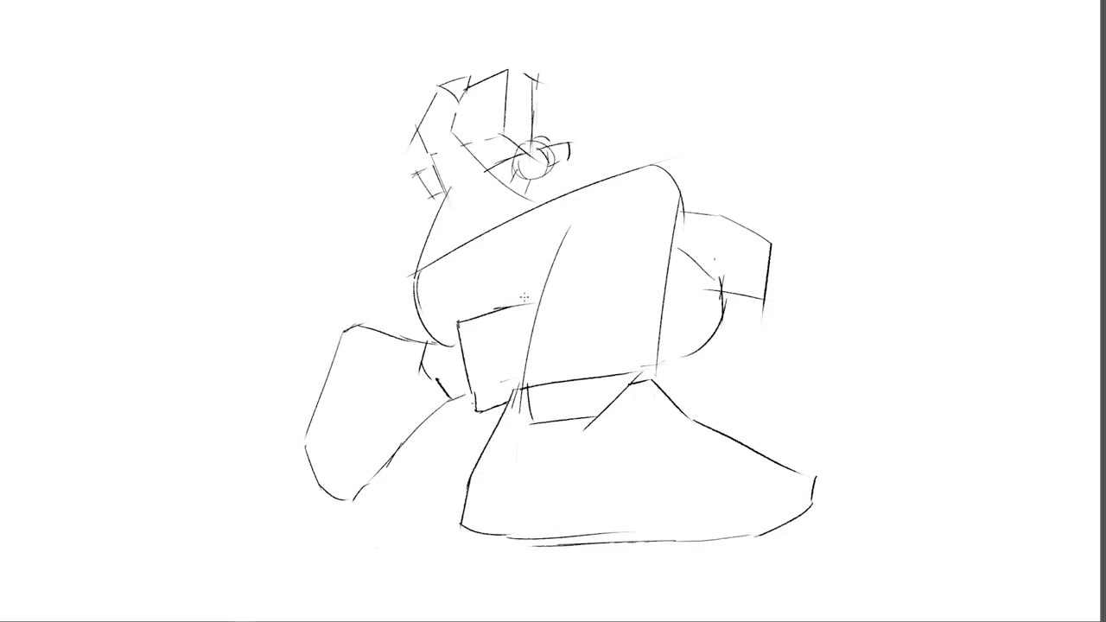
# Replace the hand block with a drooping hand with separate fingers and rough in the wrist bracelet
pyautogui.moveTo(722, 216); pyautogui.dragTo(687, 213)
pyautogui.moveTo(707, 291); pyautogui.dragTo(740, 298)
pyautogui.moveTo(719, 260); pyautogui.dragTo(745, 324)
pyautogui.moveTo(752, 263)
pyautogui.mouseDown()
pyautogui.moveTo(752, 322)
pyautogui.moveTo(765, 288)
pyautogui.mouseUp()
pyautogui.moveTo(777, 248); pyautogui.dragTo(768, 245)
pyautogui.moveTo(759, 235); pyautogui.dragTo(769, 257)
pyautogui.moveTo(779, 305); pyautogui.dragTo(764, 308)
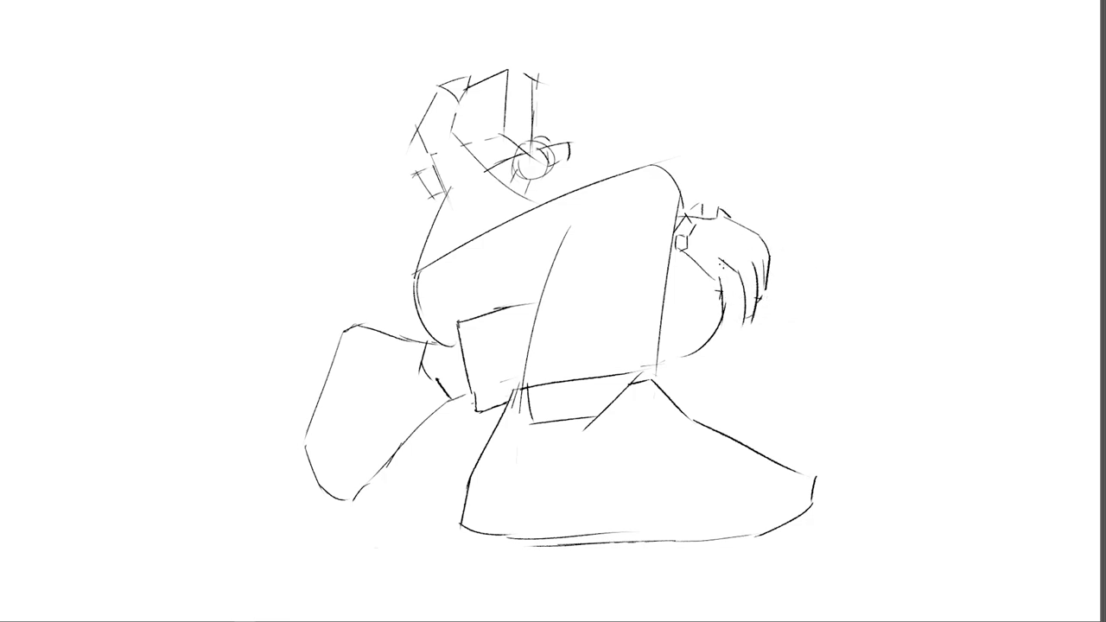
# Sketch the thumb, clean up the fingertips and extend the far knee's curve to the front trouser leg
pyautogui.moveTo(718, 258); pyautogui.dragTo(716, 300)
pyautogui.moveTo(703, 263)
pyautogui.mouseDown()
pyautogui.moveTo(709, 294)
pyautogui.moveTo(685, 253)
pyautogui.moveTo(705, 288)
pyautogui.mouseUp()
pyautogui.moveTo(750, 328); pyautogui.dragTo(741, 328)
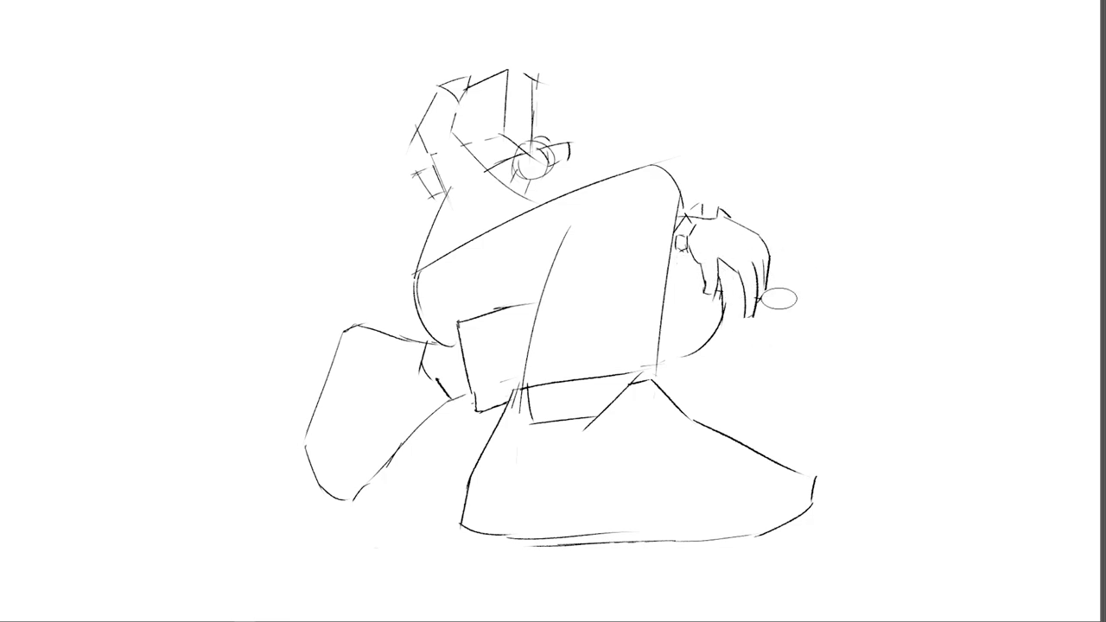
pyautogui.moveTo(692, 356); pyautogui.dragTo(655, 365)
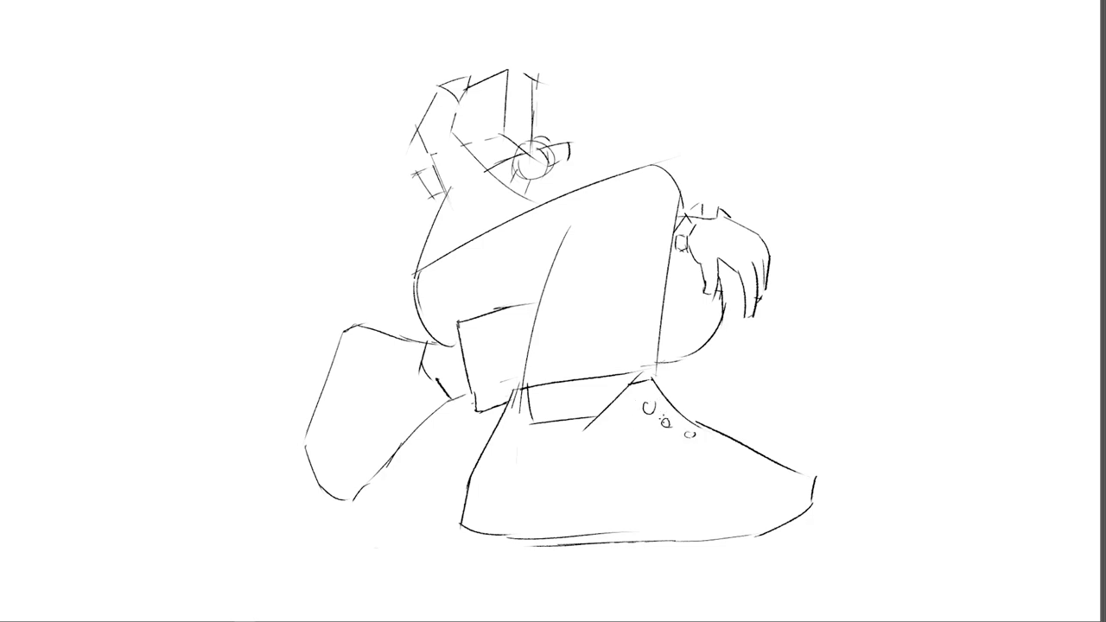
# Add the lace eyelets, midsole line, heel panel and toe cap seam to the front shoe
pyautogui.moveTo(646, 406); pyautogui.dragTo(654, 414)
pyautogui.moveTo(511, 399); pyautogui.dragTo(473, 480)
pyautogui.moveTo(511, 394)
pyautogui.mouseDown()
pyautogui.moveTo(470, 486)
pyautogui.moveTo(501, 496)
pyautogui.mouseUp()
pyautogui.moveTo(502, 497); pyautogui.dragTo(624, 484)
pyautogui.moveTo(619, 483)
pyautogui.mouseDown()
pyautogui.moveTo(665, 509)
pyautogui.moveTo(814, 475)
pyautogui.mouseUp()
pyautogui.moveTo(733, 439); pyautogui.dragTo(812, 475)
pyautogui.moveTo(491, 431); pyautogui.dragTo(617, 480)
pyautogui.moveTo(727, 439); pyautogui.dragTo(705, 494)
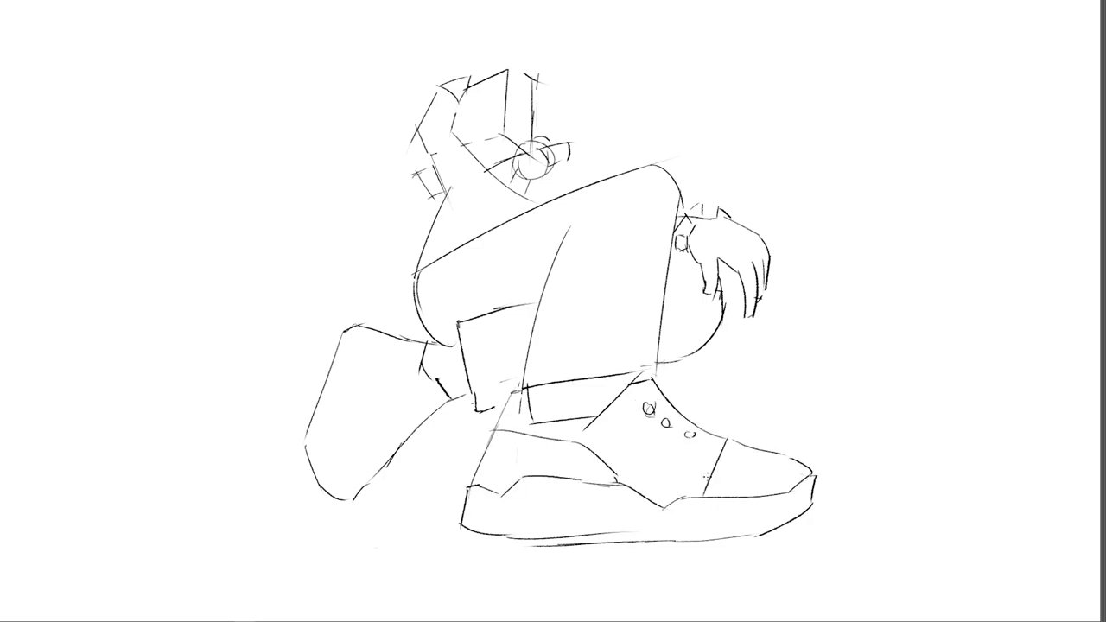
# Sketch the slanted side stripes on the front shoe and round the sock's lower corner
pyautogui.moveTo(609, 466); pyautogui.dragTo(689, 477)
pyautogui.moveTo(588, 445); pyautogui.dragTo(629, 428)
pyautogui.moveTo(631, 429)
pyautogui.mouseDown()
pyautogui.moveTo(612, 460)
pyautogui.moveTo(646, 452)
pyautogui.mouseUp()
pyautogui.moveTo(652, 447); pyautogui.dragTo(659, 471)
pyautogui.moveTo(681, 473); pyautogui.dragTo(697, 472)
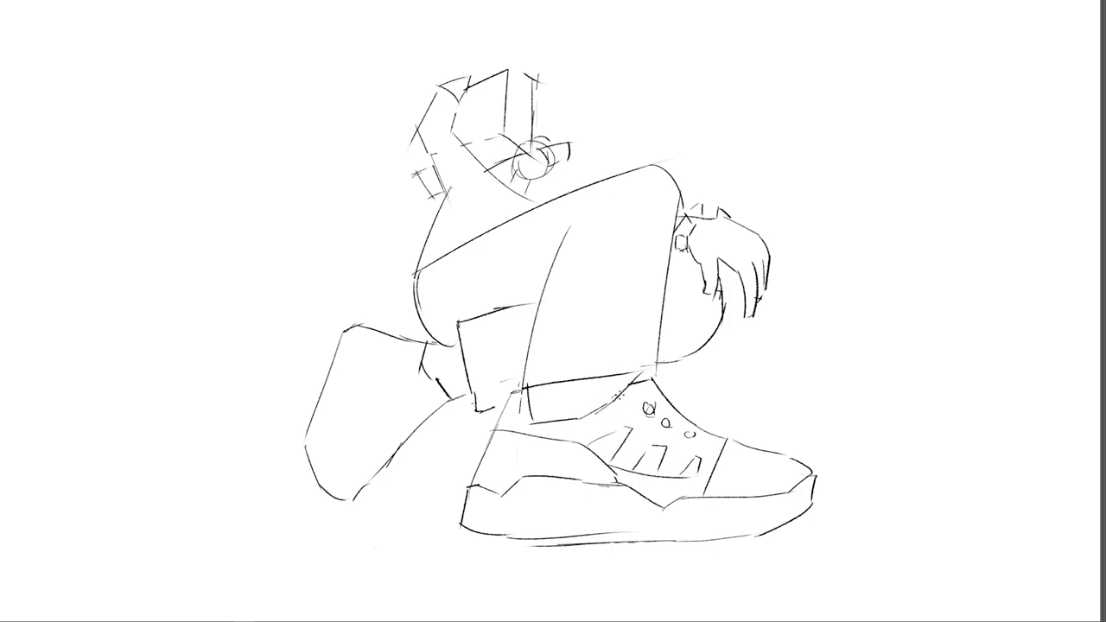
pyautogui.moveTo(528, 408); pyautogui.dragTo(545, 421)
# Sketch lace bows on both shoes and hatch the front shoe's side and sole panels
pyautogui.moveTo(656, 385)
pyautogui.mouseDown()
pyautogui.moveTo(636, 378)
pyautogui.moveTo(674, 391)
pyautogui.mouseUp()
pyautogui.moveTo(670, 391)
pyautogui.mouseDown()
pyautogui.moveTo(728, 381)
pyautogui.moveTo(731, 406)
pyautogui.mouseUp()
pyautogui.moveTo(433, 408); pyautogui.dragTo(452, 420)
pyautogui.moveTo(439, 423); pyautogui.dragTo(424, 440)
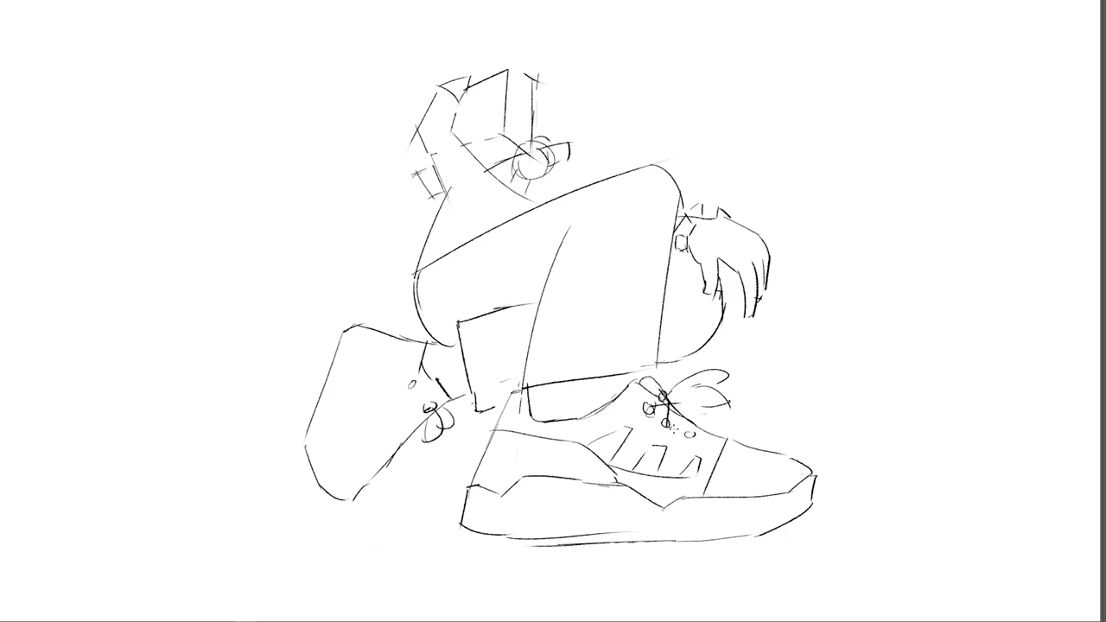
pyautogui.moveTo(546, 512); pyautogui.dragTo(529, 538)
pyautogui.moveTo(589, 512)
pyautogui.mouseDown()
pyautogui.moveTo(646, 488)
pyautogui.moveTo(688, 497)
pyautogui.mouseUp()
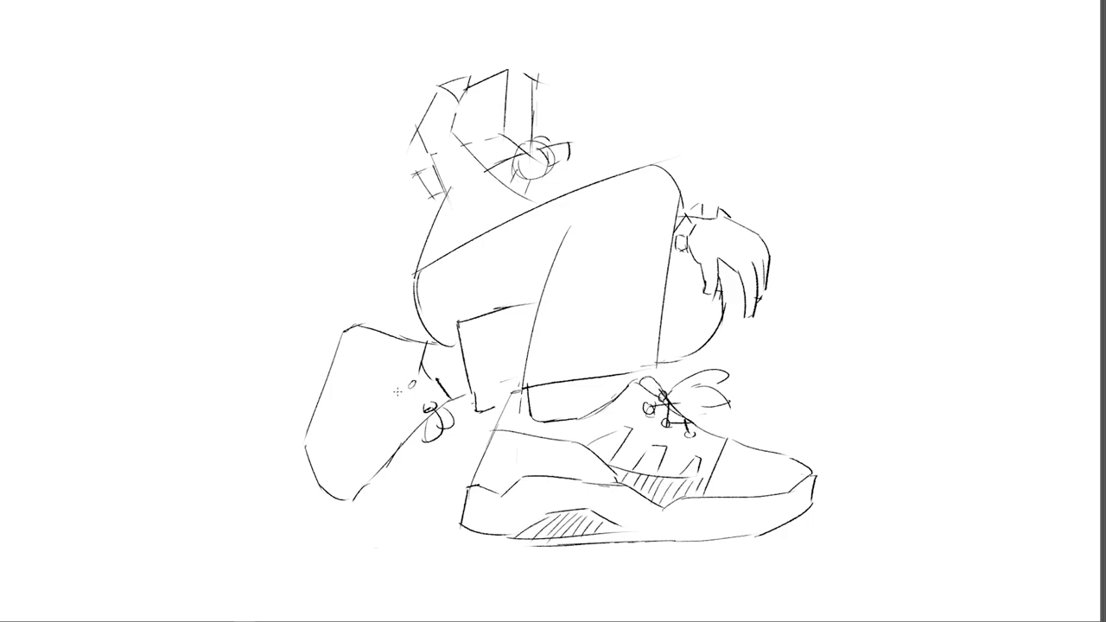
# Detail the rear shoe with eyelets, laces, a toe cap, a midsole line and side stripes
pyautogui.moveTo(382, 396); pyautogui.dragTo(386, 403)
pyautogui.moveTo(329, 413); pyautogui.dragTo(327, 472)
pyautogui.moveTo(332, 439); pyautogui.dragTo(384, 458)
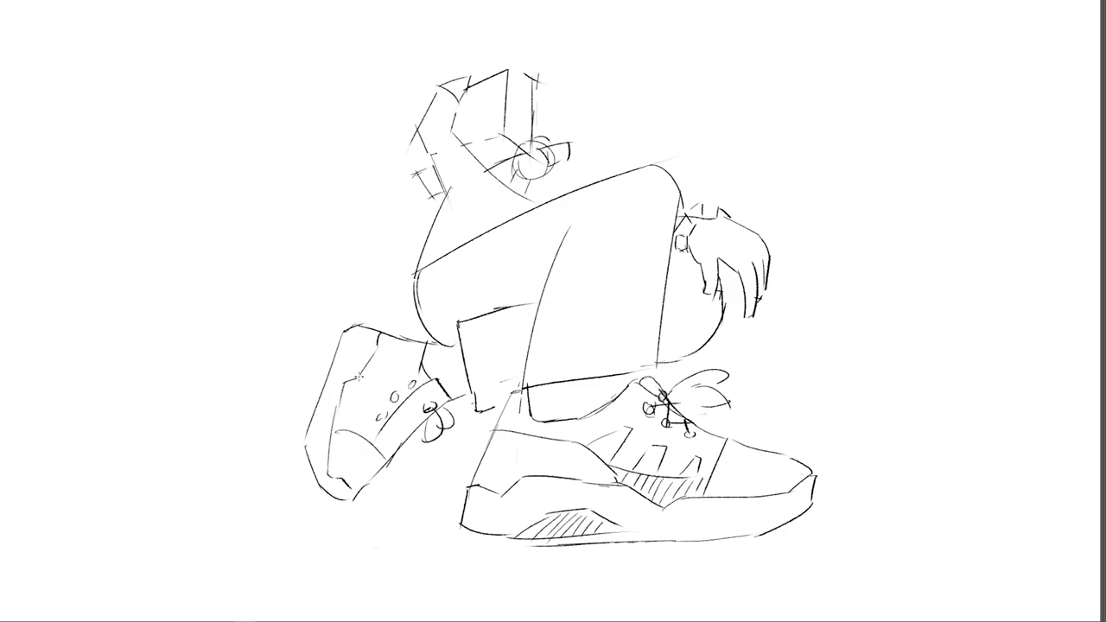
pyautogui.moveTo(361, 376)
pyautogui.mouseDown()
pyautogui.moveTo(404, 337)
pyautogui.moveTo(429, 343)
pyautogui.moveTo(349, 420)
pyautogui.mouseUp()
pyautogui.moveTo(349, 387)
pyautogui.mouseDown()
pyautogui.moveTo(345, 427)
pyautogui.moveTo(406, 420)
pyautogui.mouseUp()
pyautogui.moveTo(399, 404); pyautogui.dragTo(403, 451)
pyautogui.moveTo(415, 387)
pyautogui.mouseDown()
pyautogui.moveTo(420, 431)
pyautogui.moveTo(449, 400)
pyautogui.mouseUp()
pyautogui.moveTo(473, 405); pyautogui.dragTo(479, 414)
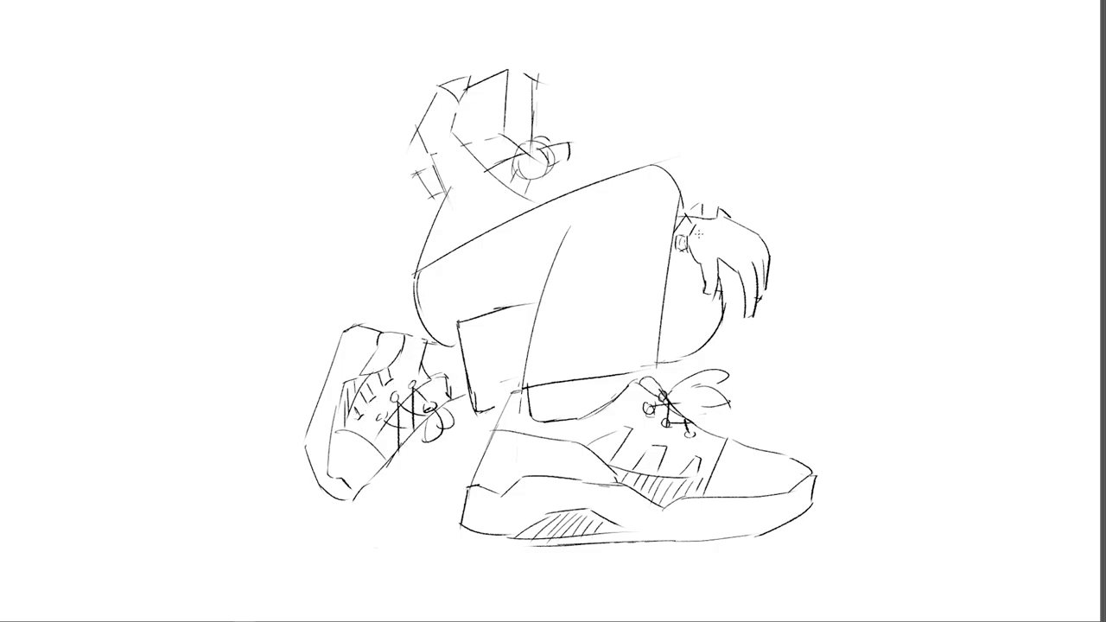
# Redraw the wrist bracelet as a chain of small links
pyautogui.moveTo(722, 211)
pyautogui.mouseDown()
pyautogui.moveTo(692, 216)
pyautogui.moveTo(683, 235)
pyautogui.mouseUp()
pyautogui.moveTo(696, 213); pyautogui.dragTo(712, 204)
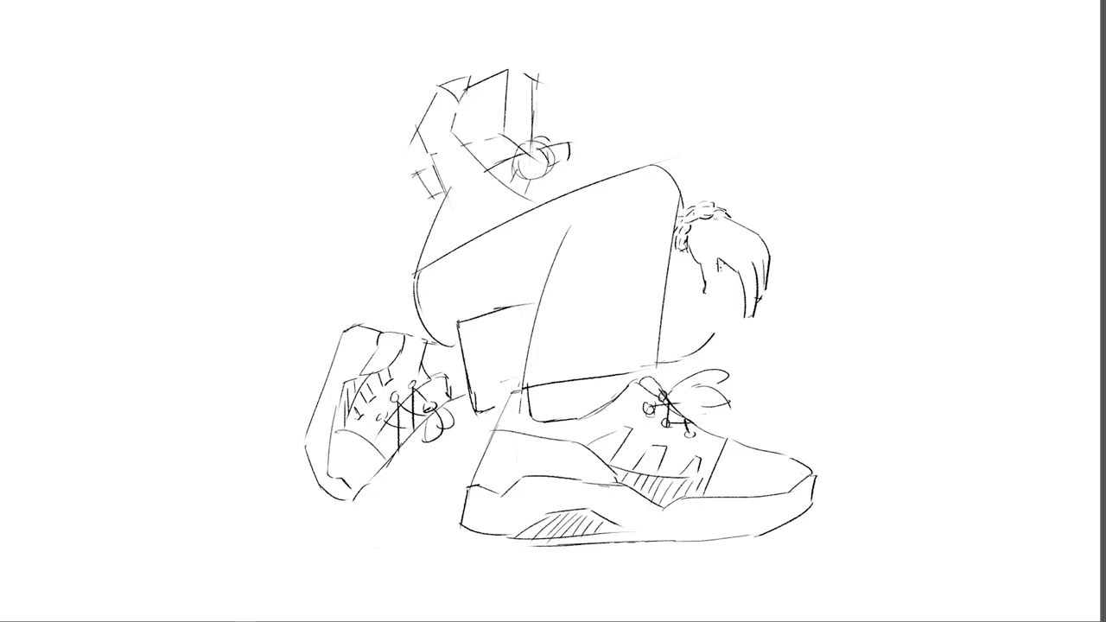
# Erase the lower face lines and redraw the shoulder line and the neckline
pyautogui.moveTo(535, 177)
pyautogui.mouseDown()
pyautogui.moveTo(501, 184)
pyautogui.moveTo(494, 167)
pyautogui.mouseUp()
pyautogui.moveTo(458, 140); pyautogui.dragTo(560, 207)
pyautogui.moveTo(505, 180); pyautogui.dragTo(522, 198)
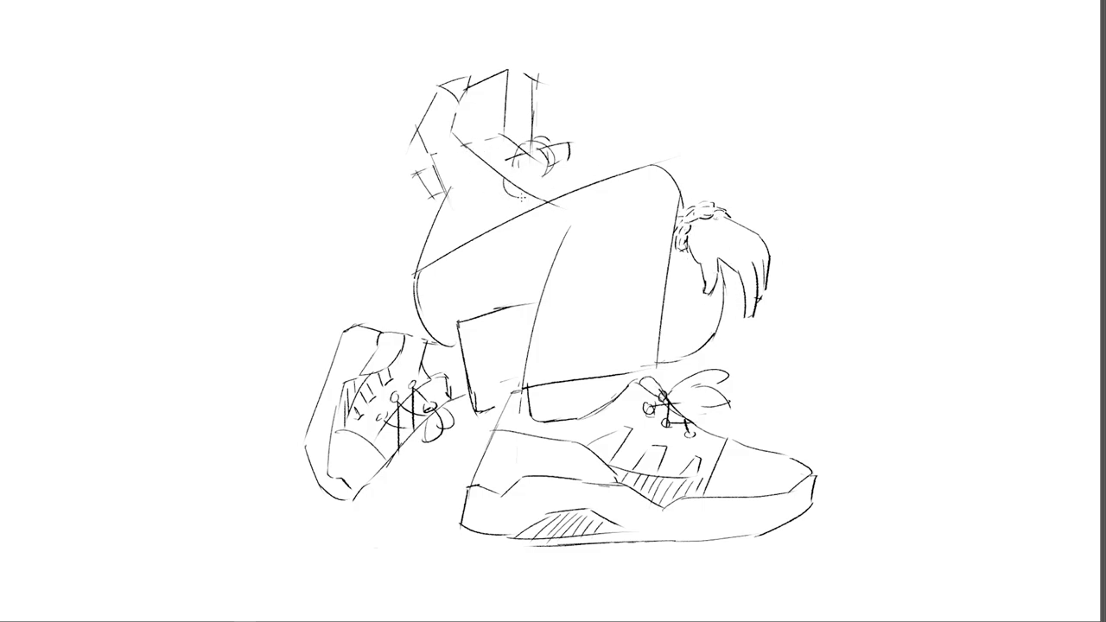
# Redraw the boombox's side and lower edges next to the head
pyautogui.moveTo(522, 159)
pyautogui.mouseDown()
pyautogui.moveTo(553, 167)
pyautogui.moveTo(506, 95)
pyautogui.mouseUp()
pyautogui.moveTo(543, 73); pyautogui.dragTo(541, 154)
pyautogui.moveTo(498, 138)
pyautogui.mouseDown()
pyautogui.moveTo(487, 136)
pyautogui.moveTo(519, 155)
pyautogui.mouseUp()
pyautogui.moveTo(474, 147)
pyautogui.mouseDown()
pyautogui.moveTo(509, 136)
pyautogui.moveTo(473, 148)
pyautogui.mouseUp()
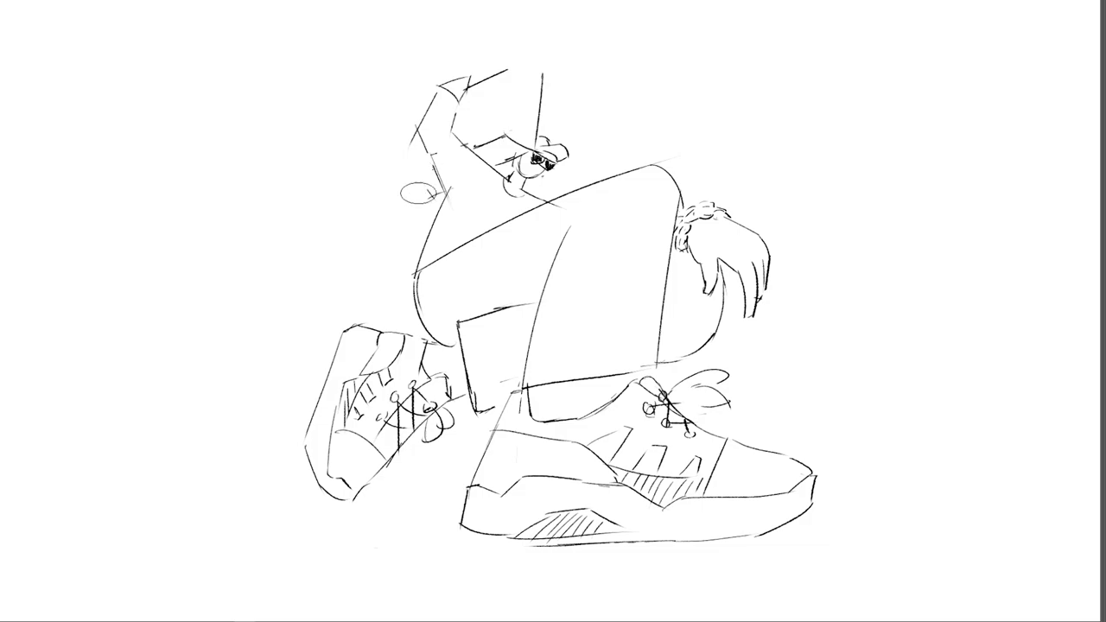
# Redraw the boombox corner protruding behind the elbow and refine the raised arm's contour
pyautogui.moveTo(420, 192); pyautogui.dragTo(426, 175)
pyautogui.moveTo(433, 172); pyautogui.dragTo(411, 185)
pyautogui.moveTo(411, 185); pyautogui.dragTo(438, 197)
pyautogui.moveTo(432, 124); pyautogui.dragTo(445, 195)
pyautogui.moveTo(419, 156); pyautogui.dragTo(457, 214)
pyautogui.moveTo(457, 92)
pyautogui.mouseDown()
pyautogui.moveTo(458, 138)
pyautogui.moveTo(484, 166)
pyautogui.moveTo(463, 91)
pyautogui.mouseUp()
pyautogui.moveTo(503, 135)
pyautogui.mouseDown()
pyautogui.moveTo(533, 64)
pyautogui.moveTo(481, 121)
pyautogui.mouseUp()
pyautogui.moveTo(489, 99)
pyautogui.mouseDown()
pyautogui.moveTo(480, 111)
pyautogui.moveTo(468, 102)
pyautogui.mouseUp()
# Redraw the upper contour of the front thigh as a clean curve up to the knee
pyautogui.moveTo(425, 268); pyautogui.dragTo(640, 169)
pyautogui.moveTo(417, 275); pyautogui.dragTo(636, 170)
pyautogui.hotkey('ctrl', 'z')
pyautogui.moveTo(476, 233)
pyautogui.mouseDown()
pyautogui.moveTo(656, 165)
pyautogui.moveTo(638, 167)
pyautogui.mouseUp()
pyautogui.click(529, 193)
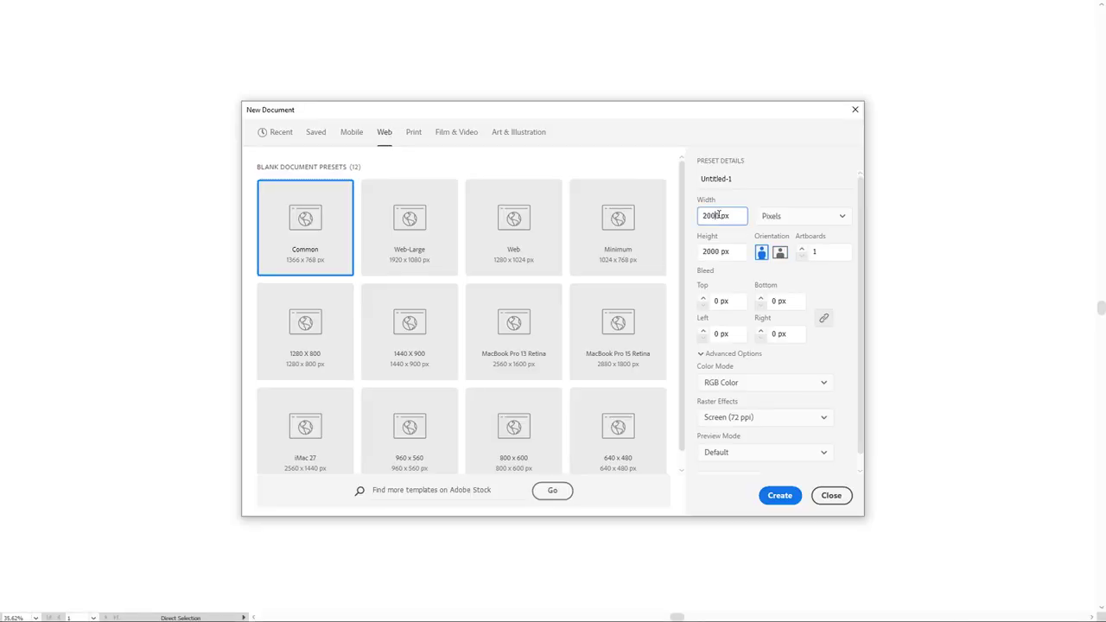
# Create a 2000 by 2000 px RGB document and rename its first layer SKETCH
pyautogui.click(737, 251)
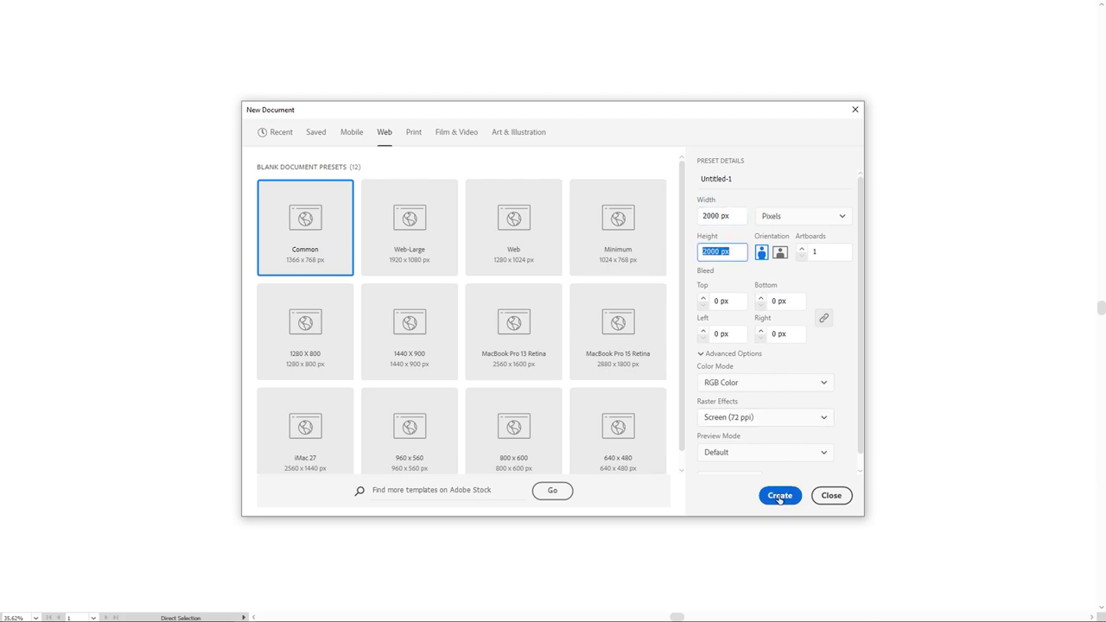
pyautogui.click(781, 495)
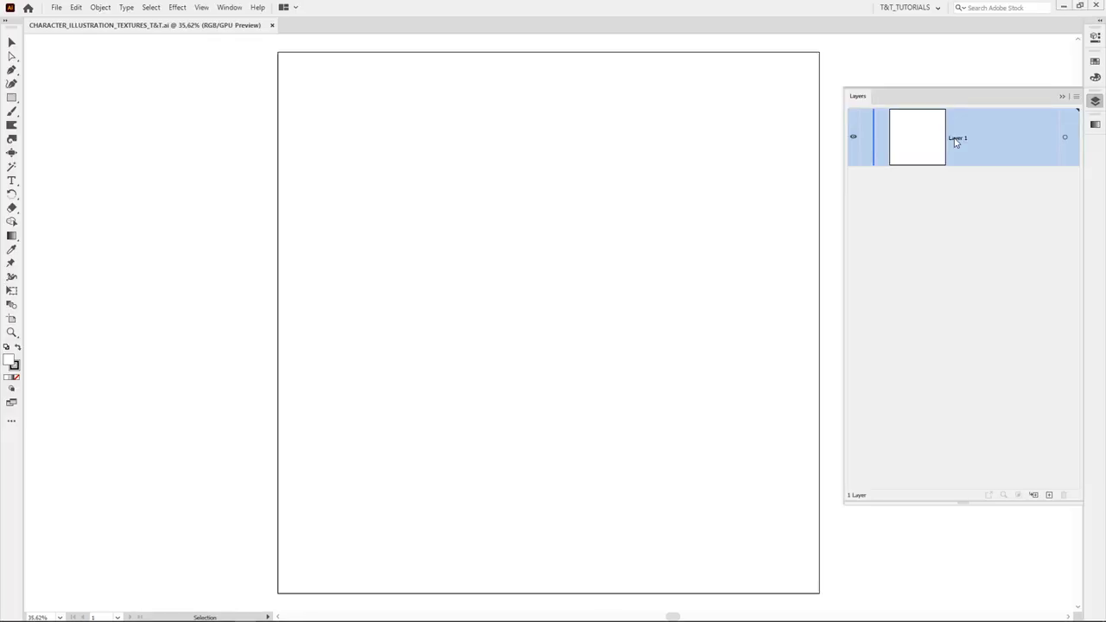
pyautogui.doubleClick(956, 140)
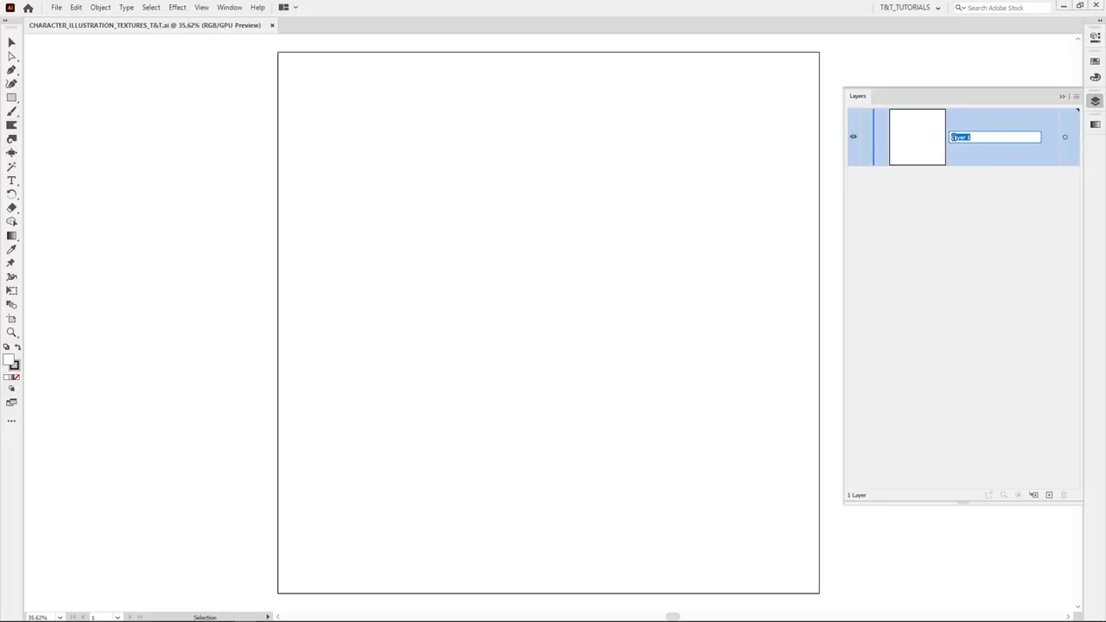
pyautogui.write('SKETCH')
pyautogui.press('Return')
# Place the character sketch image on the artboard, starting at its upper-left corner
pyautogui.click(56, 8)
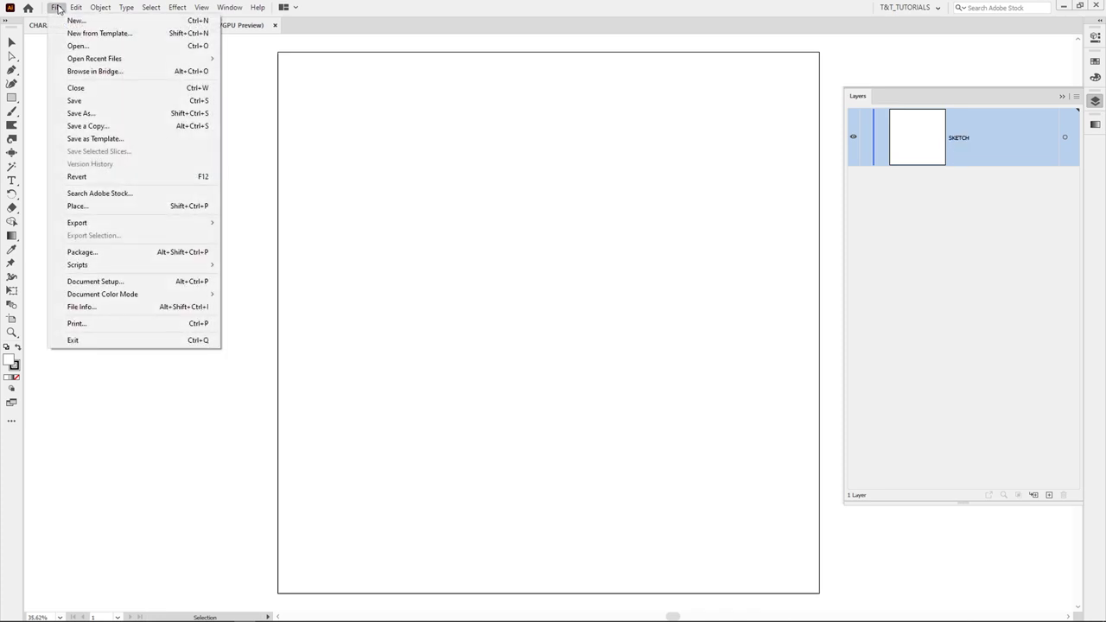
pyautogui.click(138, 205)
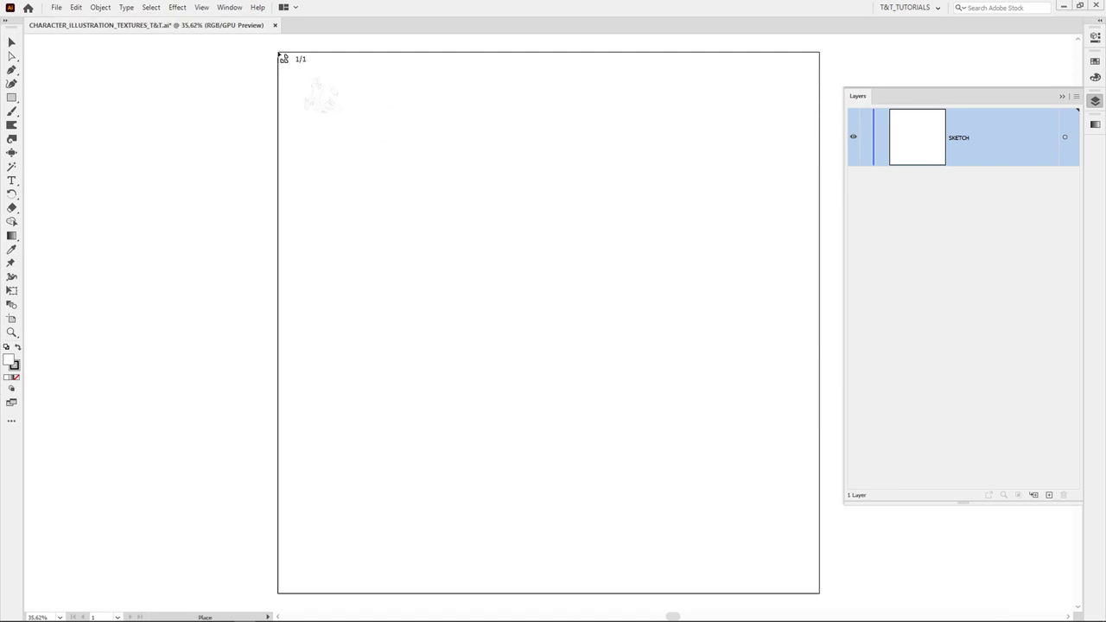
pyautogui.click(277, 53)
# Lock the SKETCH layer and add a layer named T&T_TUTORIALS above it
pyautogui.click(866, 138)
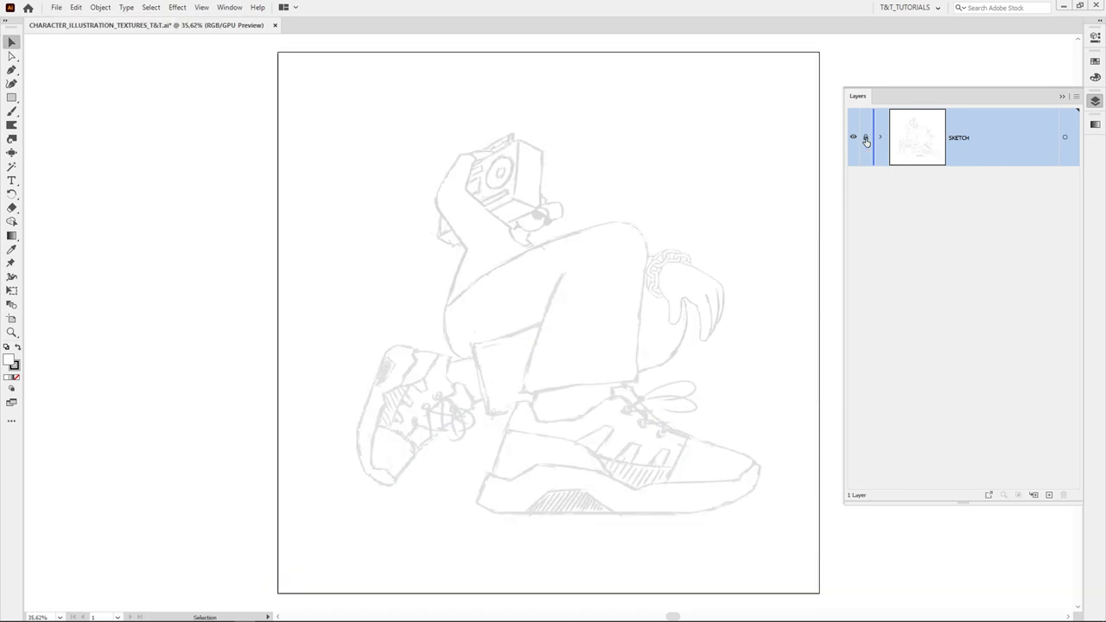
pyautogui.click(1050, 496)
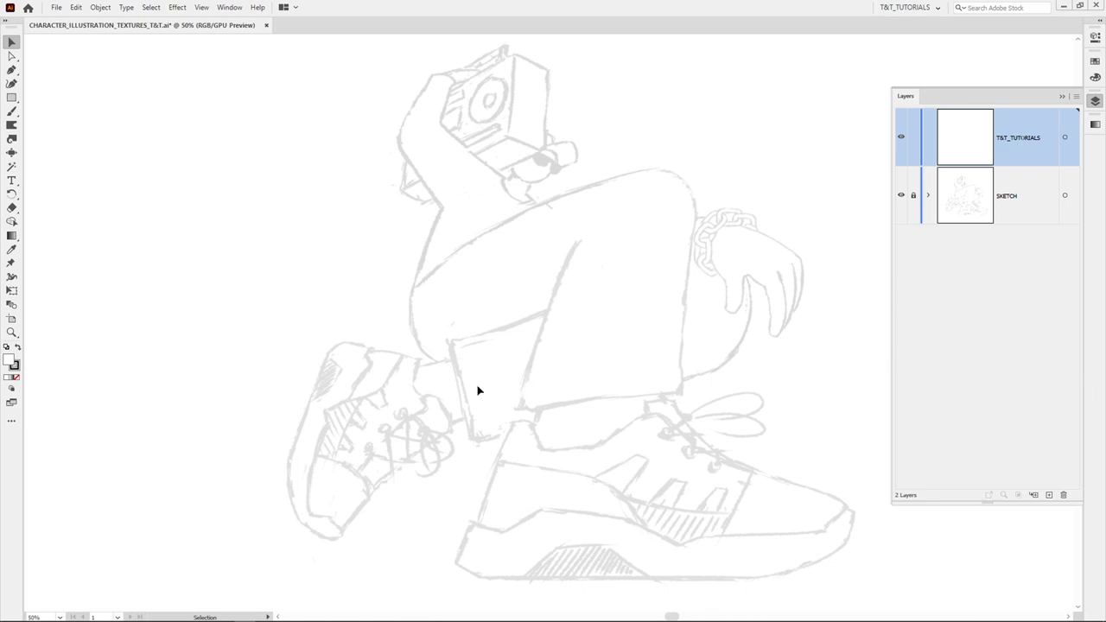
pyautogui.scroll(4, 476, 391)
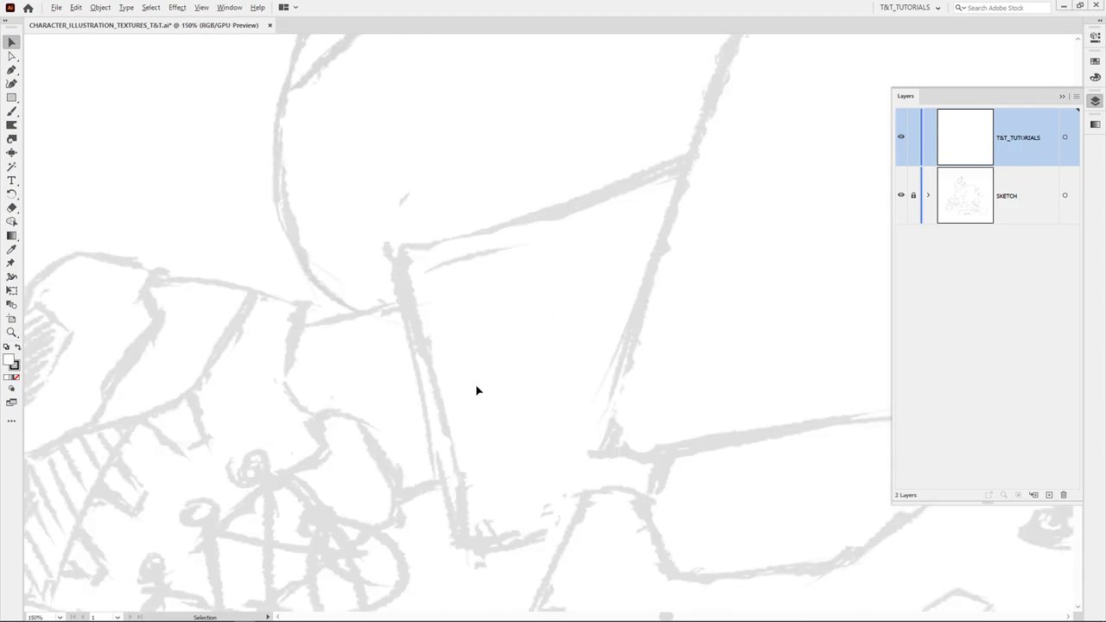
pyautogui.scroll(-4, 476, 391)
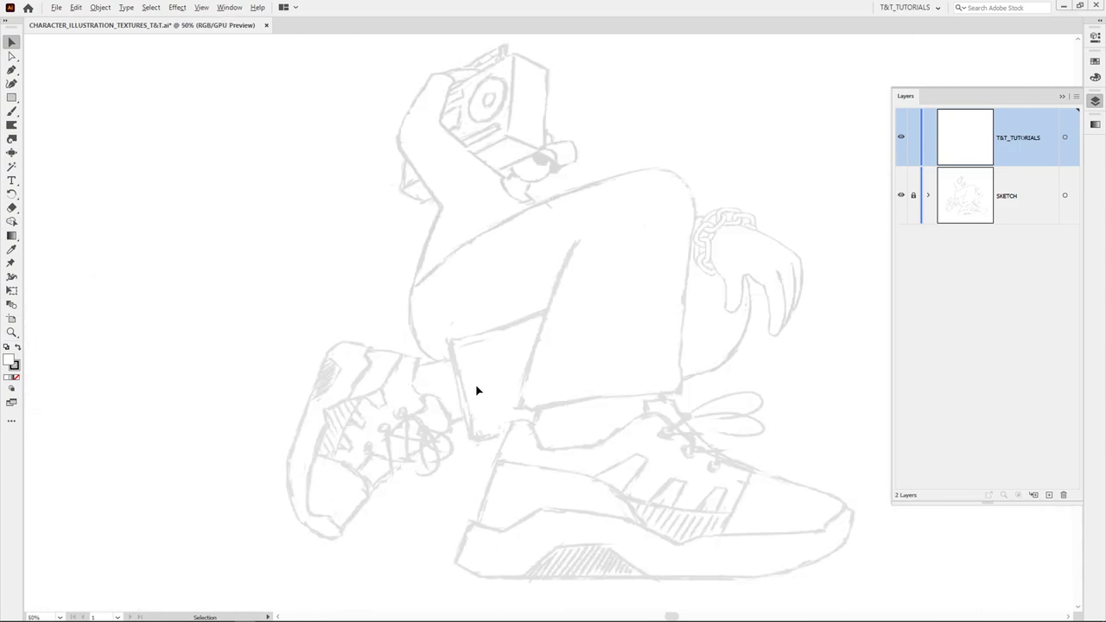
pyautogui.scroll(4, 477, 391)
pyautogui.moveTo(485, 395)
pyautogui.mouseDown()
pyautogui.moveTo(528, 242)
pyautogui.moveTo(435, 234)
pyautogui.moveTo(445, 351)
pyautogui.moveTo(641, 305)
pyautogui.mouseUp()
pyautogui.scroll(-2, 412, 294)
# Activate the Pen tool and set the fill to none
pyautogui.press('p')
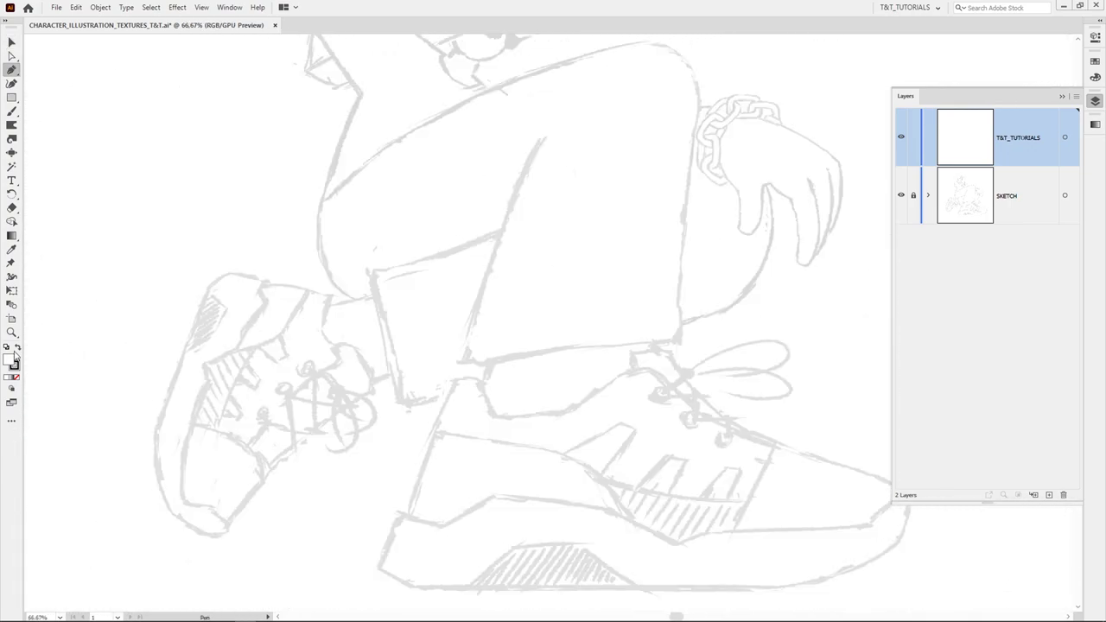
pyautogui.press('x')
pyautogui.click(18, 378)
# Set the stroke weight to 8 pt with round caps and round joins
pyautogui.click(1095, 37)
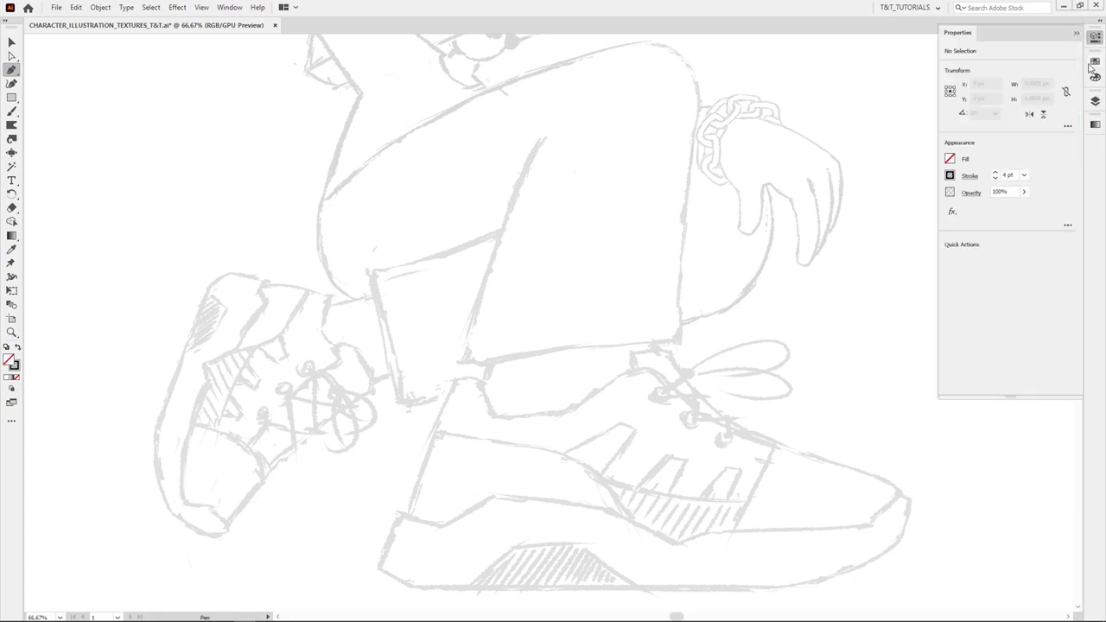
pyautogui.click(1025, 175)
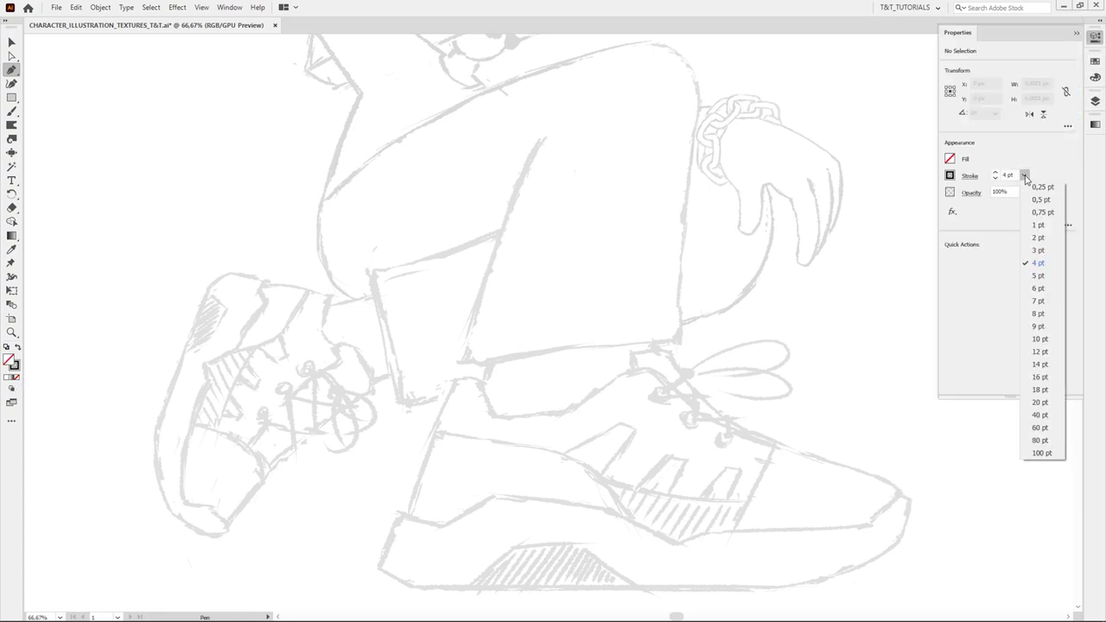
pyautogui.click(1045, 227)
pyautogui.click(971, 177)
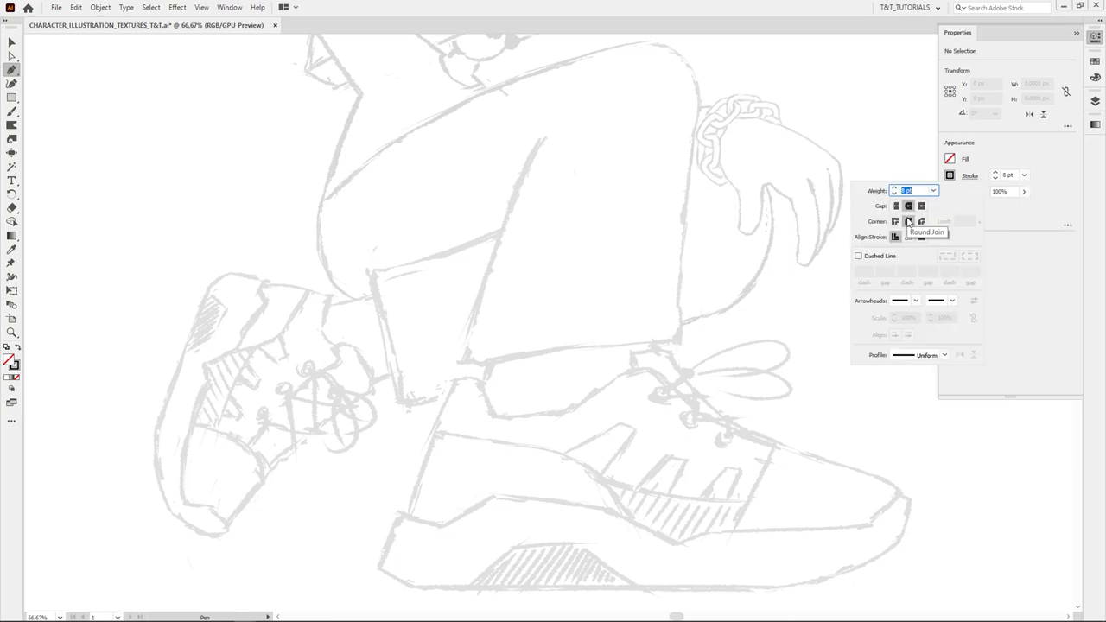
# Trace the straight front edge of the rear trouser leg with a two-point line and end the path
pyautogui.scroll(3, 358, 232)
pyautogui.click(358, 232)
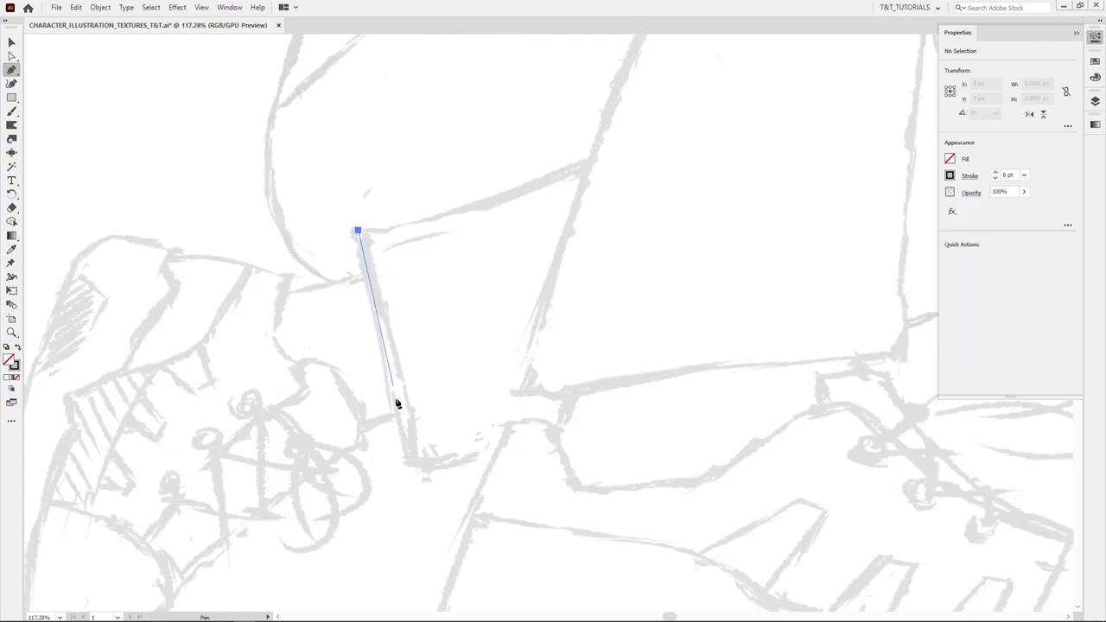
pyautogui.click(421, 473)
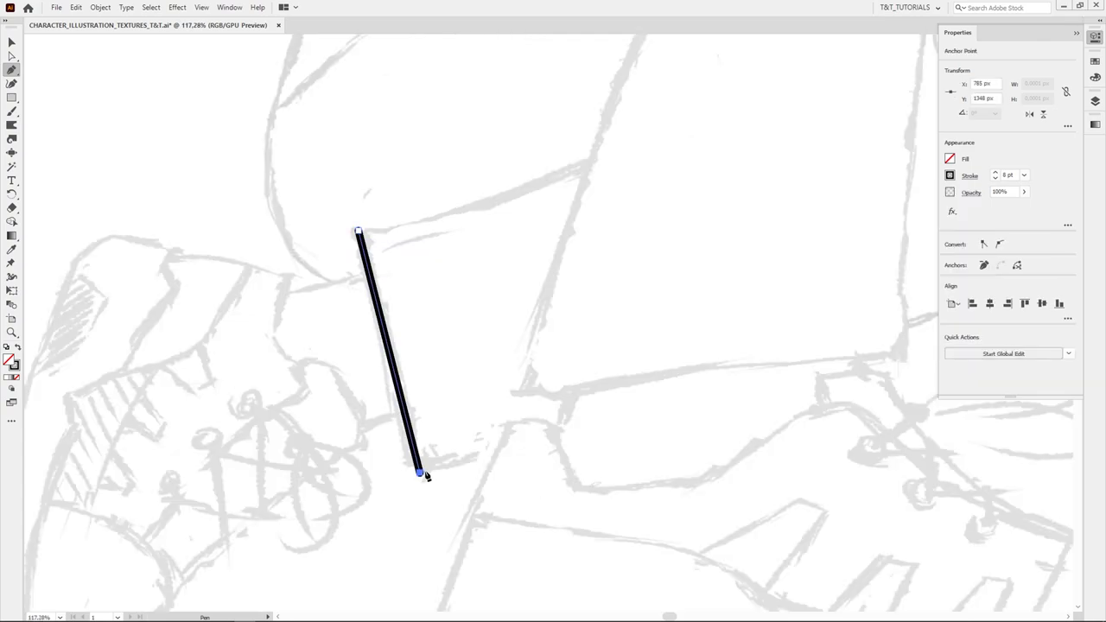
pyautogui.press('ctrl')
pyautogui.keyDown('ctrl'); pyautogui.click(440, 295); pyautogui.keyUp('ctrl')
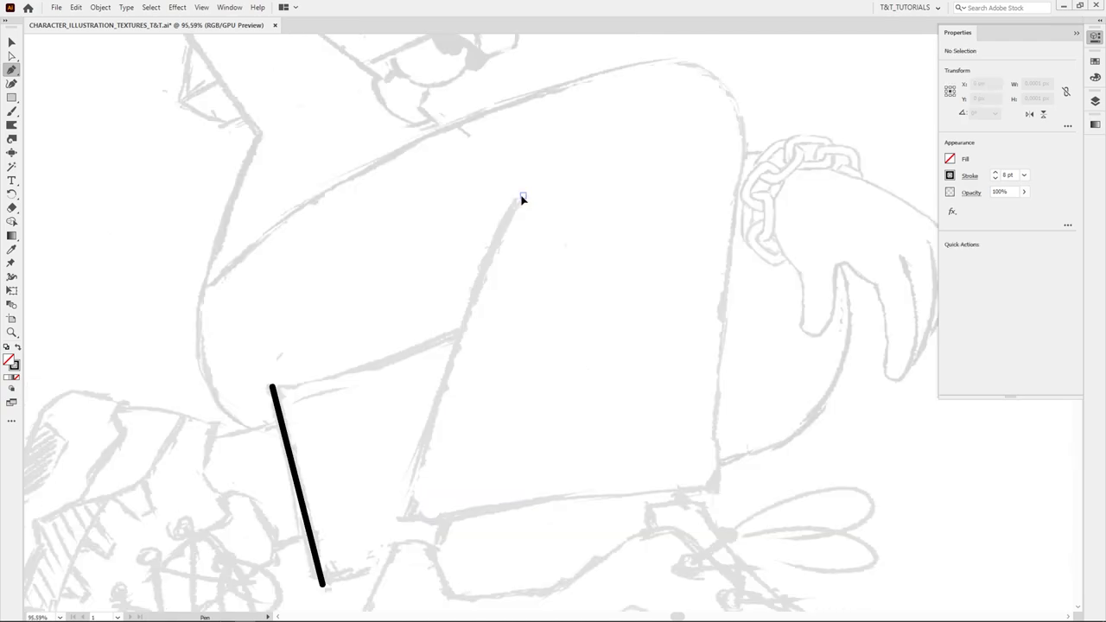
# Trace the front trouser leg as a curved path starting at its inner fold, and refine the curve at the fold's upper end
pyautogui.moveTo(523, 195)
pyautogui.mouseDown()
pyautogui.moveTo(451, 335)
pyautogui.moveTo(494, 241)
pyautogui.moveTo(492, 170)
pyautogui.moveTo(576, 195)
pyautogui.moveTo(484, 222)
pyautogui.moveTo(583, 171)
pyautogui.moveTo(481, 276)
pyautogui.mouseUp()
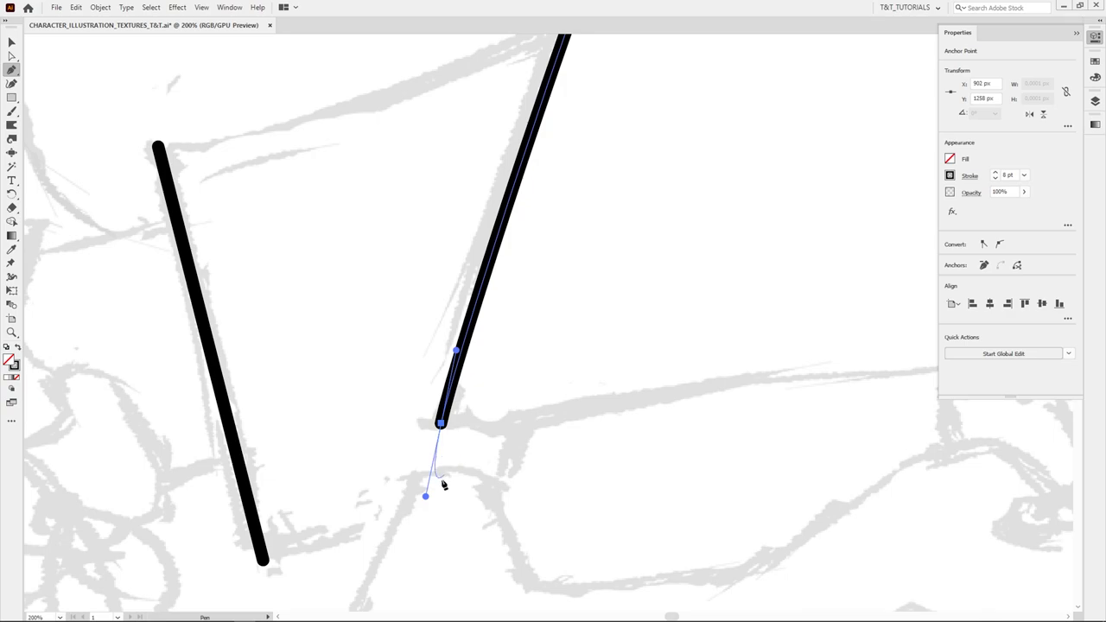
pyautogui.moveTo(426, 500); pyautogui.dragTo(503, 480)
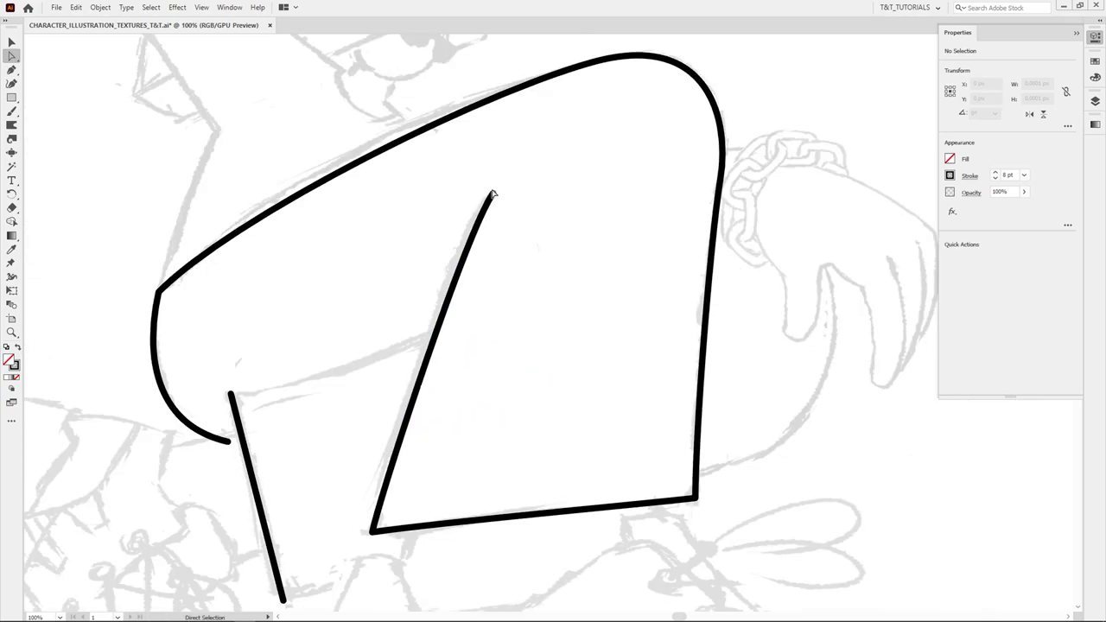
pyautogui.click(493, 193)
pyautogui.moveTo(466, 230); pyautogui.dragTo(439, 254)
pyautogui.moveTo(491, 197)
pyautogui.mouseDown()
pyautogui.moveTo(524, 229)
pyautogui.moveTo(459, 189)
pyautogui.moveTo(490, 197)
pyautogui.mouseUp()
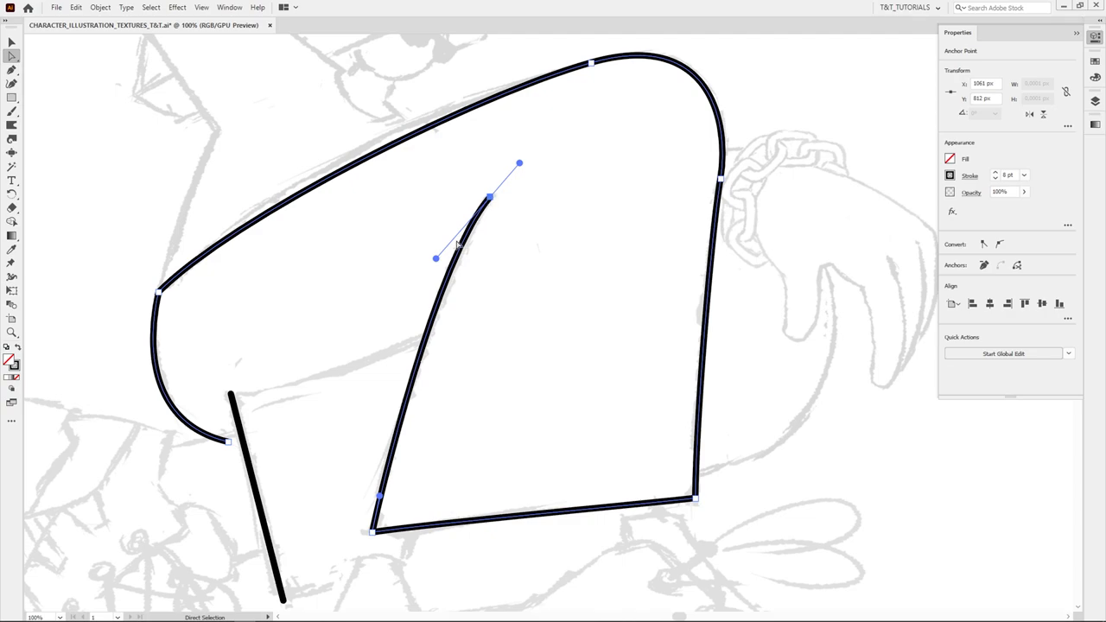
pyautogui.moveTo(436, 260); pyautogui.dragTo(422, 279)
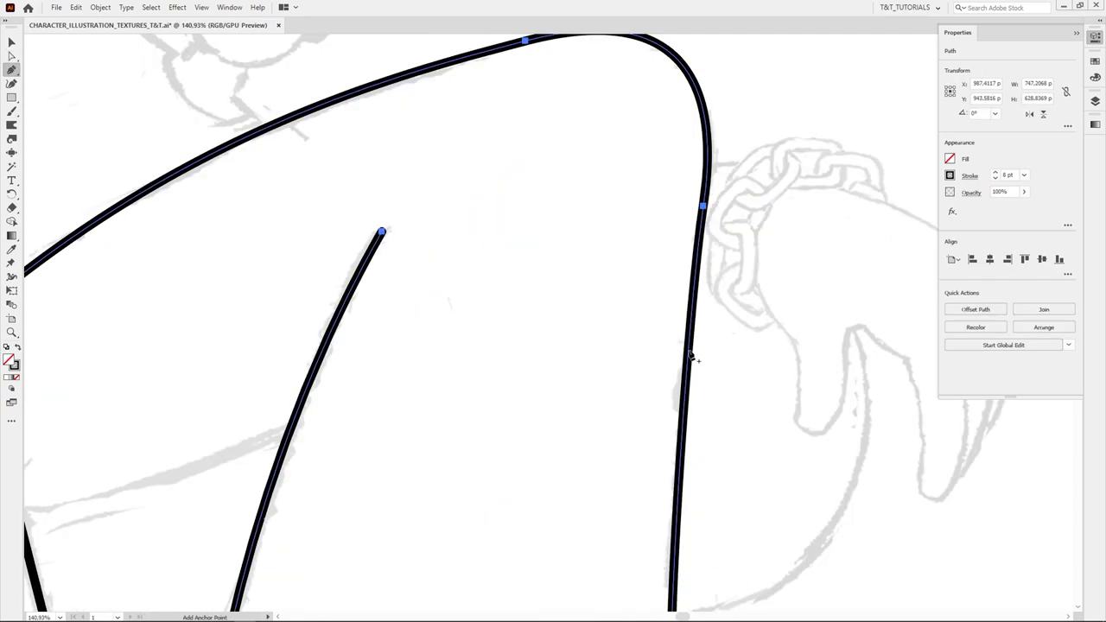
# Try adding an anchor point on the front trouser leg's outer edge and removing it again
pyautogui.click(689, 350)
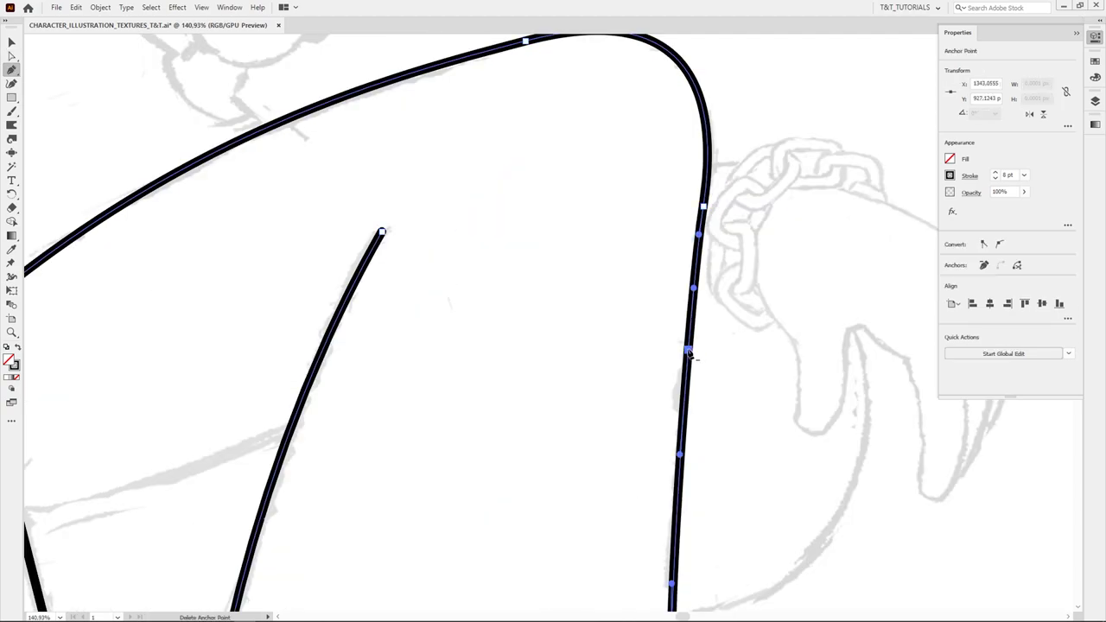
pyautogui.click(688, 350)
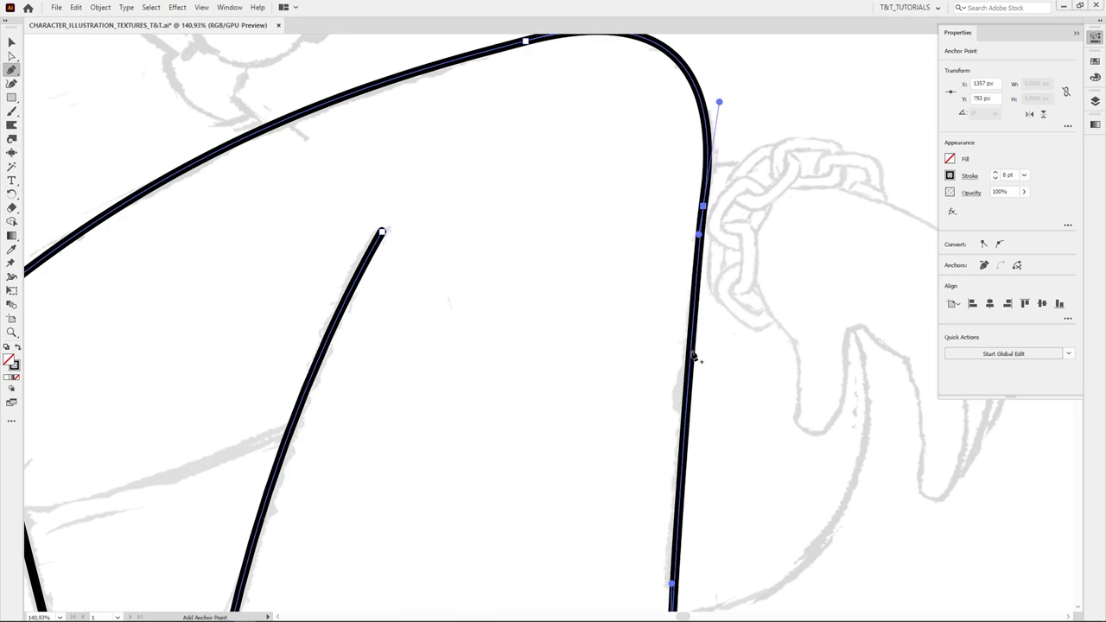
pyautogui.click(690, 347)
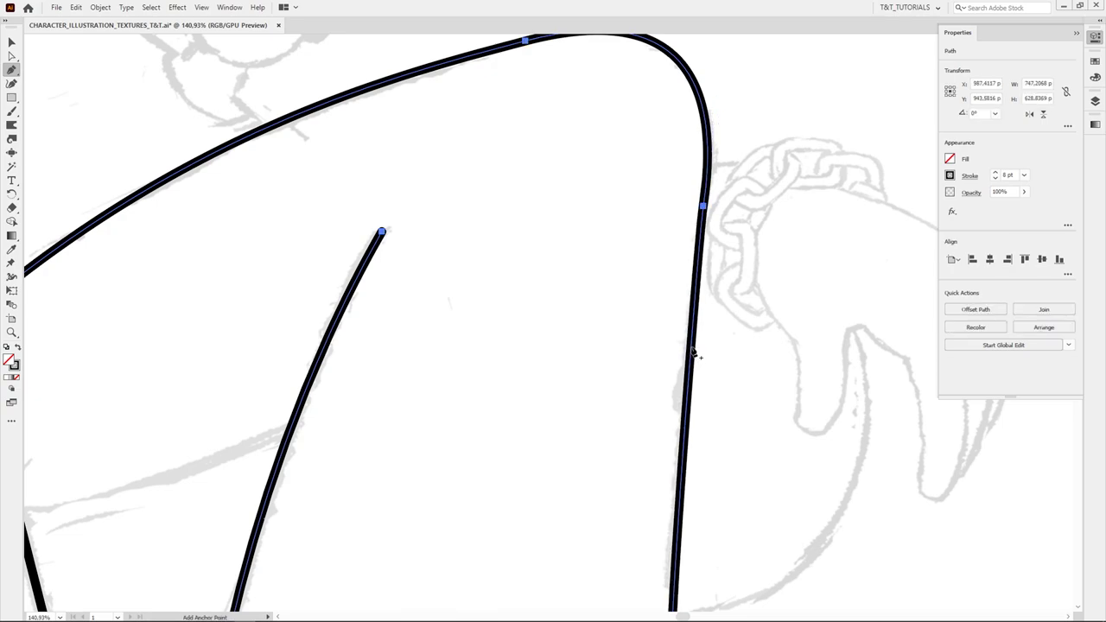
pyautogui.click(686, 420)
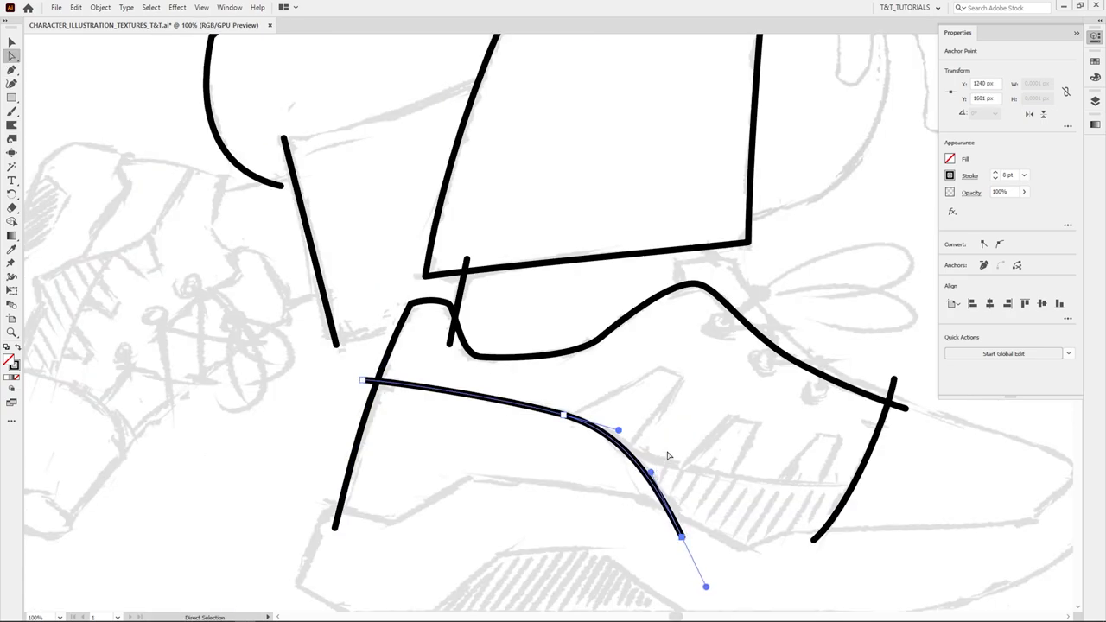
# Draw a short straight line for the rear ankle, crossing the upper part of the rear trouser leg's edge
pyautogui.click(652, 408)
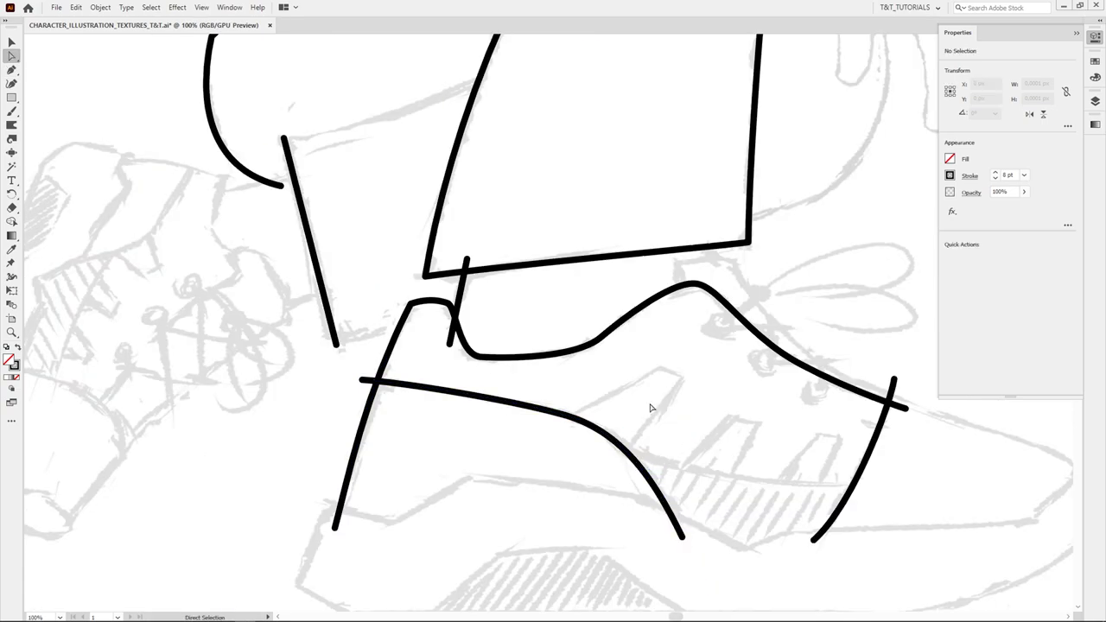
pyautogui.press('z')
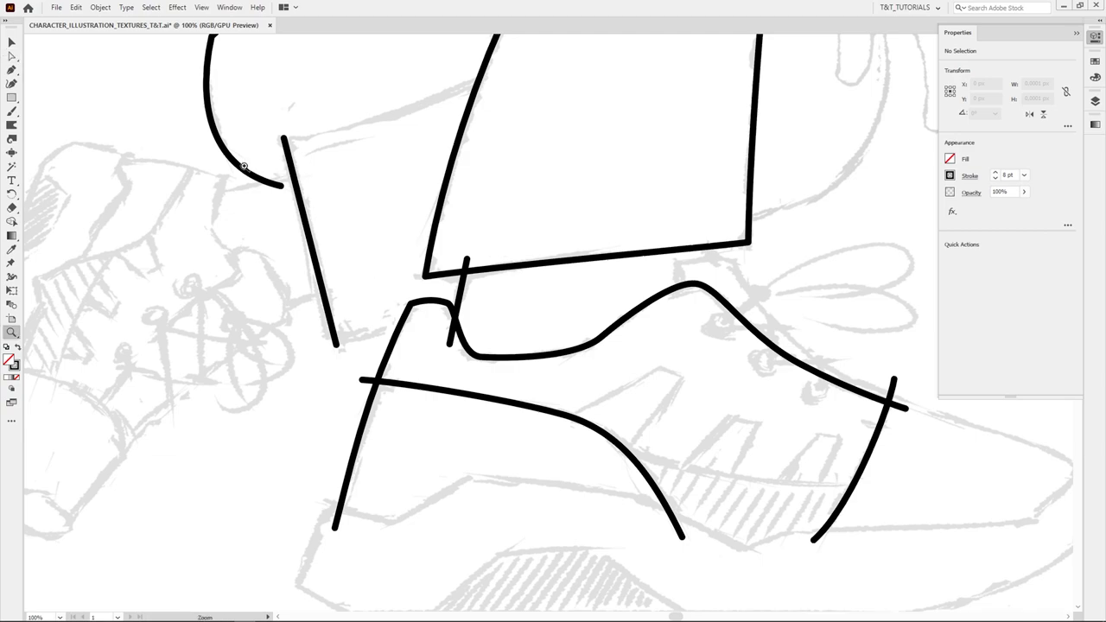
pyautogui.moveTo(245, 168); pyautogui.dragTo(383, 194)
pyautogui.press('space')
pyautogui.click(419, 210)
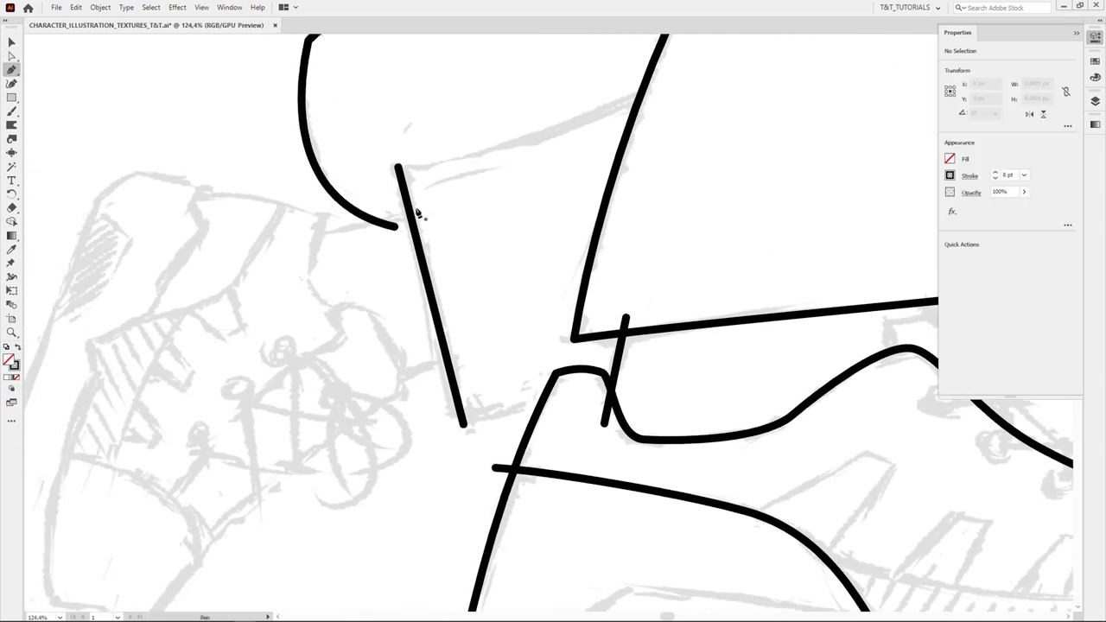
pyautogui.click(297, 239)
# Extend the rear trouser leg's outline across the front leg and around the curve below the hand
pyautogui.press('z')
pyautogui.scroll(2, 383, 215)
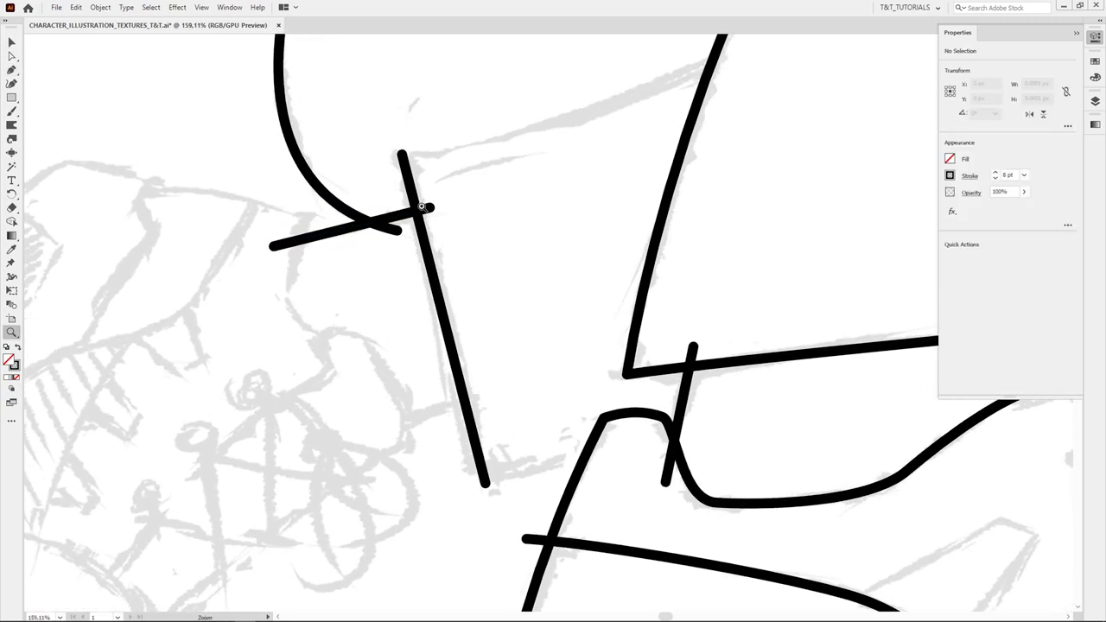
pyautogui.press('v')
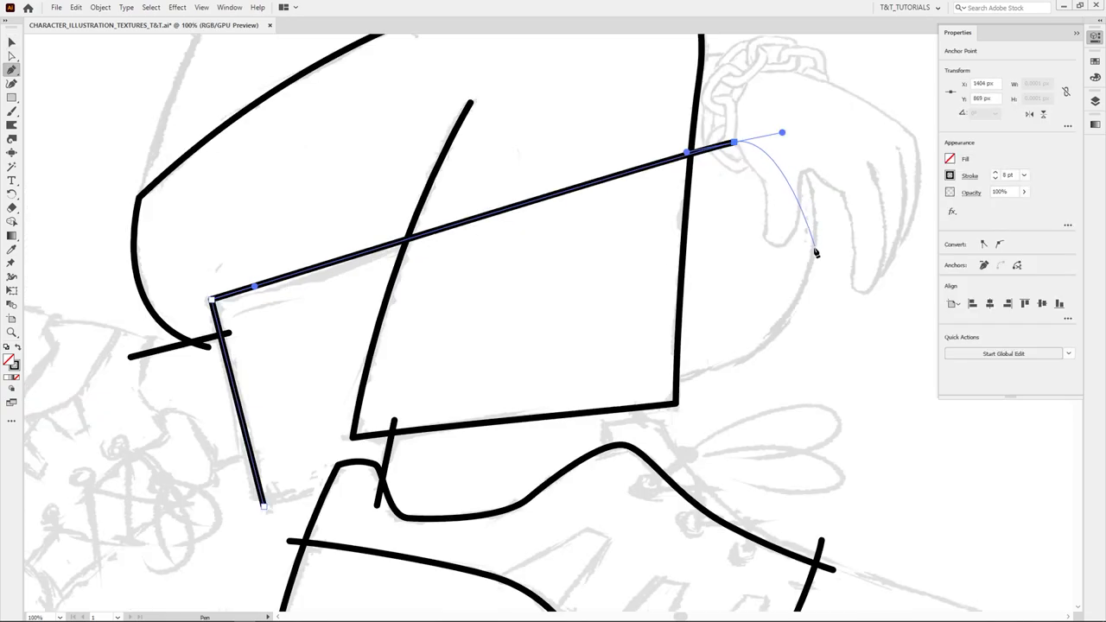
pyautogui.moveTo(813, 250); pyautogui.dragTo(804, 328)
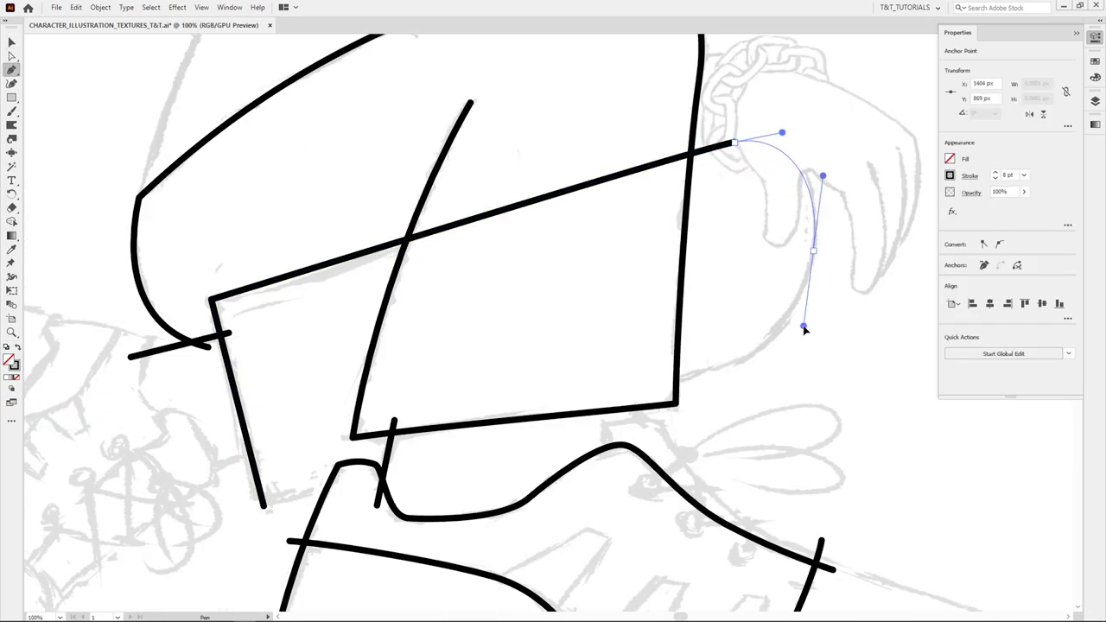
pyautogui.moveTo(670, 386); pyautogui.dragTo(579, 409)
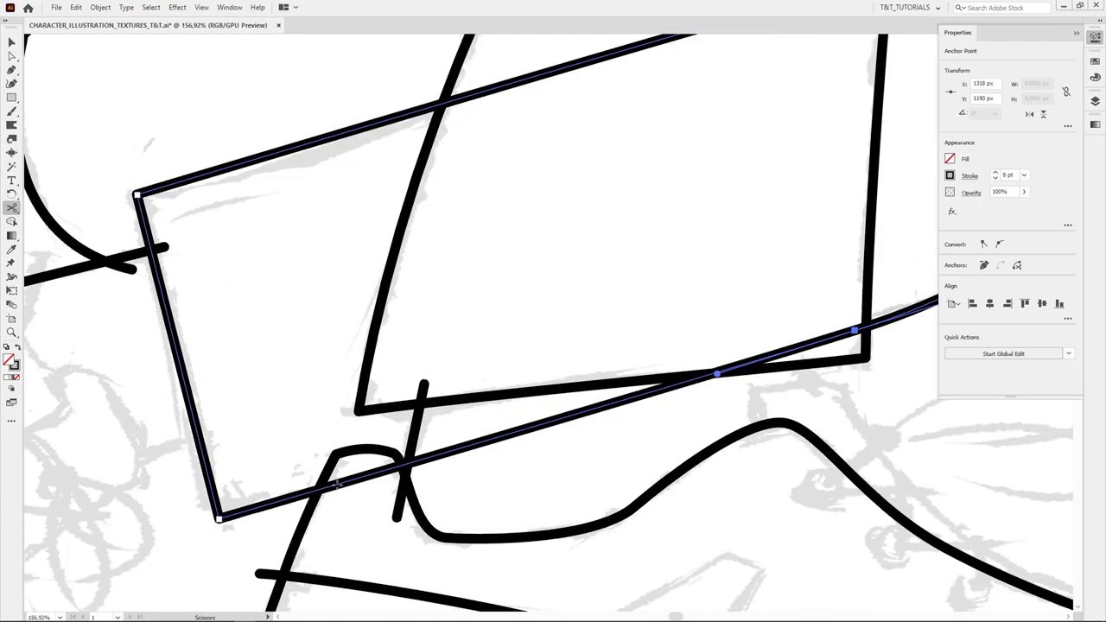
# Cut the rear leg's outline where other outlines cross it and delete the upper segment running across the front leg
pyautogui.click(336, 486)
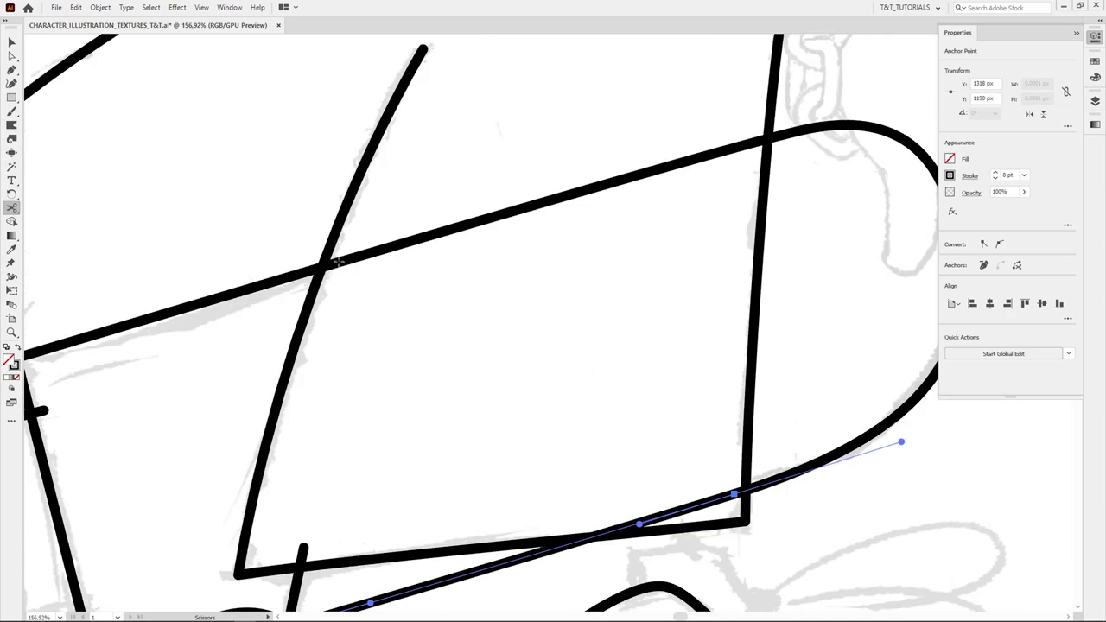
pyautogui.click(338, 262)
pyautogui.click(755, 141)
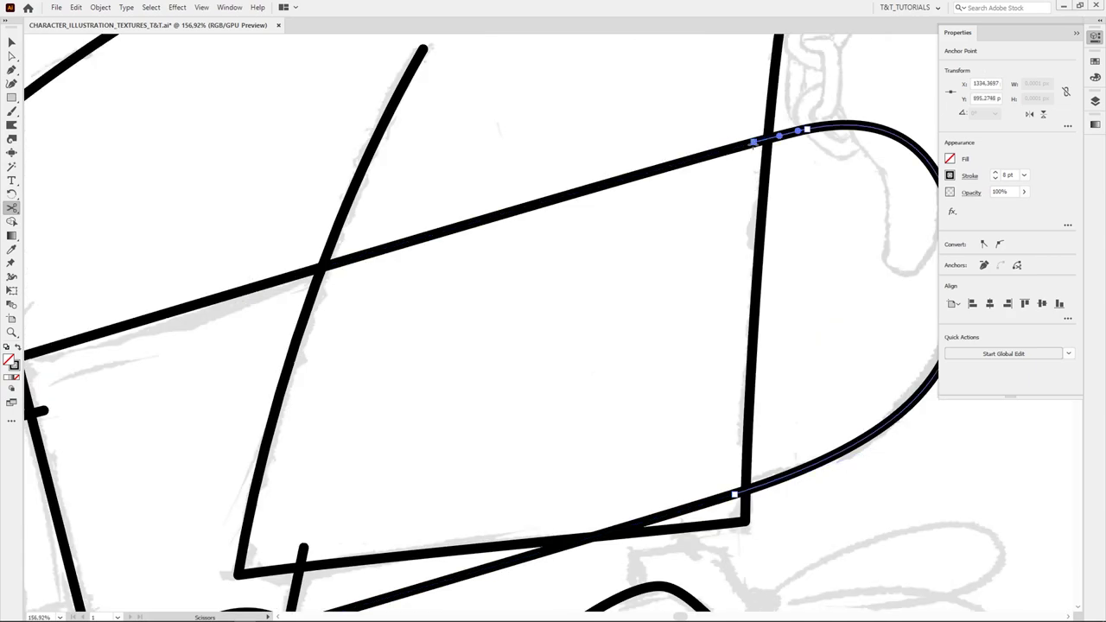
pyautogui.press('v')
pyautogui.click(656, 176)
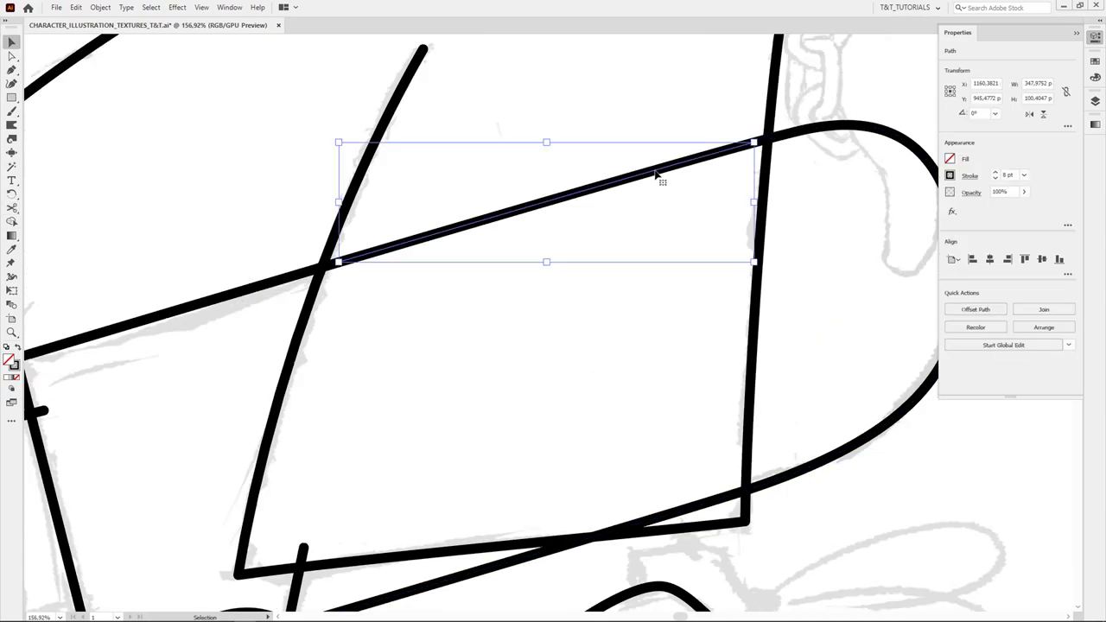
pyautogui.press('Delete')
# Trace the inner edge of the rear shoe's sole with straight segments, from the heel's zigzag past the hatched area
pyautogui.click(509, 83)
pyautogui.click(497, 103)
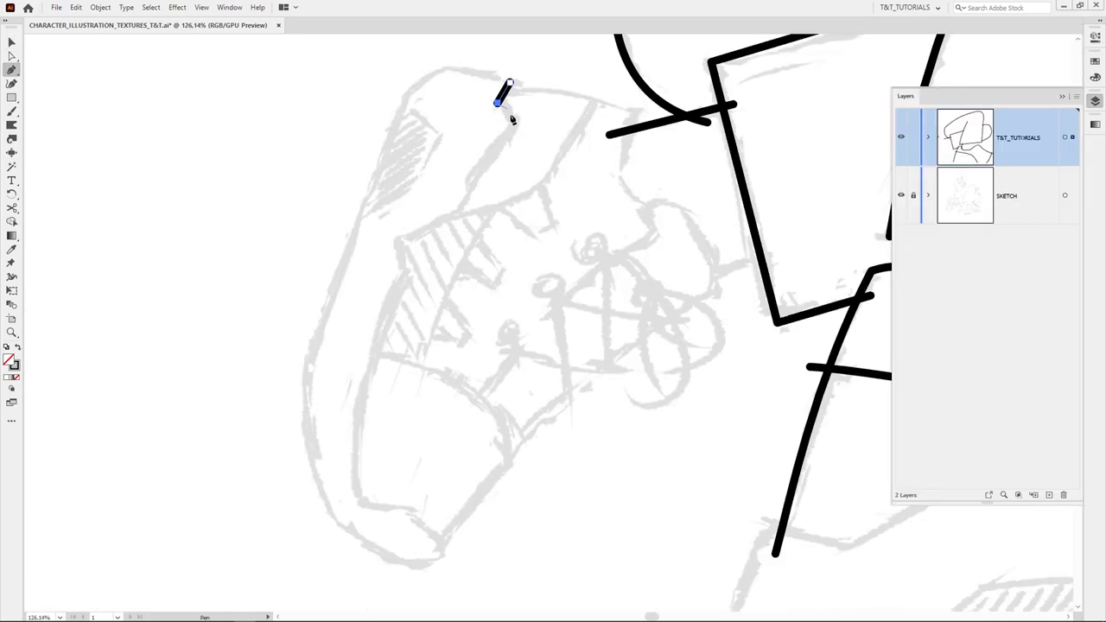
pyautogui.click(516, 126)
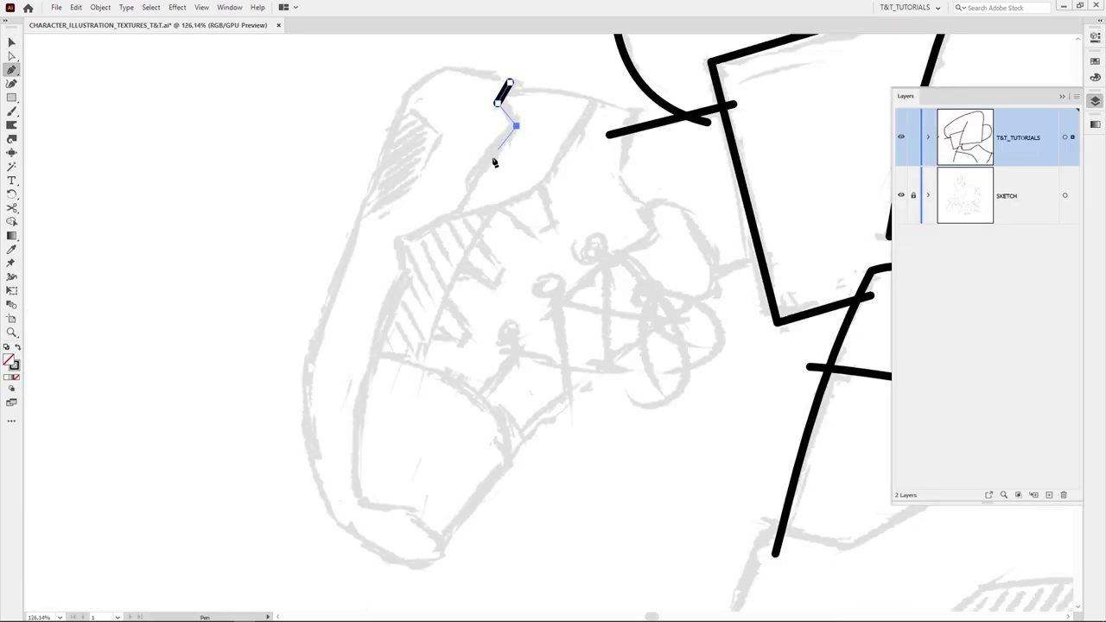
pyautogui.click(459, 215)
pyautogui.click(394, 240)
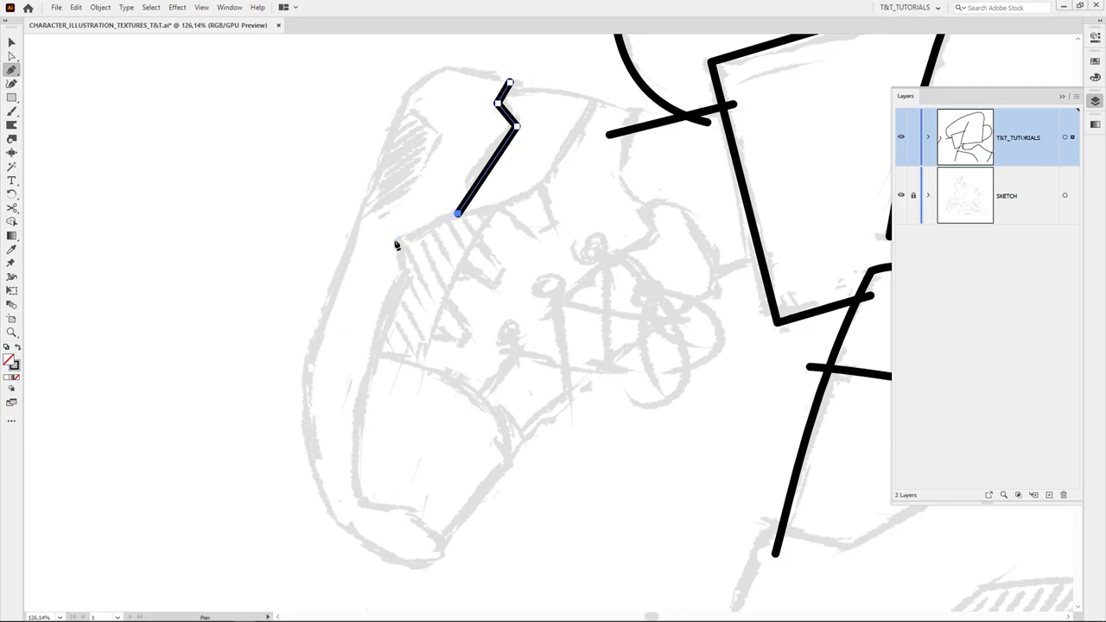
pyautogui.click(406, 280)
# Round the corners of the rear shoe's inner sole line, at the heel's zigzag and beside the hatched area
pyautogui.click(528, 132)
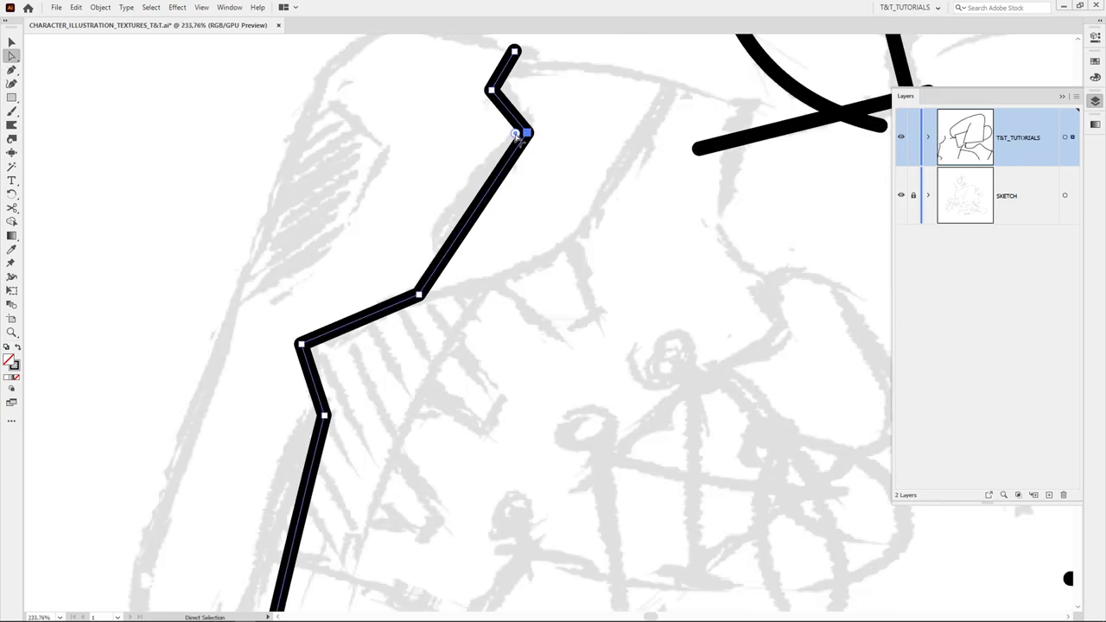
pyautogui.moveTo(508, 135)
pyautogui.mouseDown()
pyautogui.moveTo(467, 135)
pyautogui.moveTo(513, 134)
pyautogui.moveTo(476, 136)
pyautogui.moveTo(506, 135)
pyautogui.moveTo(489, 135)
pyautogui.mouseUp()
pyautogui.click(492, 91)
pyautogui.moveTo(504, 90); pyautogui.dragTo(522, 90)
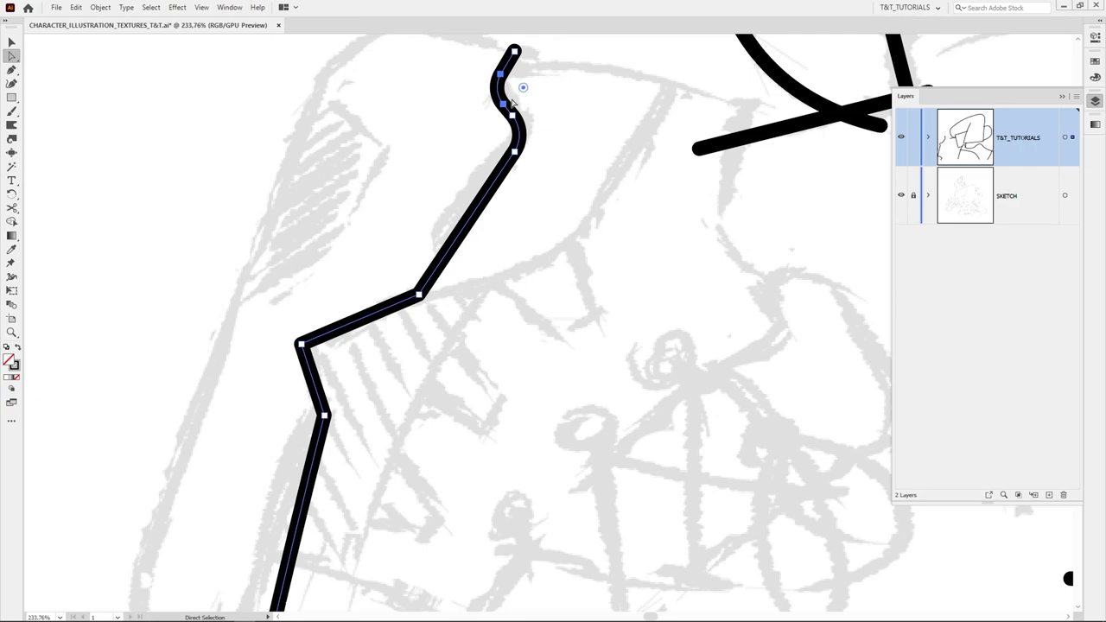
pyautogui.scroll(-3, 397, 216)
pyautogui.hscroll(-2, 398, 216)
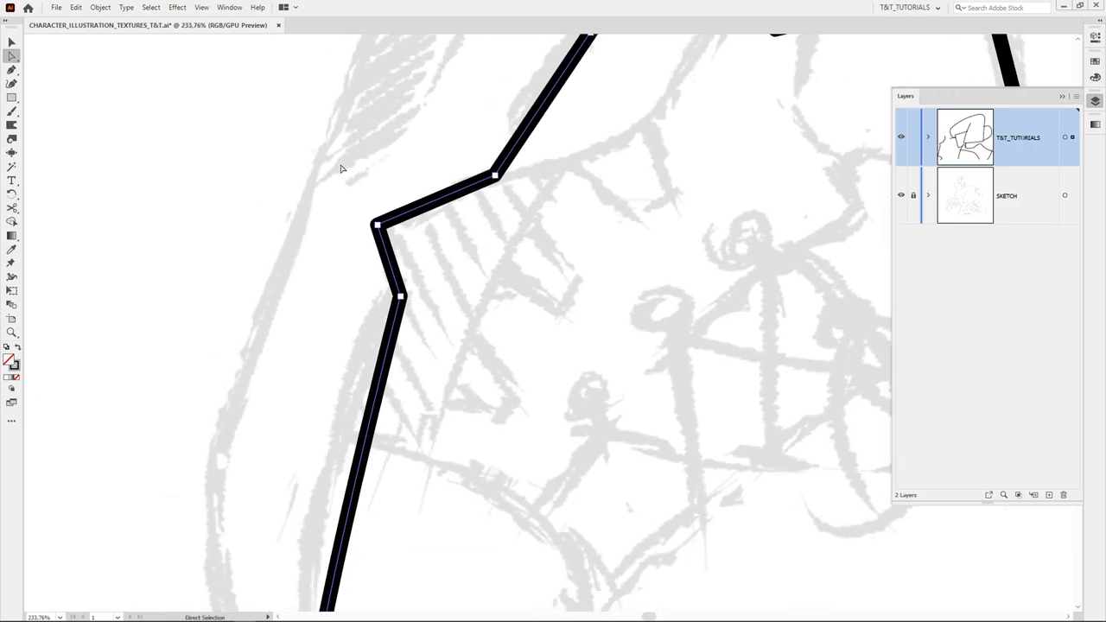
pyautogui.moveTo(338, 164); pyautogui.dragTo(541, 325)
pyautogui.moveTo(385, 232); pyautogui.dragTo(432, 249)
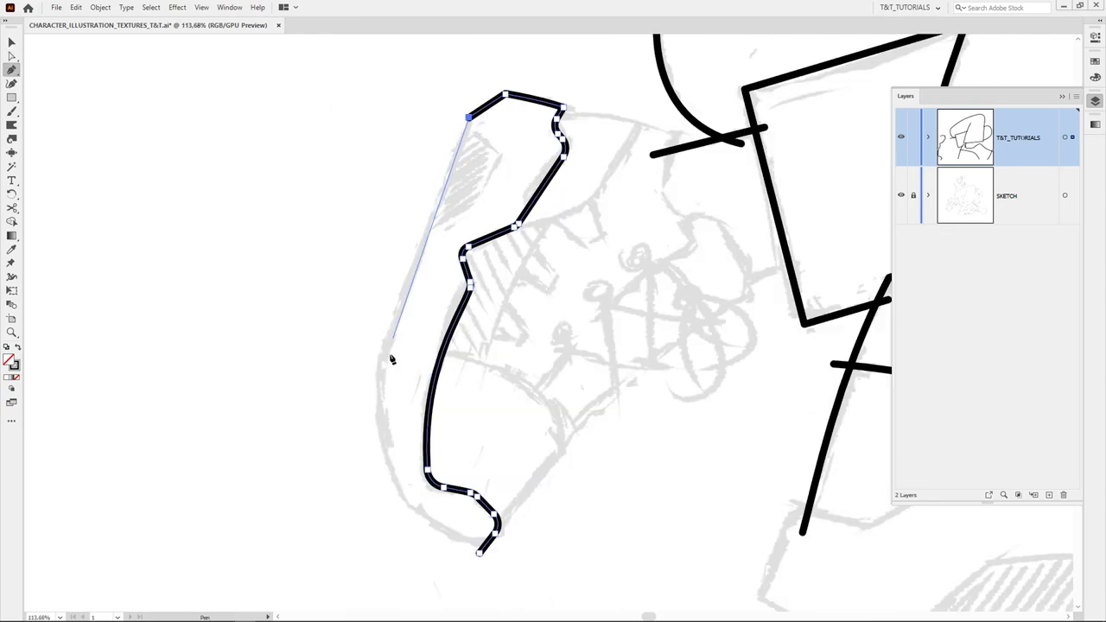
# Trace the outer edge of the rear shoe's sole down to the toe with straight segments
pyautogui.click(379, 363)
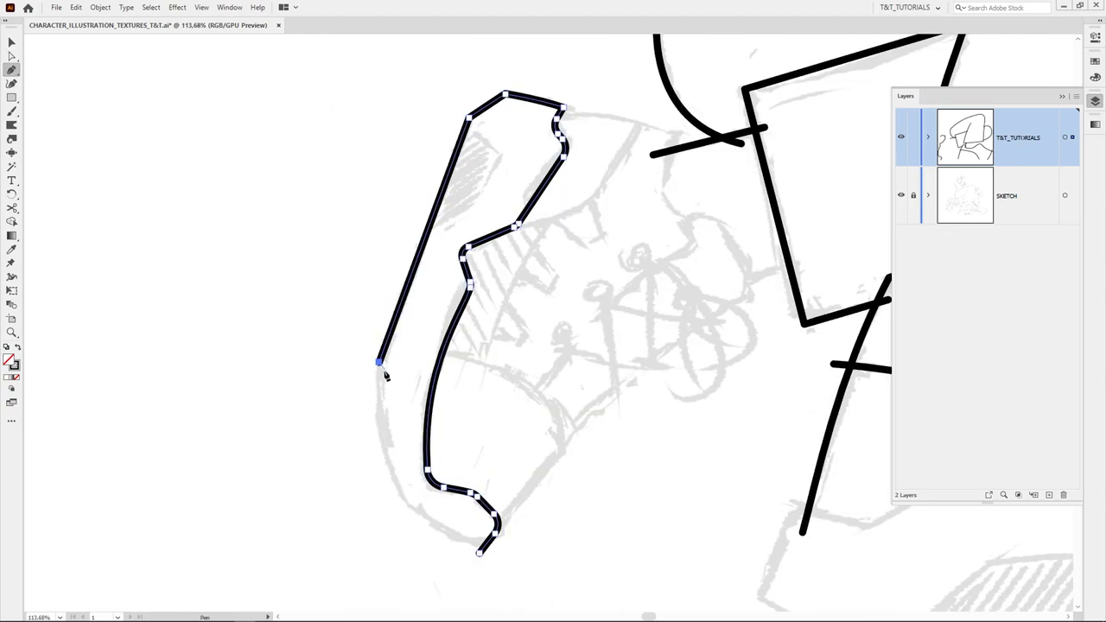
pyautogui.click(411, 507)
pyautogui.click(508, 554)
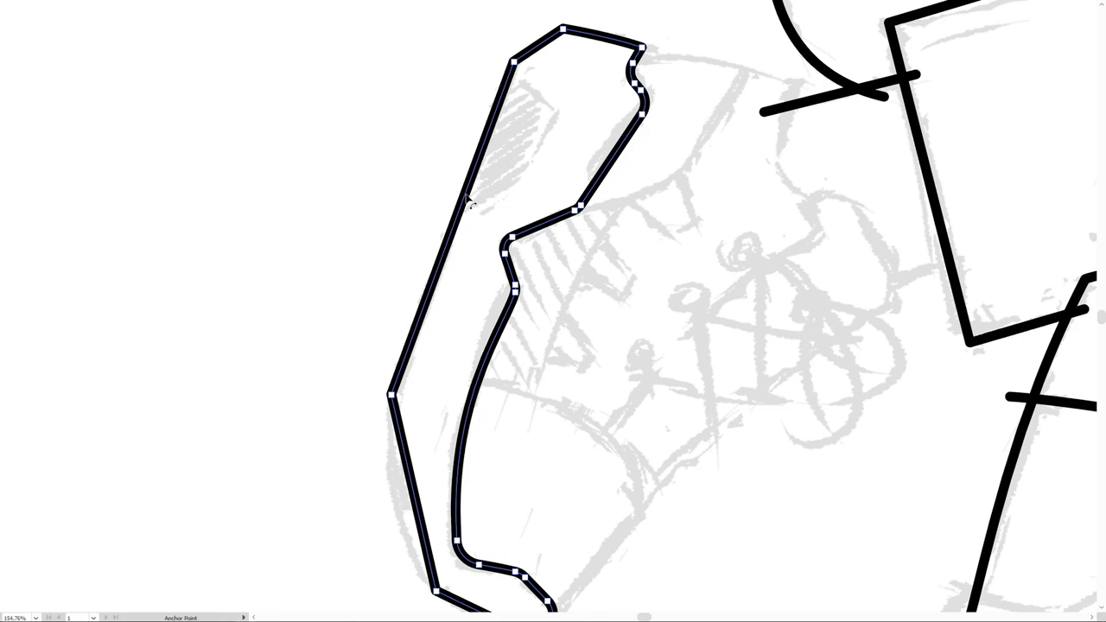
# Bend the straight segments around the rear shoe's toe and heel into curves that follow the sketch
pyautogui.moveTo(467, 202); pyautogui.dragTo(417, 181)
pyautogui.hotkey('ctrl', 'z')
pyautogui.moveTo(416, 482); pyautogui.dragTo(409, 410)
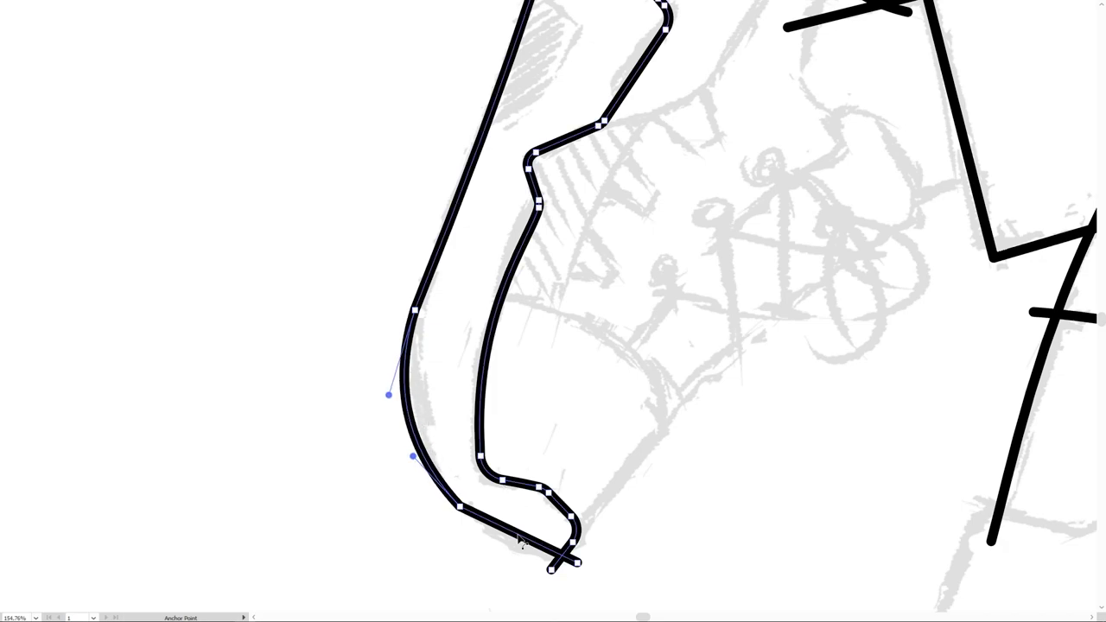
pyautogui.moveTo(517, 540); pyautogui.dragTo(512, 550)
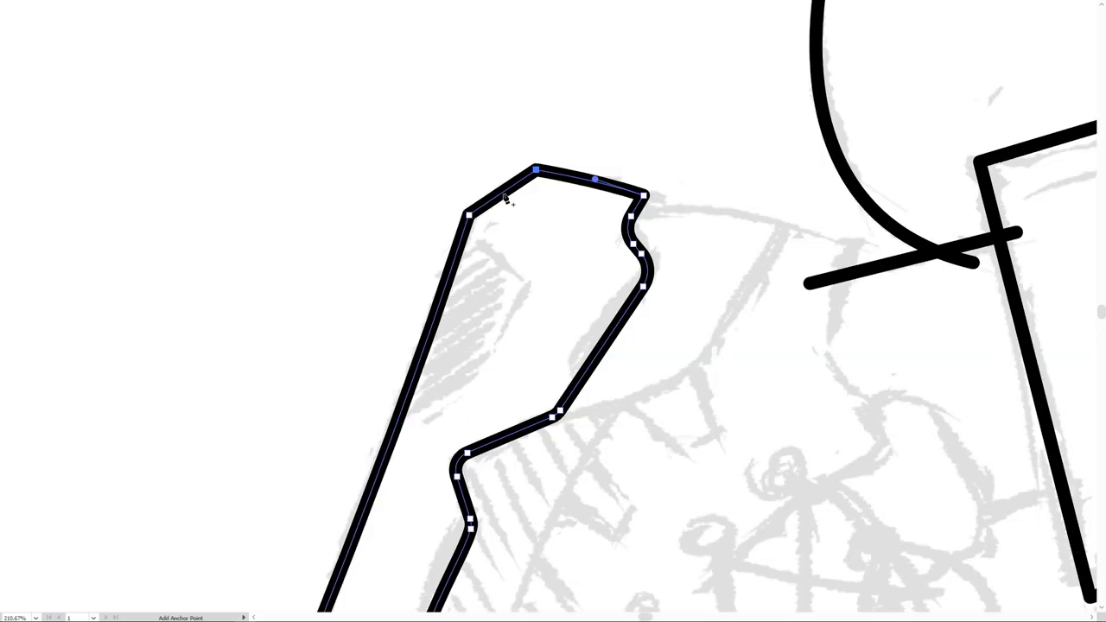
pyautogui.moveTo(504, 193); pyautogui.dragTo(500, 188)
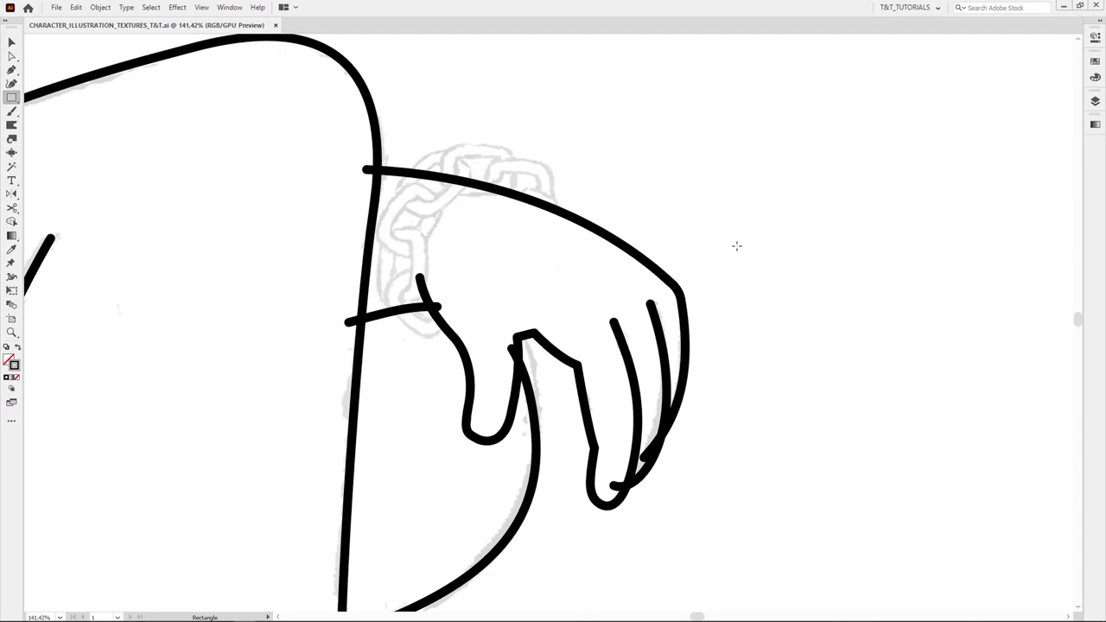
# Draw a rectangle of about 68 by 87 px beside the hand and set its stroke weight to 16 pt
pyautogui.moveTo(735, 245)
pyautogui.mouseDown()
pyautogui.moveTo(805, 346)
pyautogui.moveTo(832, 363)
pyautogui.moveTo(813, 342)
pyautogui.mouseUp()
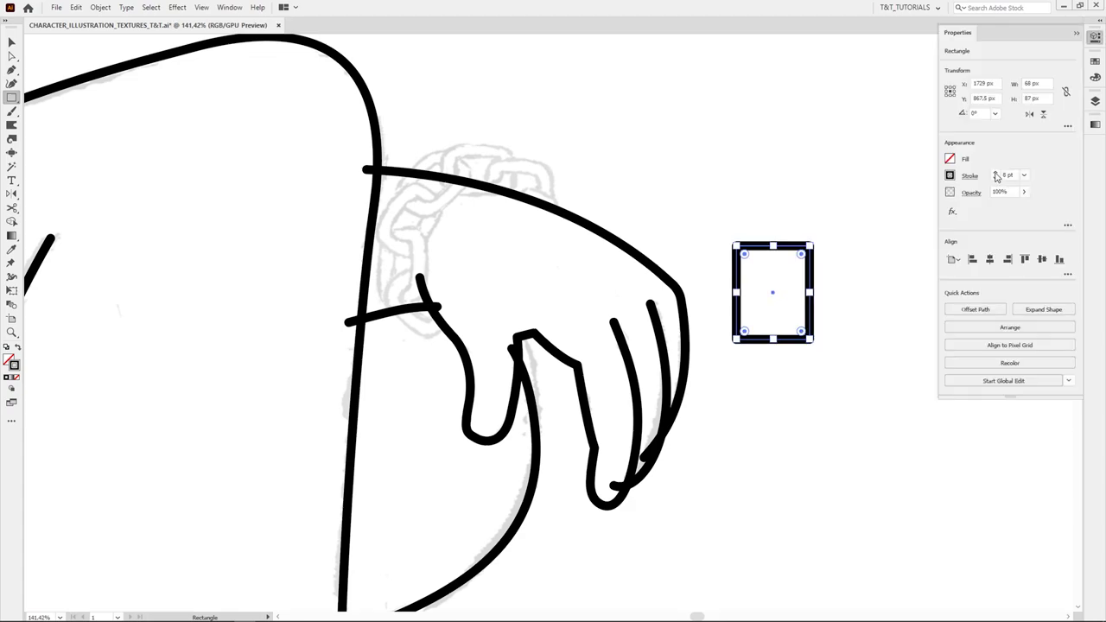
pyautogui.click(996, 173)
pyautogui.click(996, 174)
pyautogui.click(996, 174)
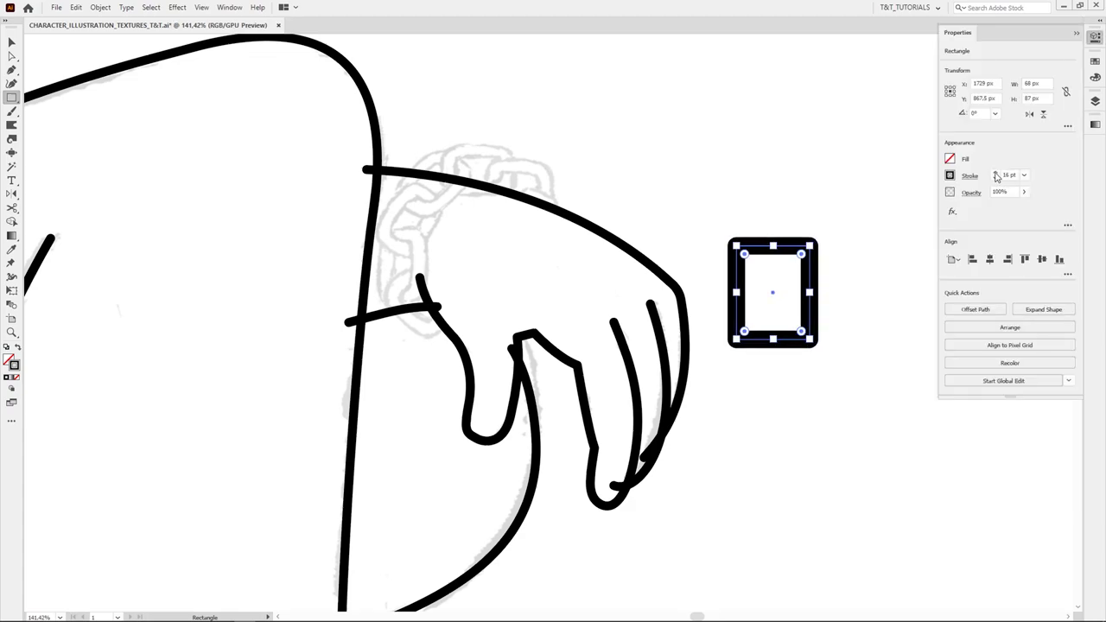
# Set the rectangle's stroke weight to 21 pt and round its corners into a chain-link shape
pyautogui.click(996, 174)
pyautogui.click(996, 173)
pyautogui.press('a')
pyautogui.moveTo(801, 254); pyautogui.dragTo(784, 276)
# Expand the rounded rectangle into filled outlines and swap its fill and stroke to leave a hollow link
pyautogui.press('v')
pyautogui.click(100, 7)
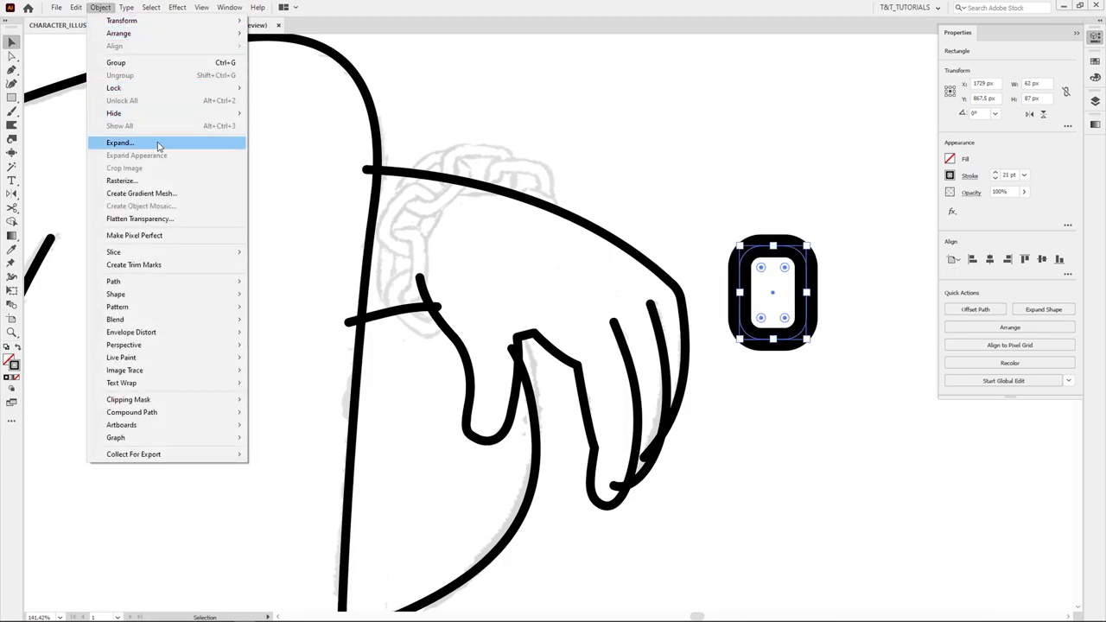
pyautogui.click(158, 145)
pyautogui.click(733, 300)
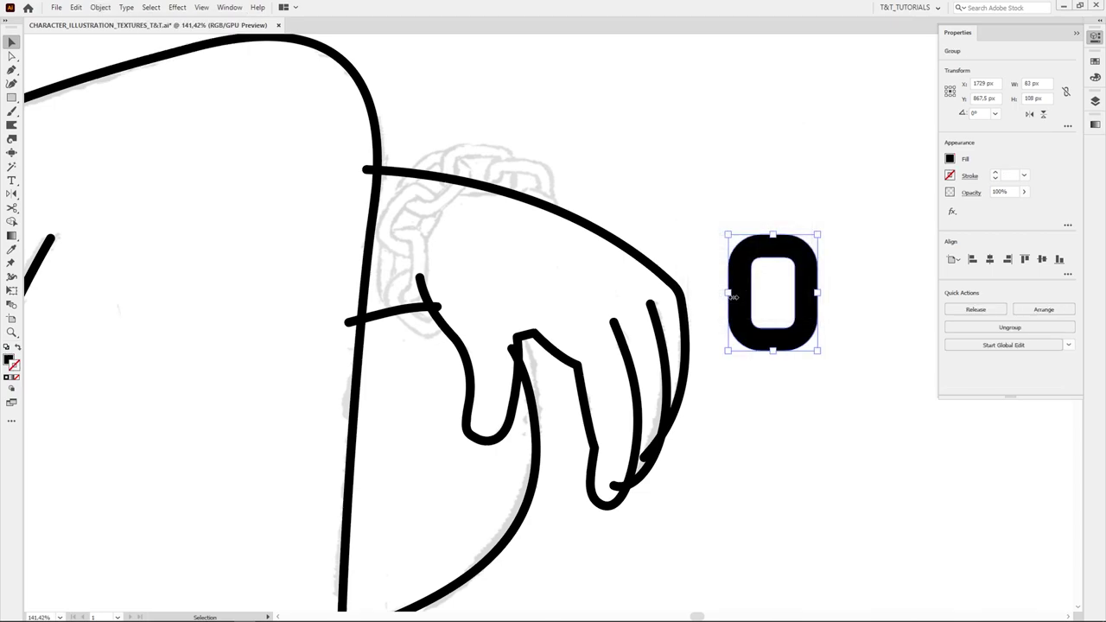
pyautogui.click(16, 348)
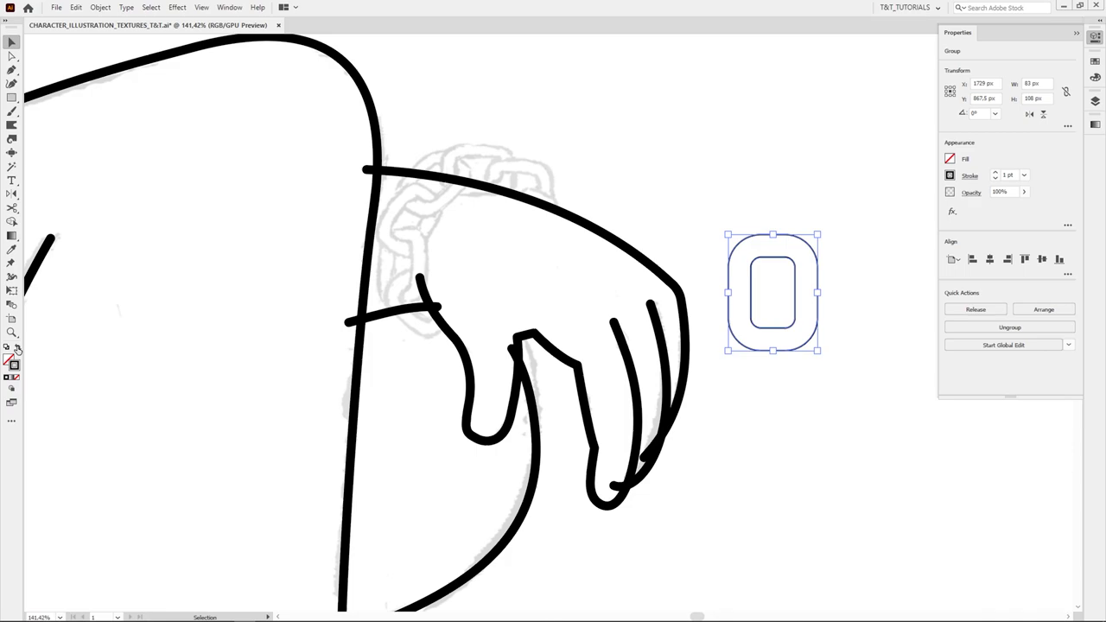
# Set the stroke weight of all the line art, including the link, to 4 pt
pyautogui.hotkey('ctrl', 'a')
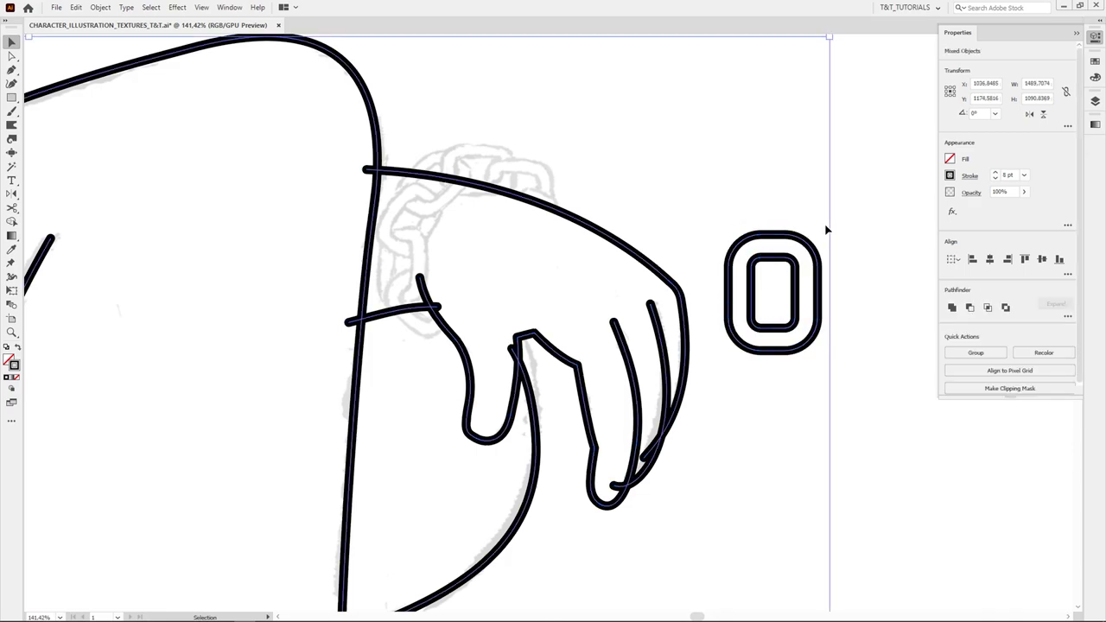
pyautogui.click(1025, 176)
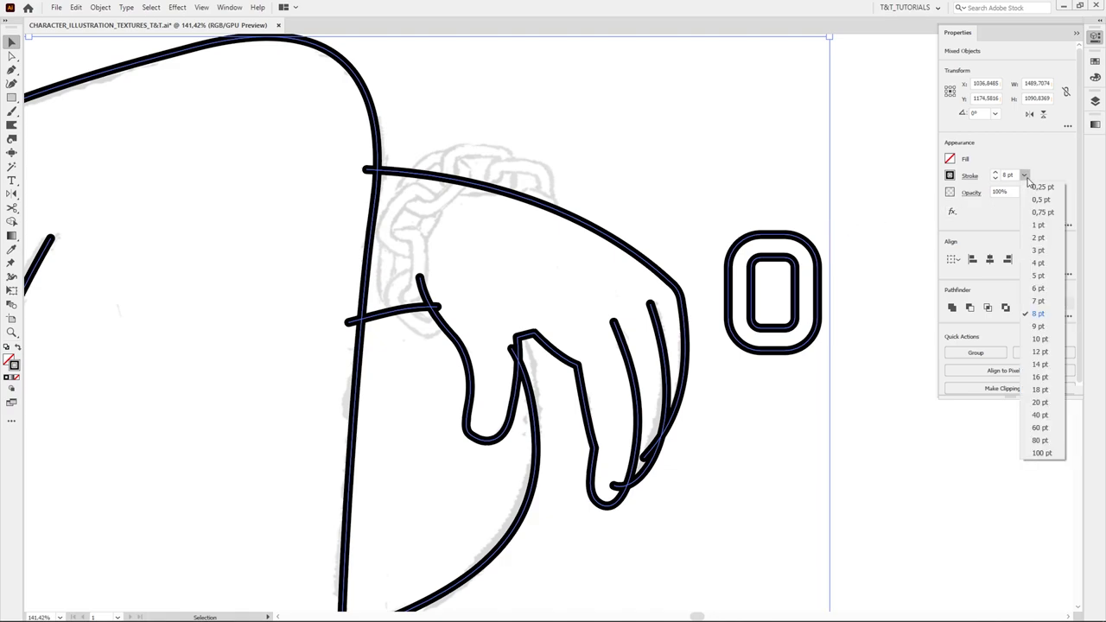
pyautogui.click(1054, 263)
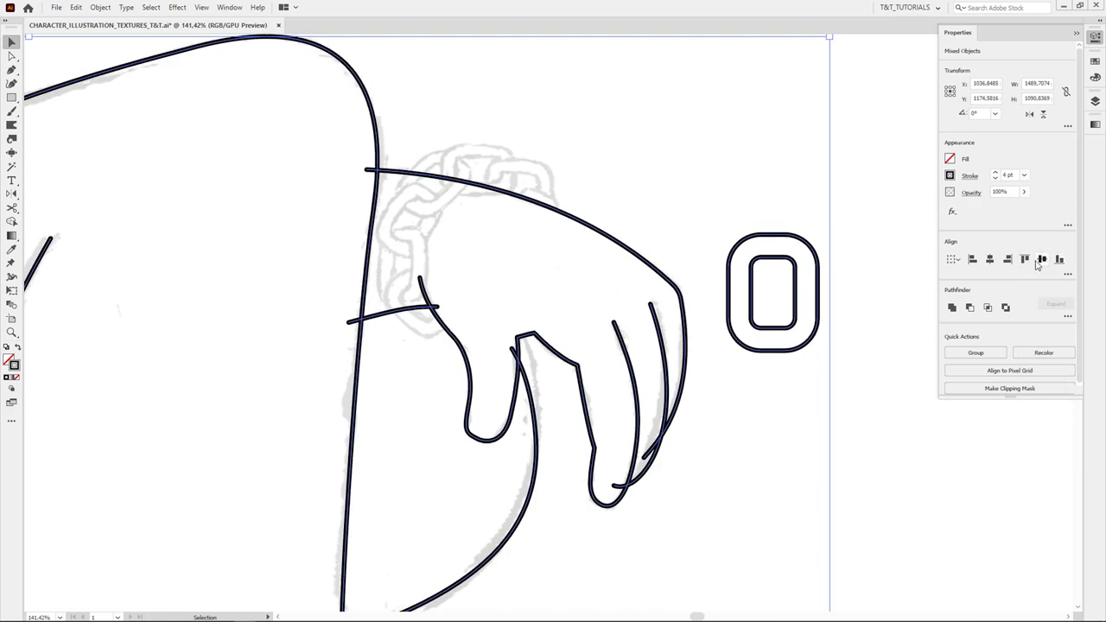
pyautogui.click(712, 178)
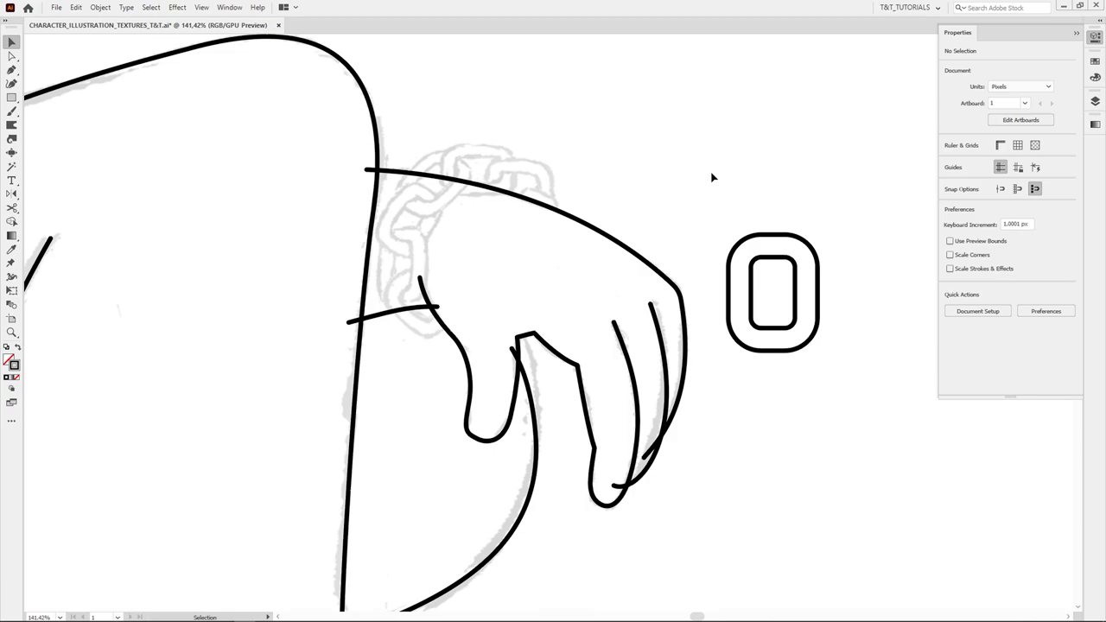
# Move the link onto the sketched bracelet at the wrist
pyautogui.moveTo(810, 249); pyautogui.dragTo(460, 253)
pyautogui.scroll(1, 387, 273)
pyautogui.press('f')
pyautogui.press('f')
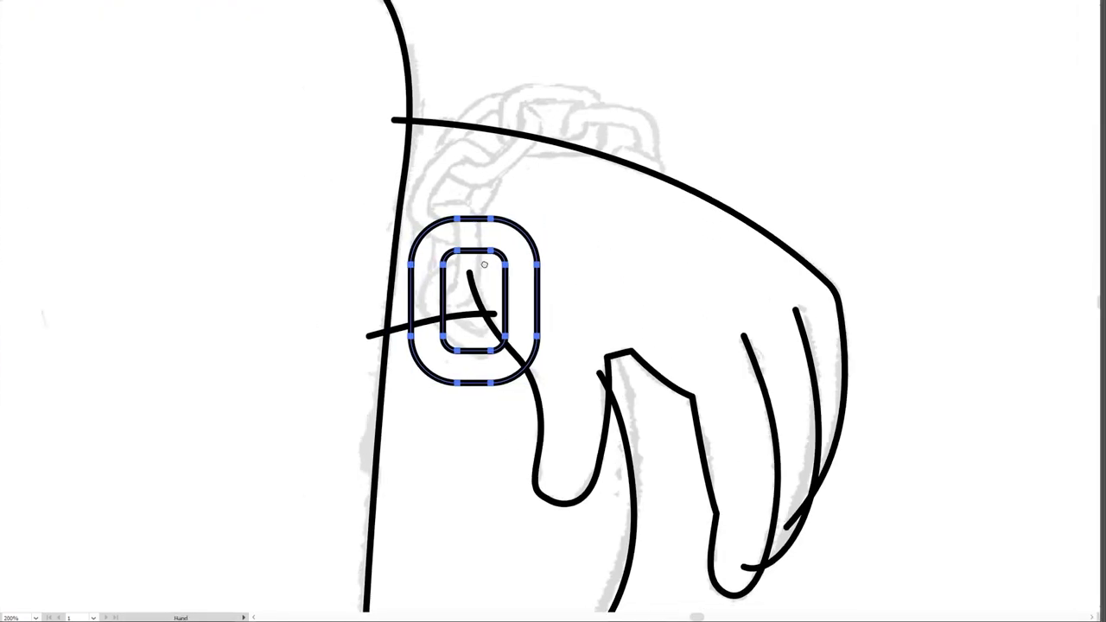
pyautogui.scroll(1, 451, 231)
# Scale the link down and arrange seven overlapping, rotated links along the curve of the sketched bracelet
pyautogui.moveTo(563, 211); pyautogui.dragTo(502, 291)
pyautogui.moveTo(507, 286); pyautogui.dragTo(457, 265)
pyautogui.moveTo(490, 318); pyautogui.dragTo(514, 293)
pyautogui.moveTo(561, 358); pyautogui.dragTo(564, 343)
pyautogui.moveTo(520, 378)
pyautogui.mouseDown()
pyautogui.moveTo(509, 366)
pyautogui.moveTo(519, 375)
pyautogui.mouseUp()
pyautogui.moveTo(438, 361); pyautogui.dragTo(445, 358)
pyautogui.moveTo(531, 319); pyautogui.dragTo(497, 244)
pyautogui.moveTo(451, 171); pyautogui.dragTo(498, 144)
pyautogui.moveTo(508, 119); pyautogui.dragTo(540, 149)
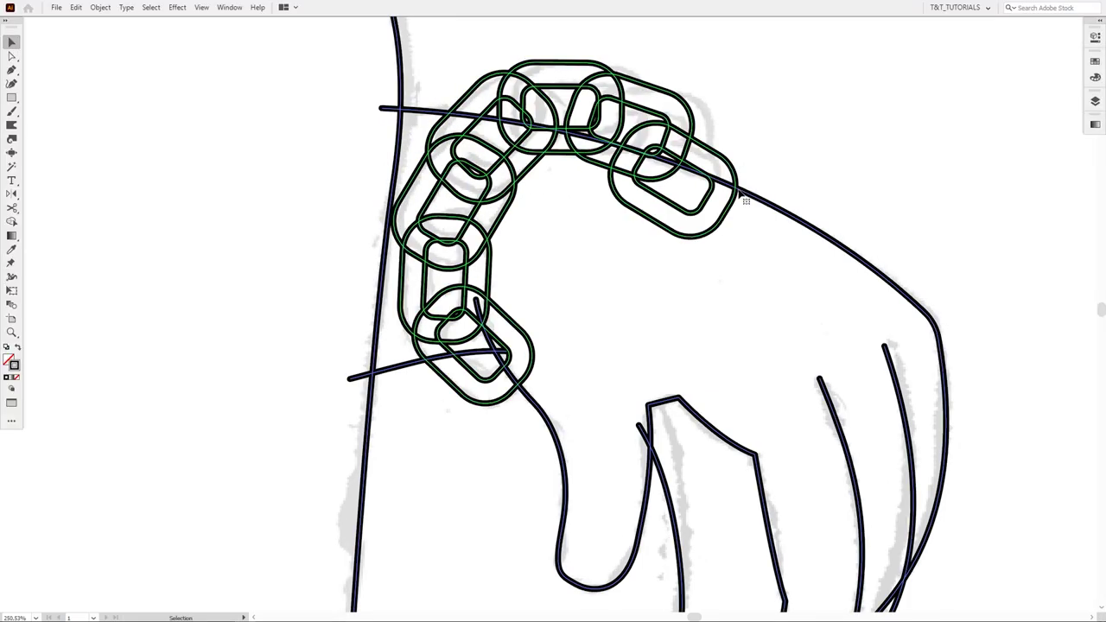
# Merge the overlapping link segments with the Shape Builder into an interlocking chain and move the line art back over the sketch
pyautogui.moveTo(745, 200); pyautogui.dragTo(391, 177)
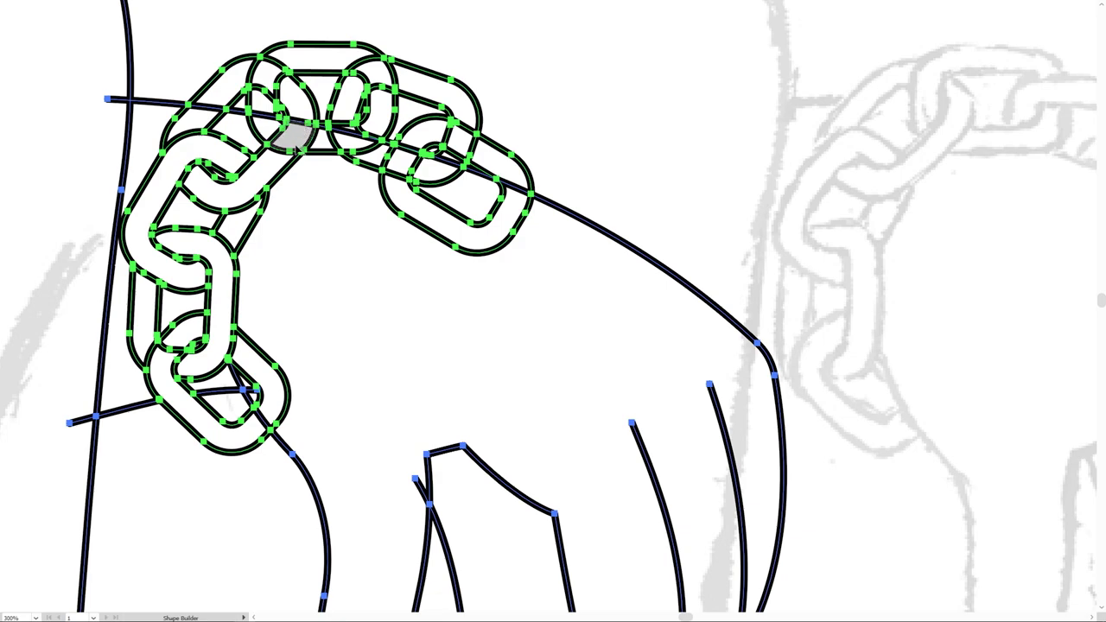
pyautogui.moveTo(294, 138); pyautogui.dragTo(251, 179)
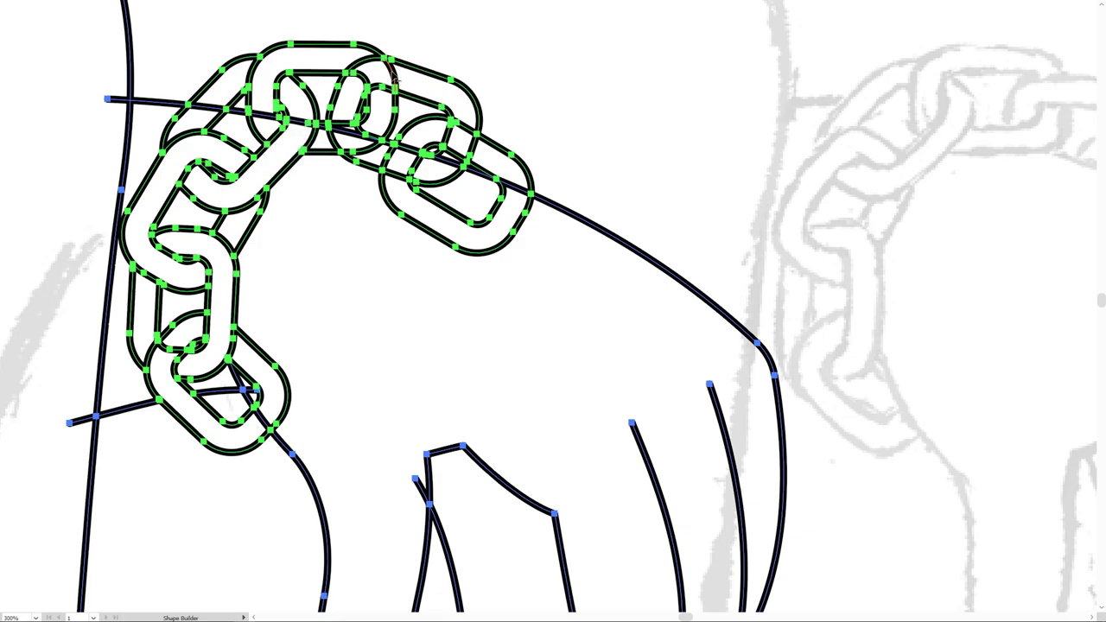
pyautogui.moveTo(445, 97); pyautogui.dragTo(370, 76)
pyautogui.click(360, 82)
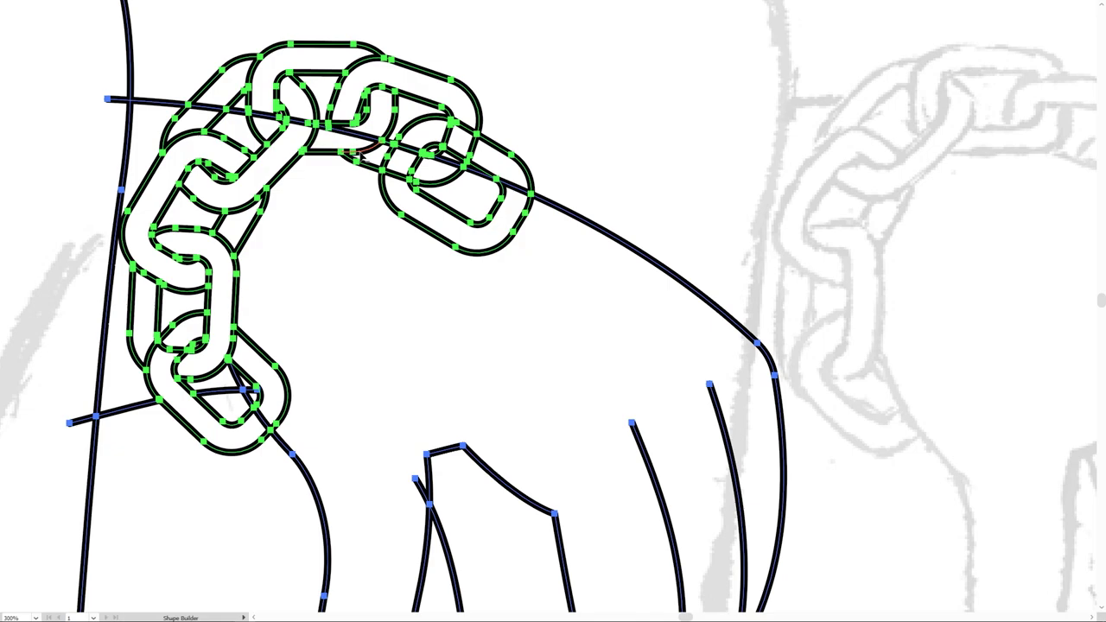
pyautogui.click(330, 155)
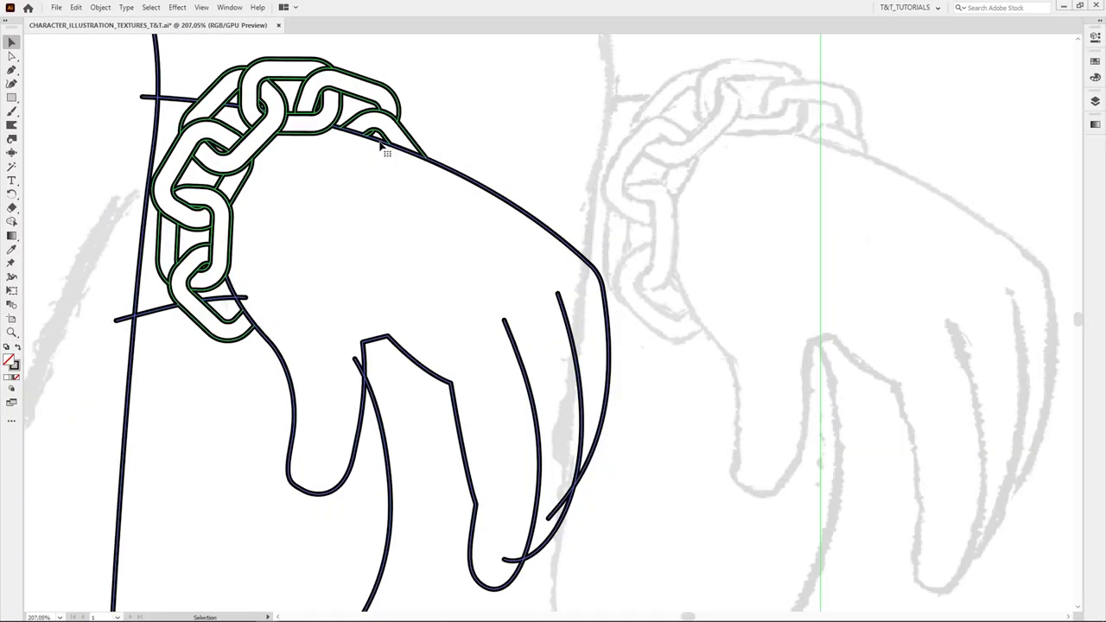
pyautogui.moveTo(385, 149); pyautogui.dragTo(826, 150)
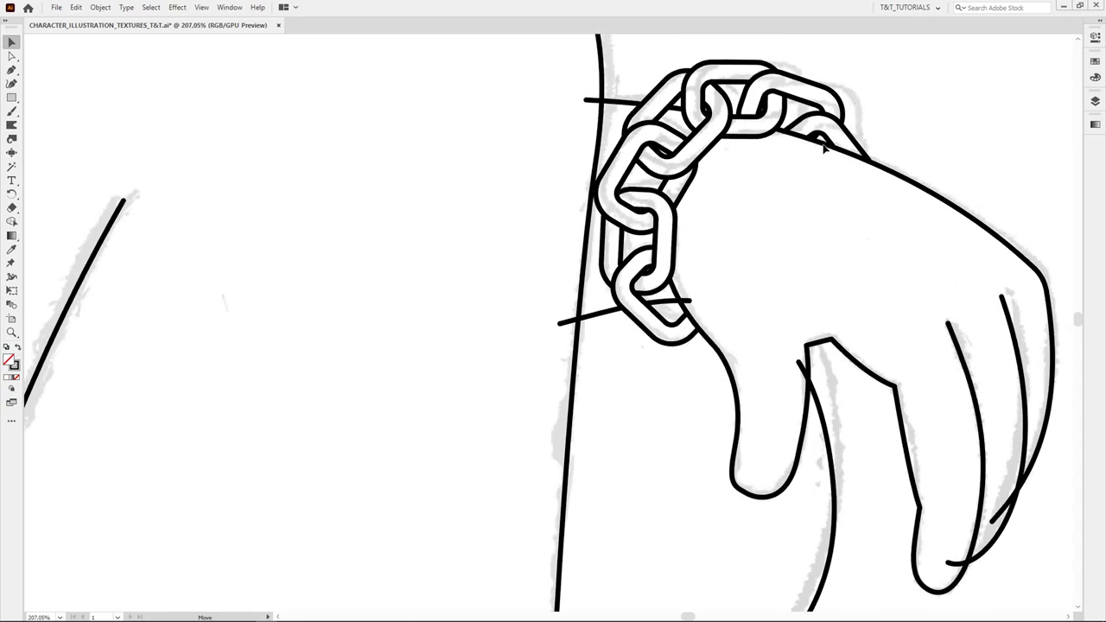
# Trace the boombox speaker's outer and inner rings with ellipses sheared to match the sketch's perspective
pyautogui.moveTo(408, 156); pyautogui.dragTo(514, 293)
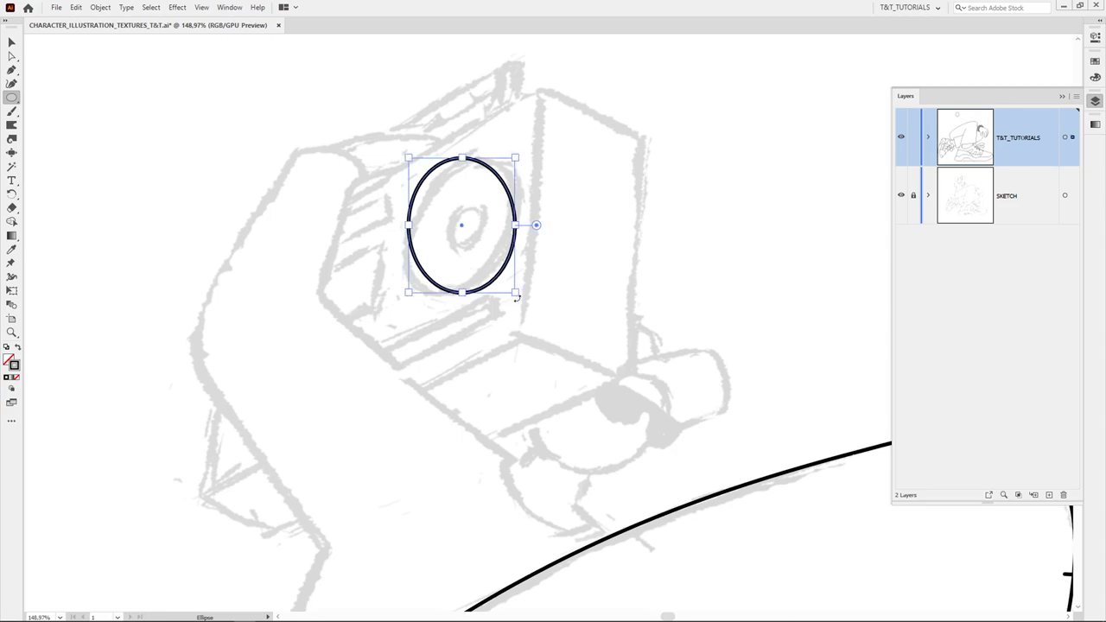
pyautogui.click(11, 193)
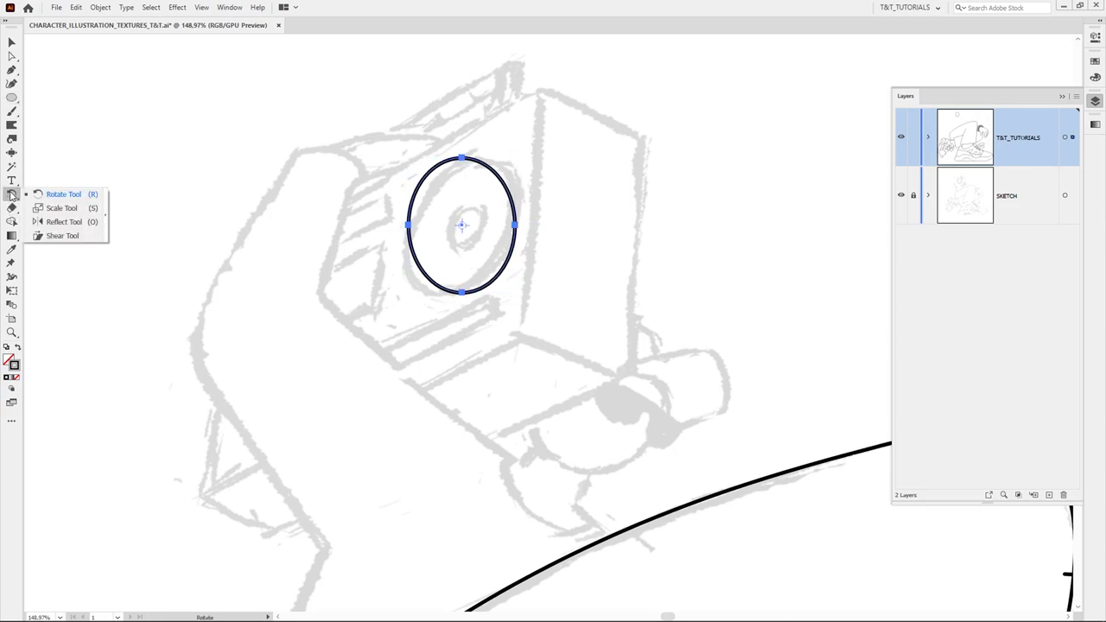
pyautogui.click(78, 236)
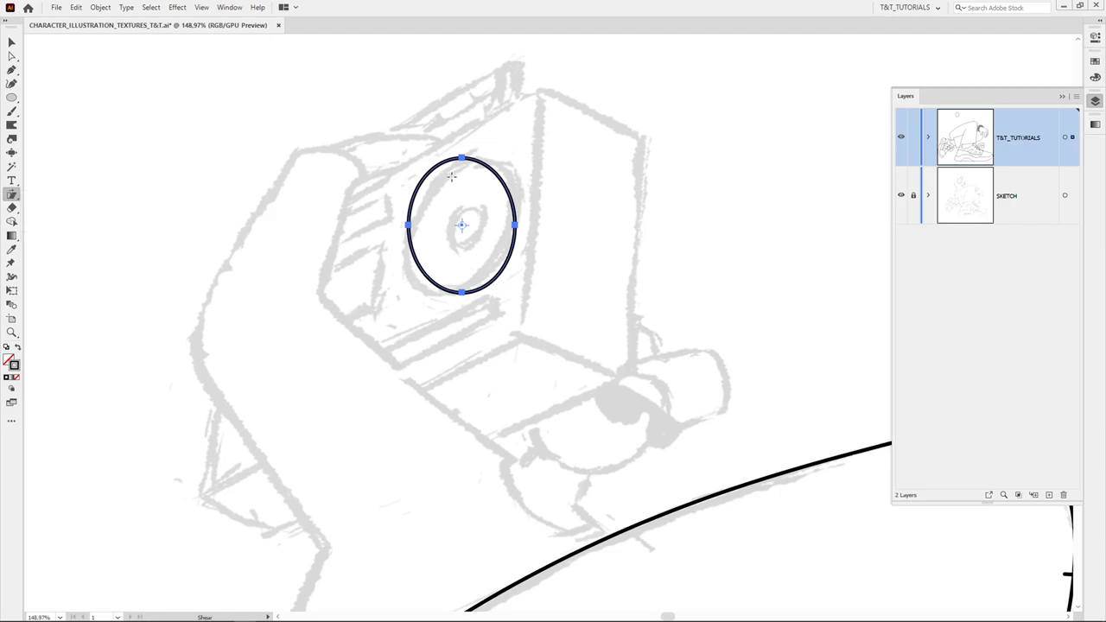
pyautogui.moveTo(519, 224); pyautogui.dragTo(521, 199)
pyautogui.press('v')
pyautogui.hotkey('ctrl', 'z')
pyautogui.hotkey('ctrl', 'shift', 'z')
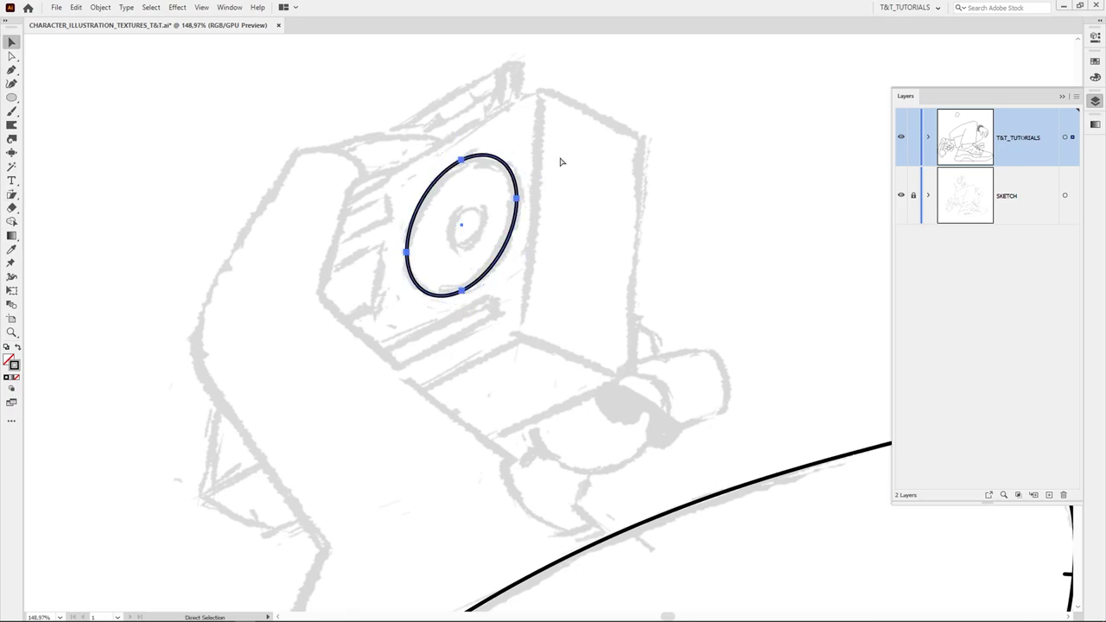
pyautogui.press('v')
pyautogui.moveTo(523, 181); pyautogui.dragTo(491, 214)
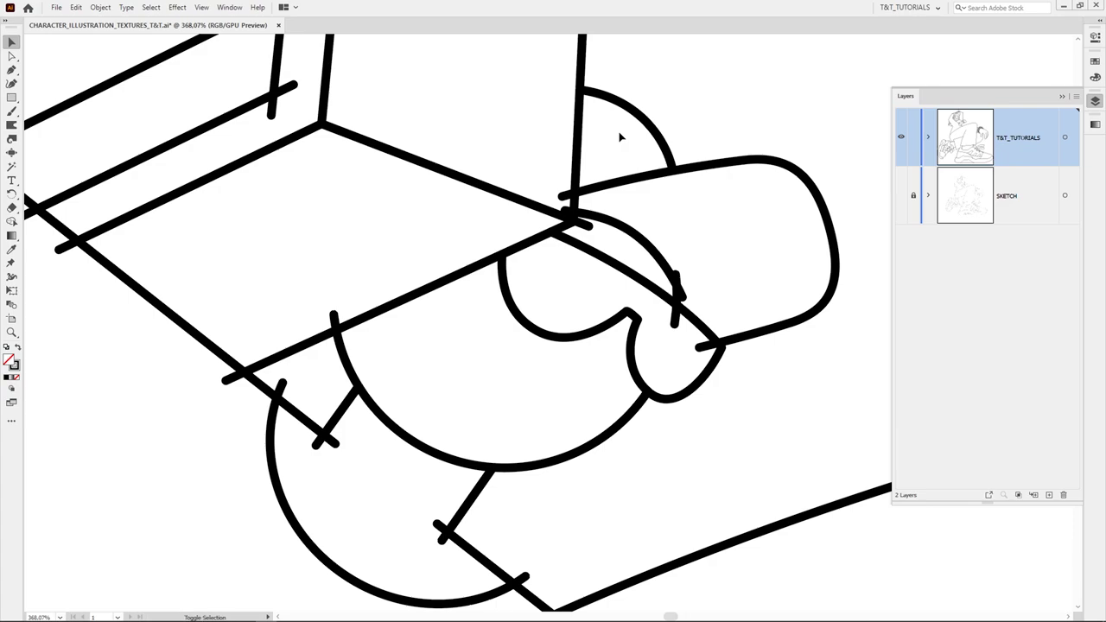
# Select all the line art and trim the overhanging line ends around the cap and boombox base with the Shape Builder
pyautogui.hotkey('shift', 'm')
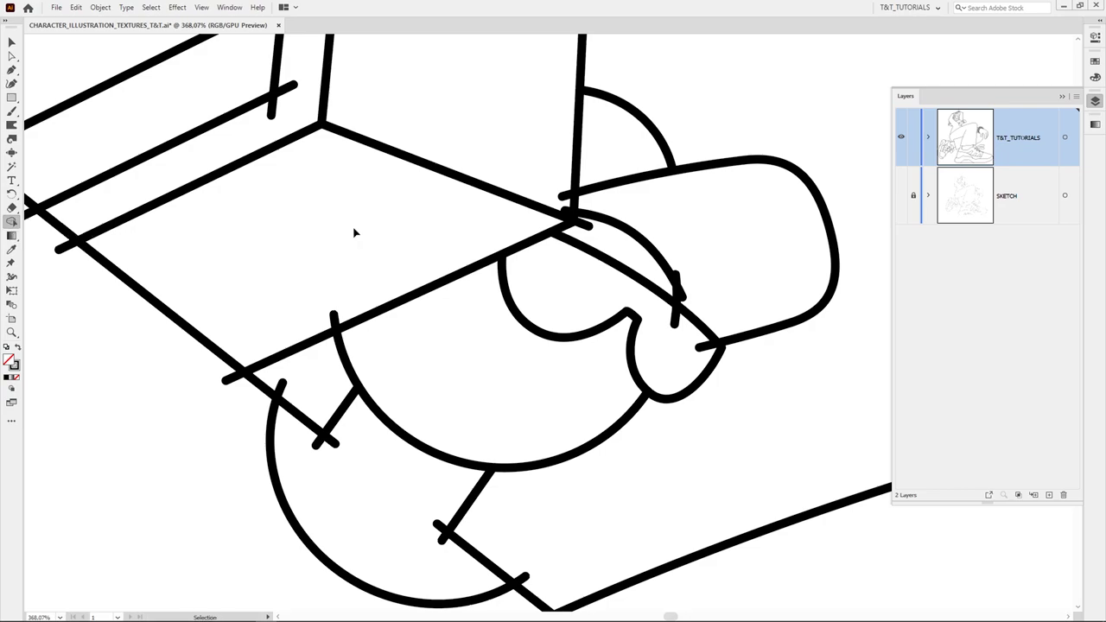
pyautogui.hotkey('ctrl', 'a')
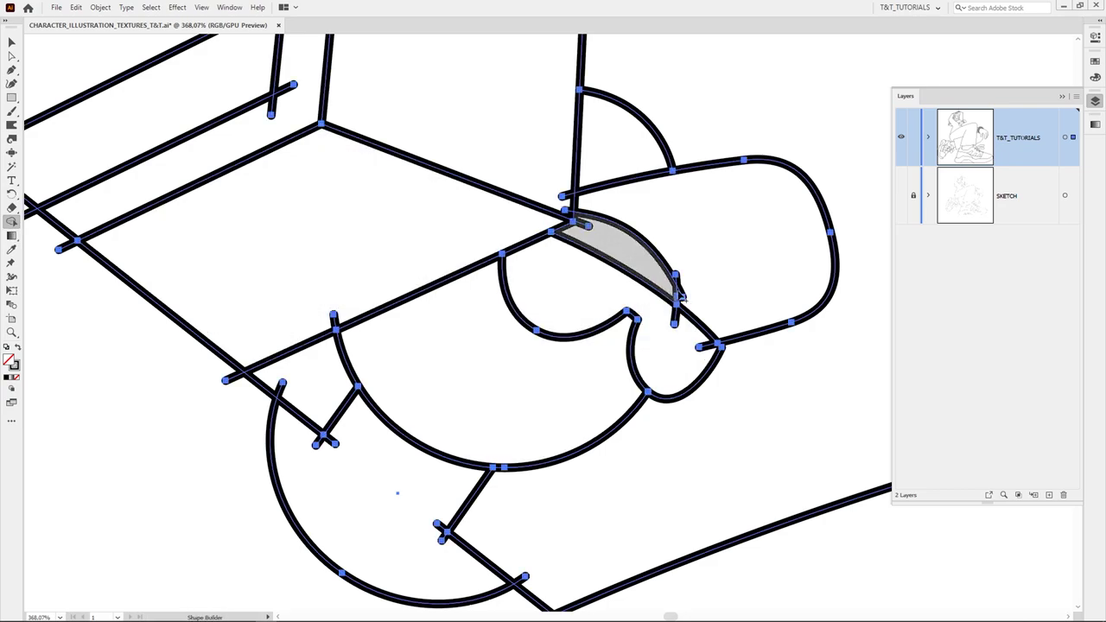
pyautogui.keyDown('alt'); pyautogui.click(708, 346); pyautogui.keyUp('alt')
pyautogui.keyDown('alt'); pyautogui.click(676, 317); pyautogui.keyUp('alt')
pyautogui.moveTo(681, 291); pyautogui.dragTo(562, 197)
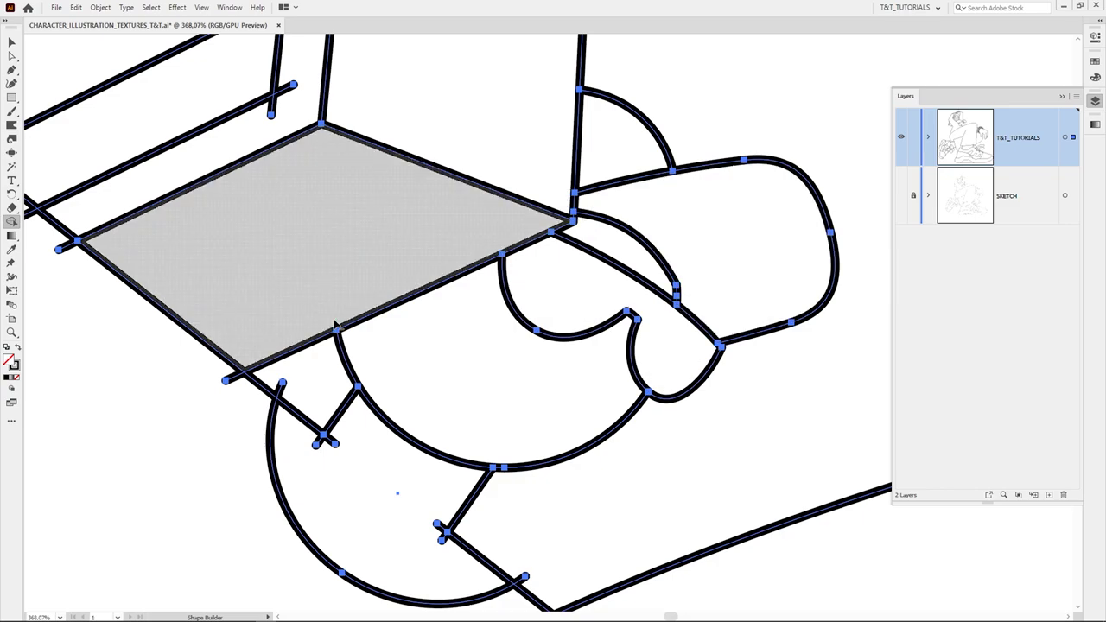
pyautogui.keyDown('alt'); pyautogui.click(335, 319); pyautogui.keyUp('alt')
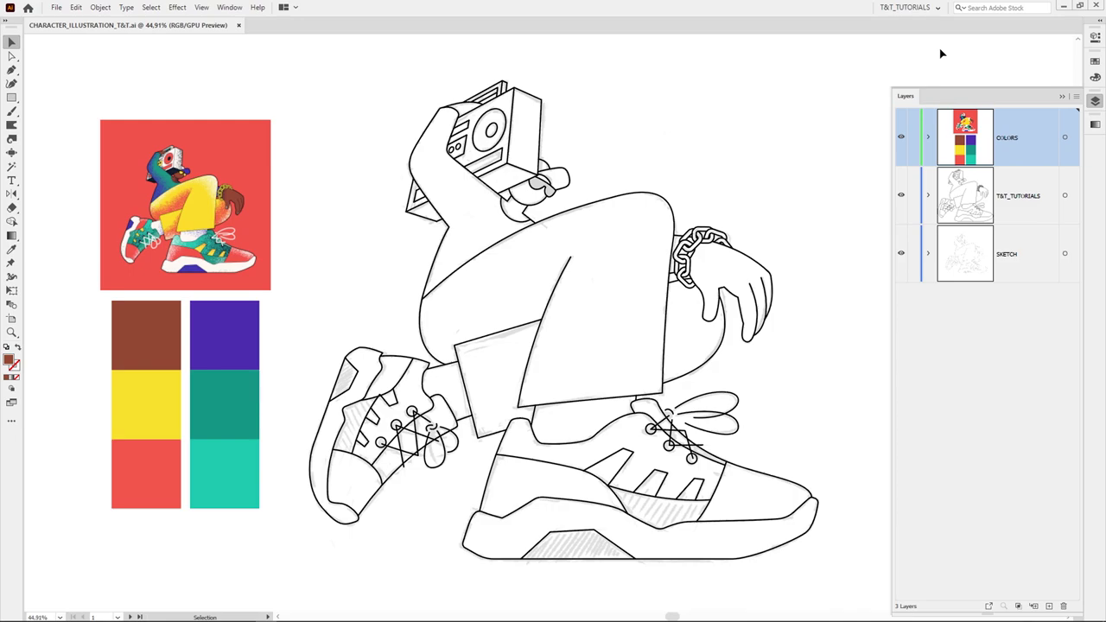
# Delete the SKETCH layer and lock the COLORS layer
pyautogui.click(1015, 254)
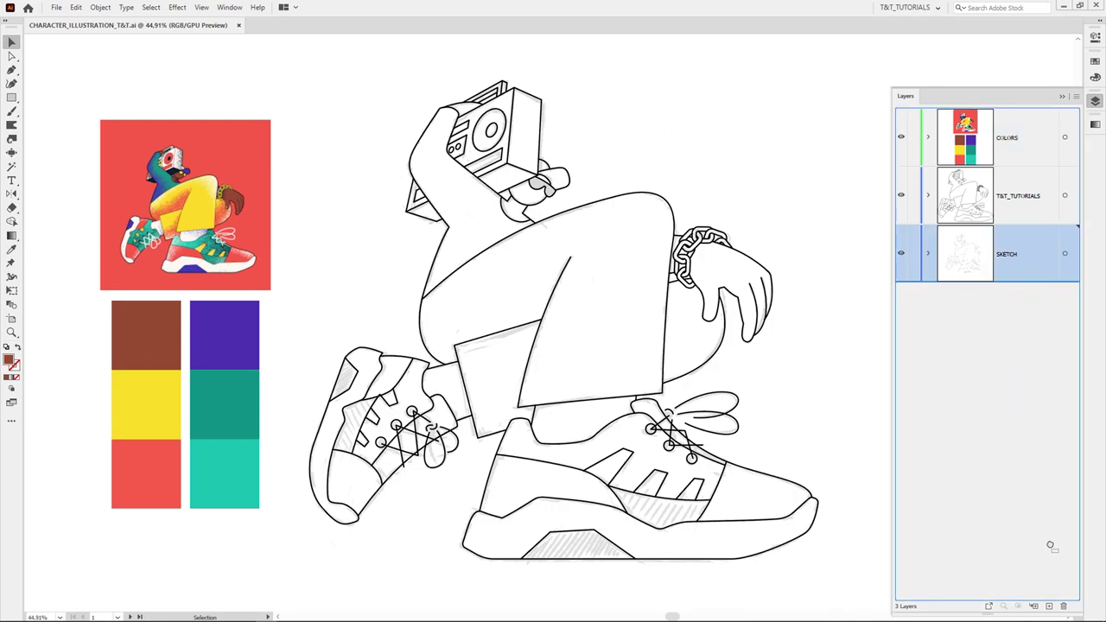
pyautogui.click(1065, 606)
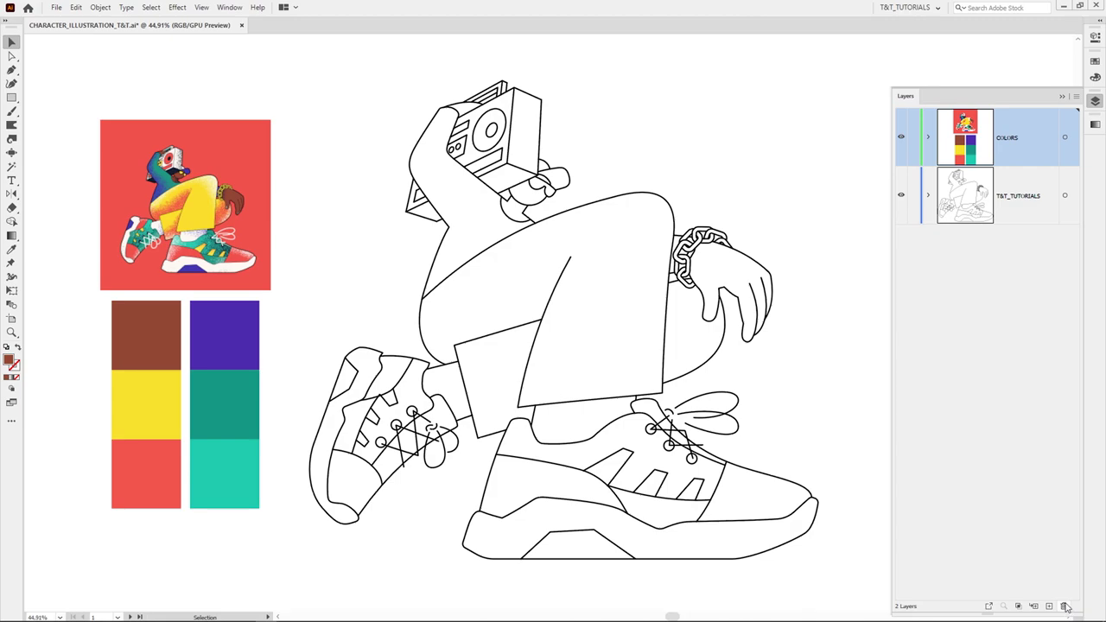
pyautogui.click(914, 139)
# Turn the T&T_TUTORIALS line art into a Live Paint group and fill the trousers with the palette's yellow and the jacket with its purple
pyautogui.press('k')
pyautogui.click(1067, 196)
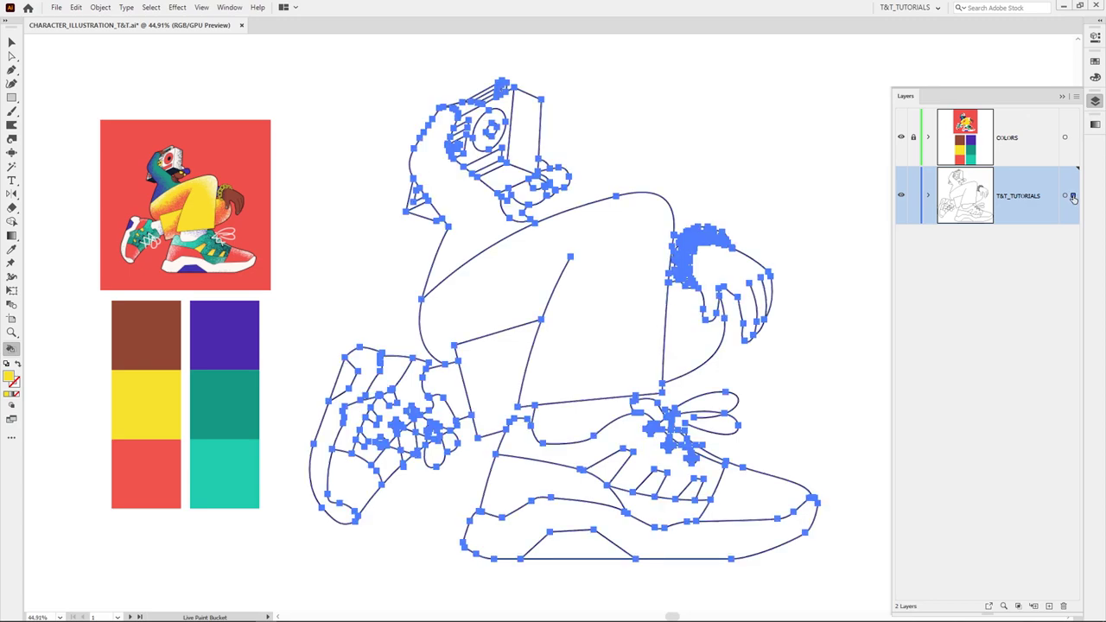
pyautogui.click(636, 243)
pyautogui.keyDown('alt'); pyautogui.click(157, 386); pyautogui.keyUp('alt')
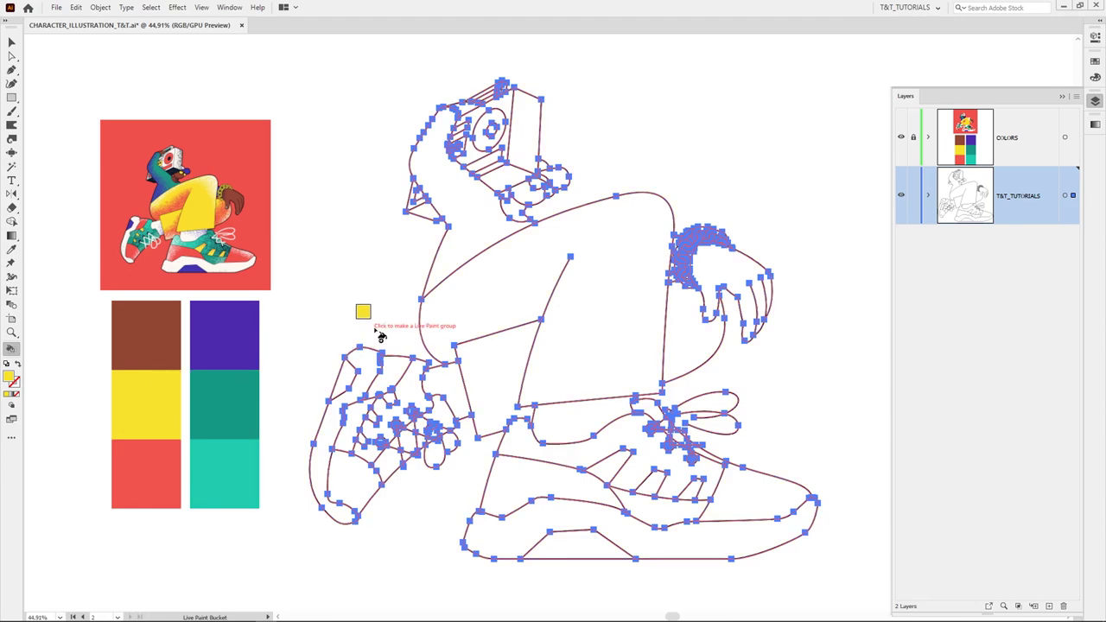
pyautogui.click(532, 294)
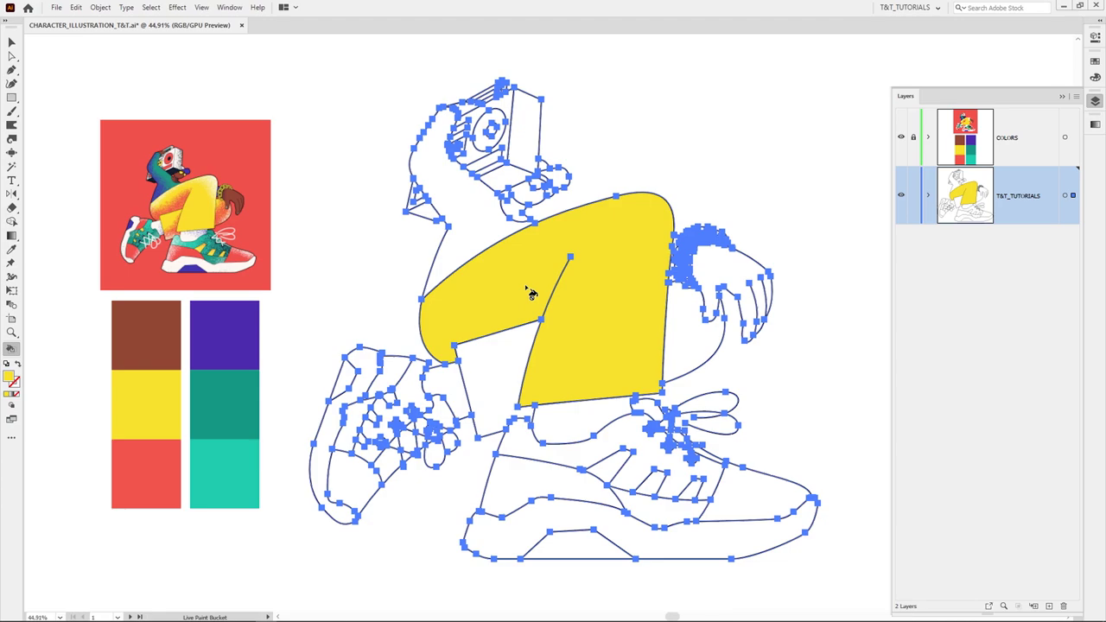
pyautogui.keyDown('alt'); pyautogui.click(232, 327); pyautogui.keyUp('alt')
pyautogui.click(484, 229)
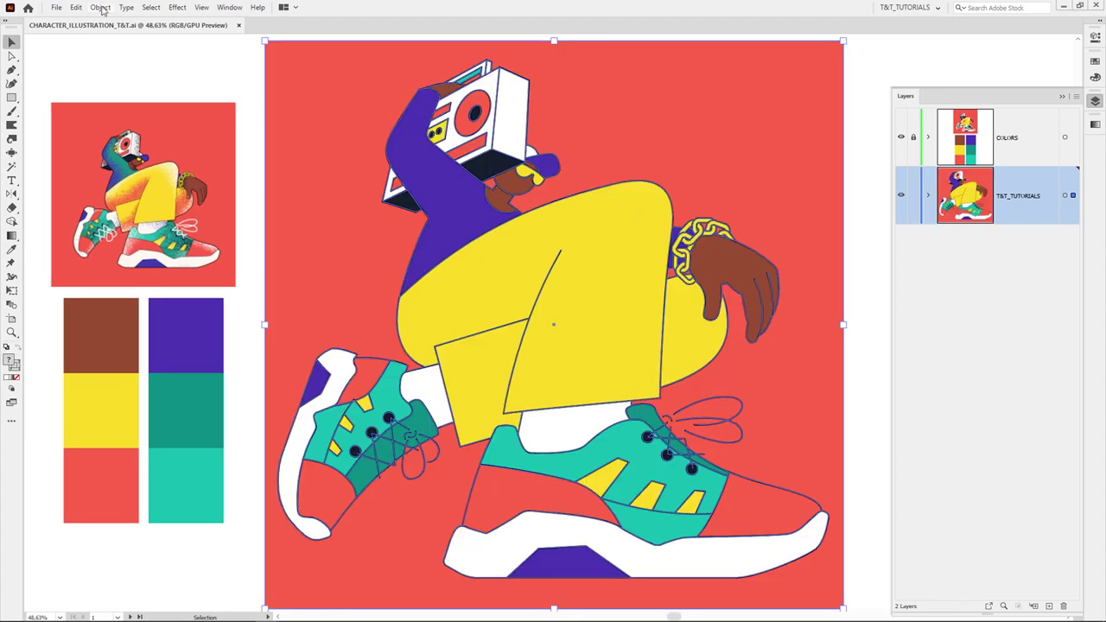
# Expand the fully coloured Live Paint artwork into regular objects
pyautogui.click(100, 7)
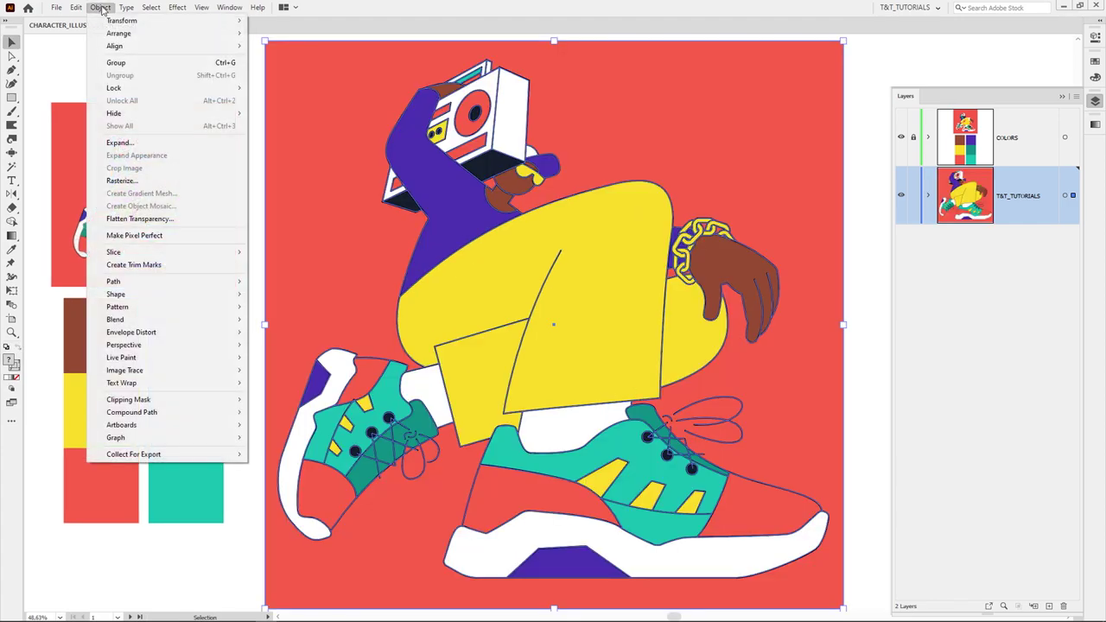
pyautogui.click(157, 144)
pyautogui.click(707, 208)
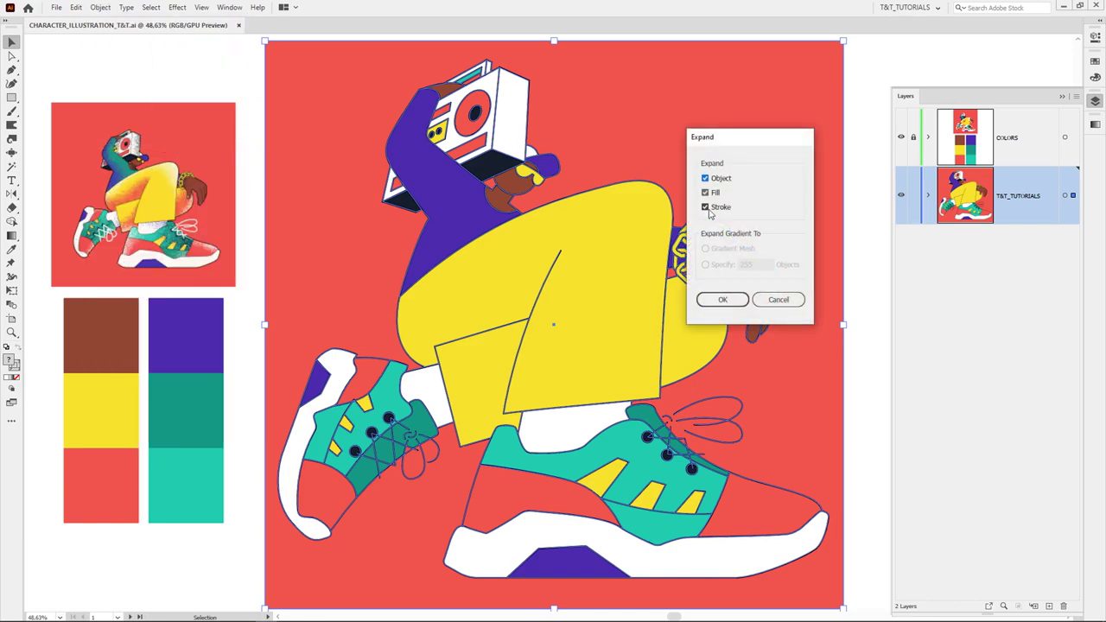
pyautogui.click(707, 209)
pyautogui.click(729, 301)
# Ungroup the expanded artwork until its coloured shapes can be selected individually, and deselect everything
pyautogui.press('ctrl')
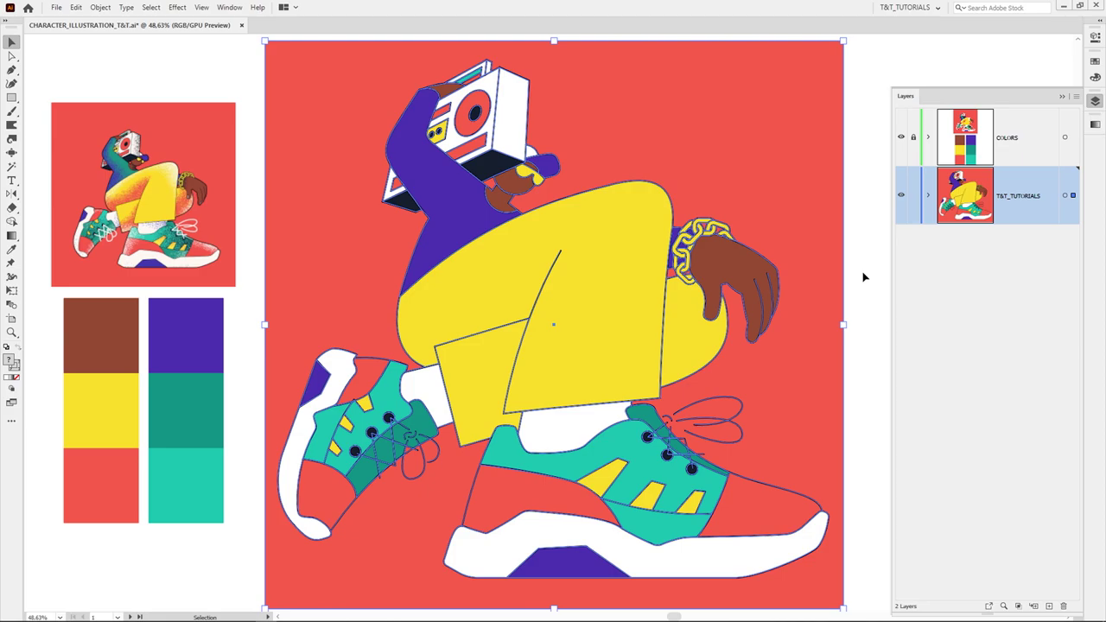
pyautogui.click(864, 277)
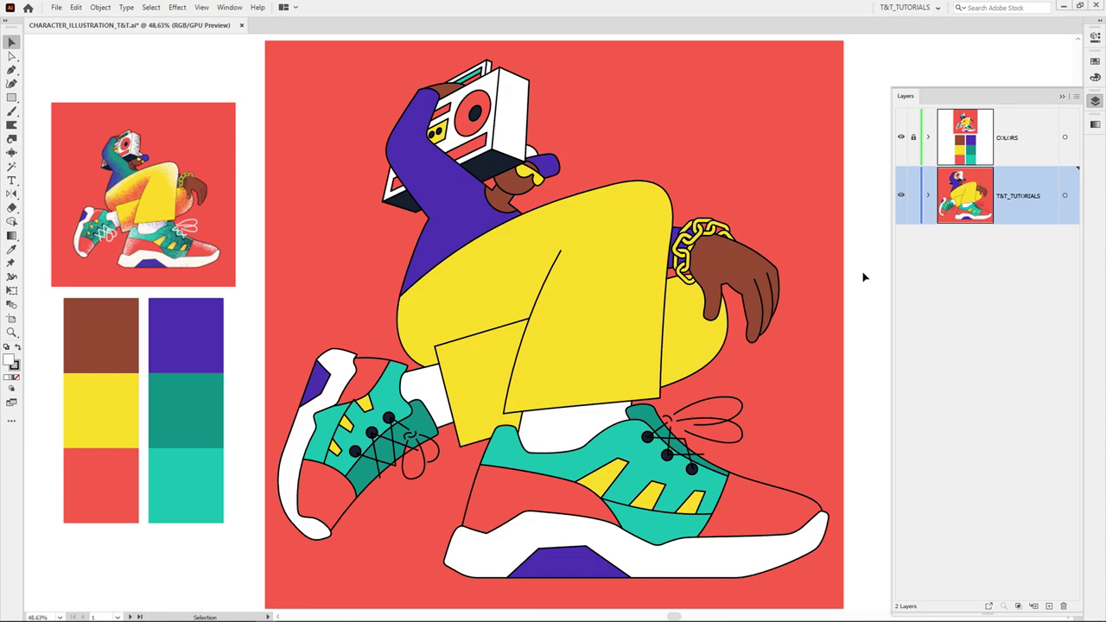
pyautogui.click(650, 235)
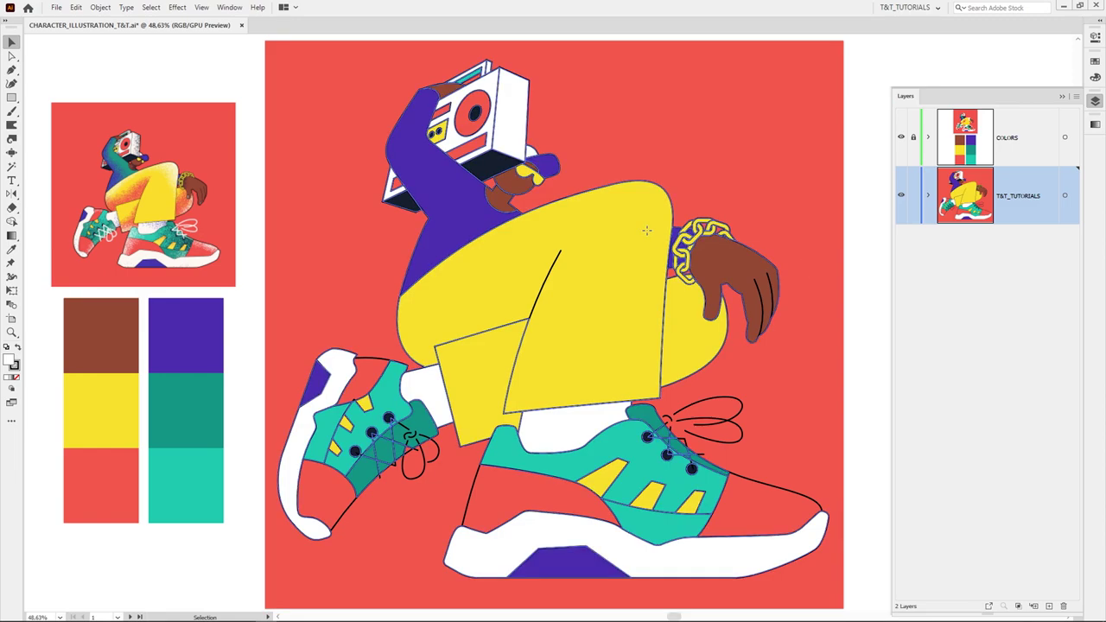
pyautogui.rightClick(649, 235)
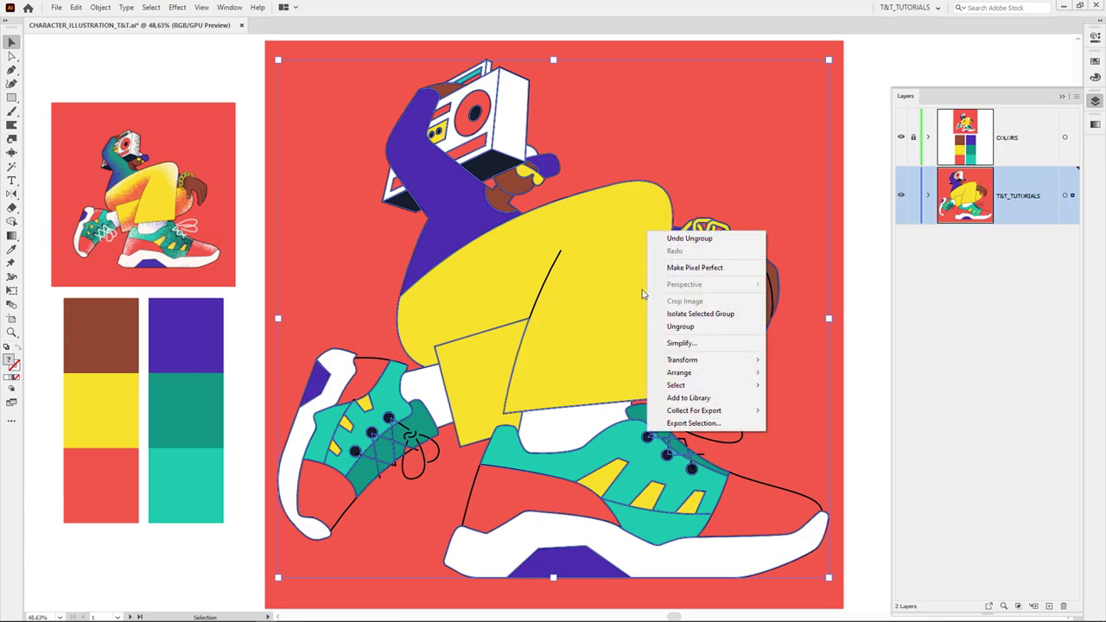
pyautogui.click(706, 329)
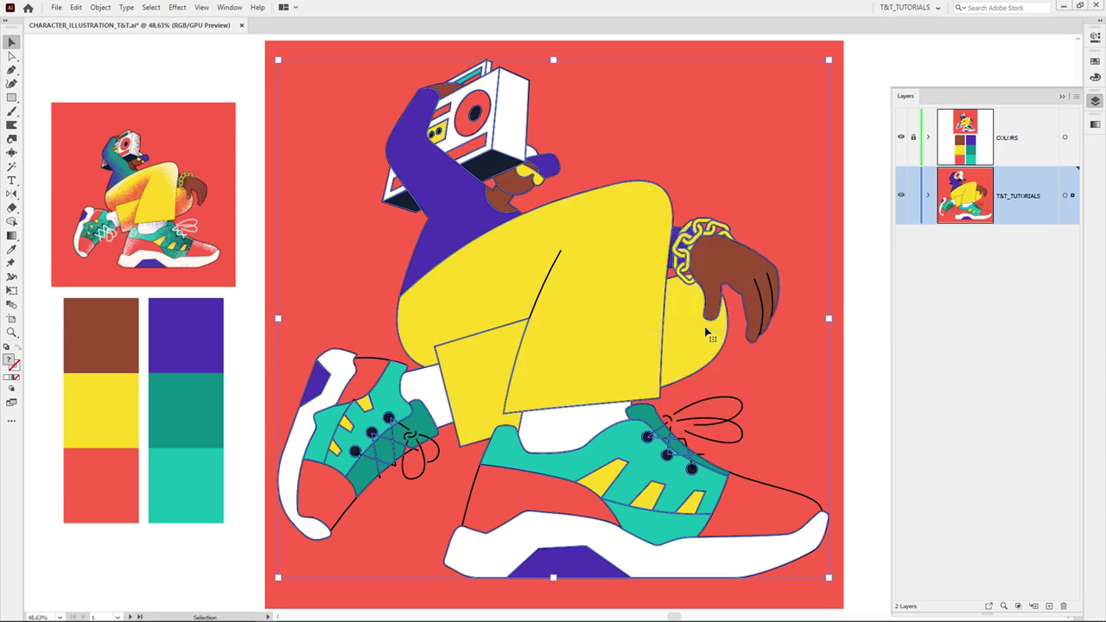
pyautogui.click(101, 7)
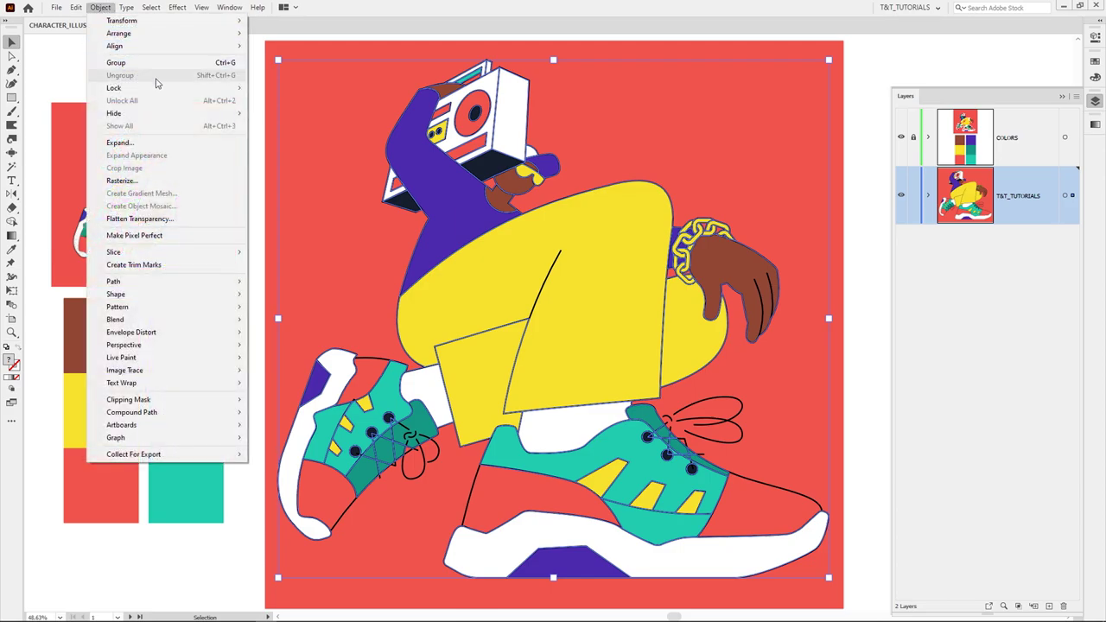
pyautogui.click(865, 233)
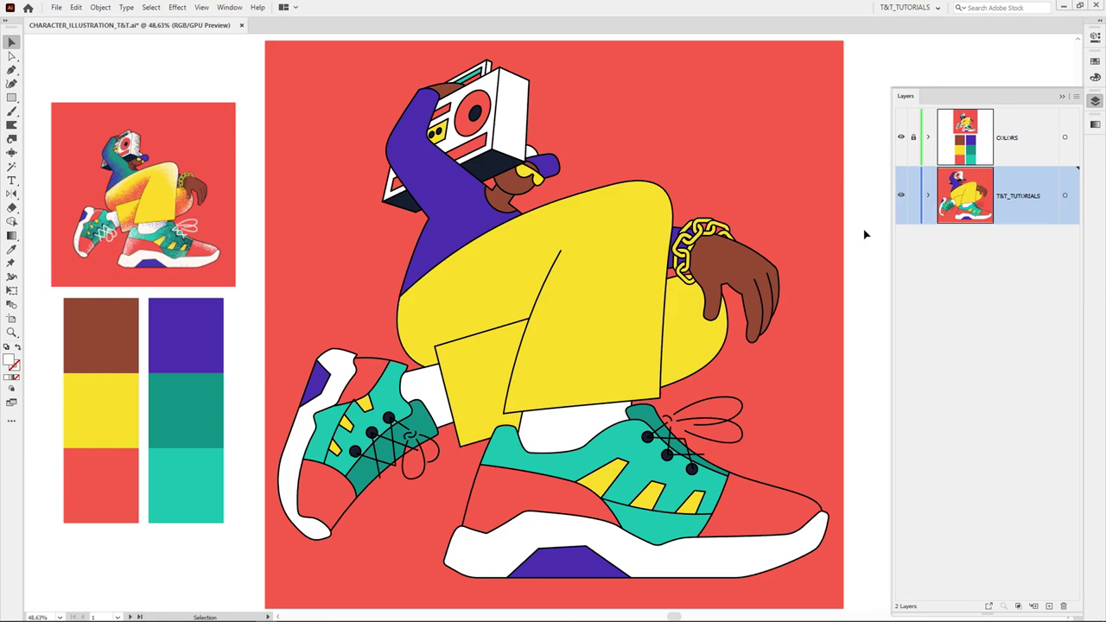
# Duplicate the large yellow trouser shape in place and fill the copy with the palette's red
pyautogui.click(586, 236)
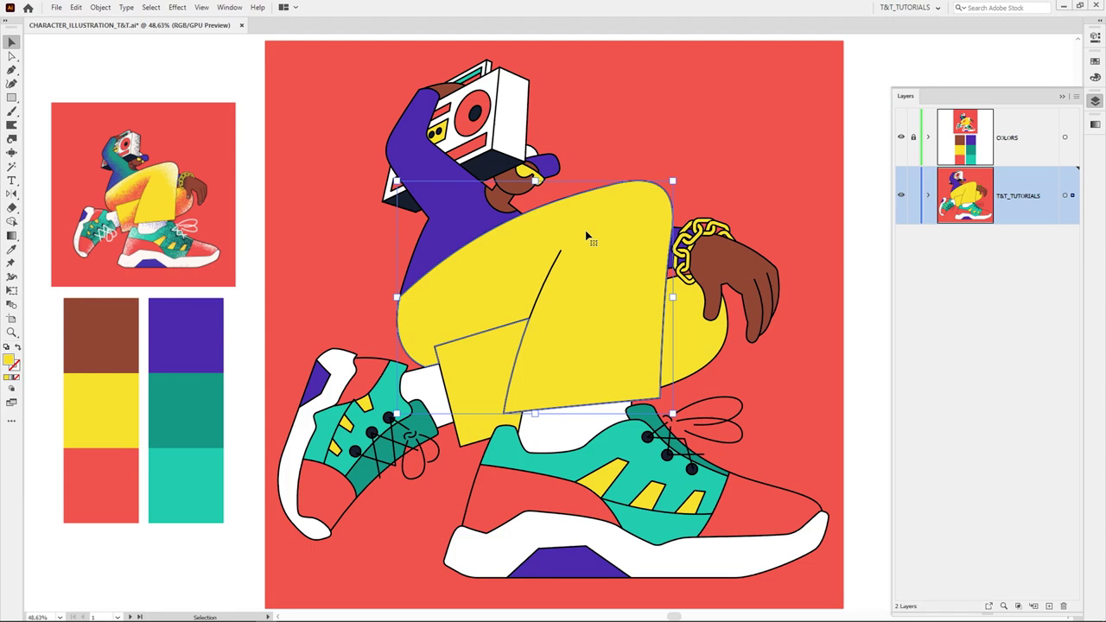
pyautogui.press('a')
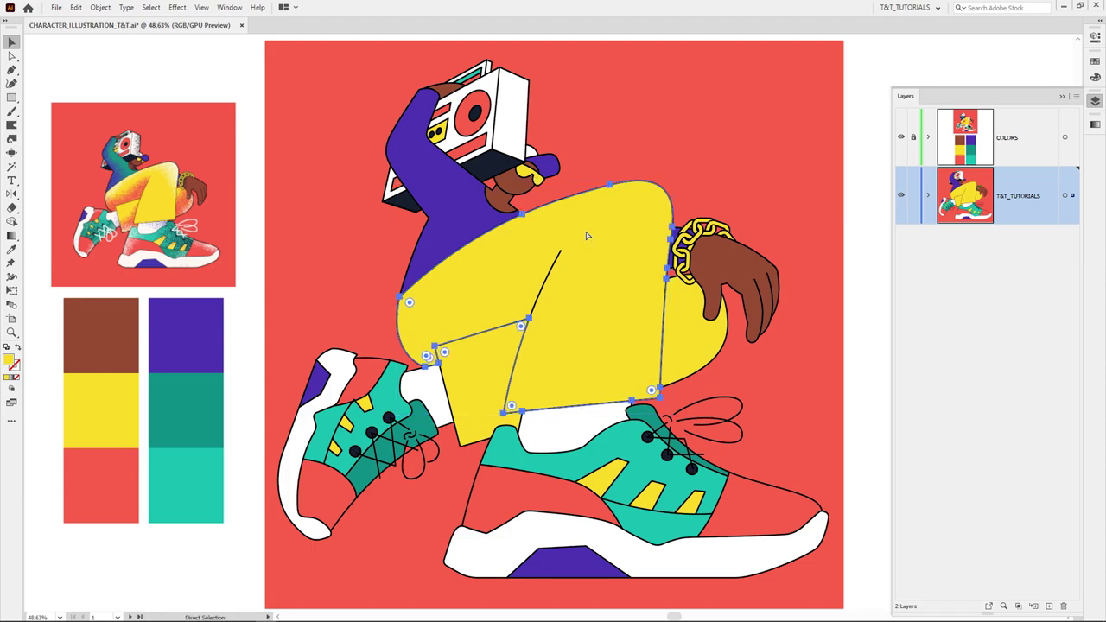
pyautogui.press('v')
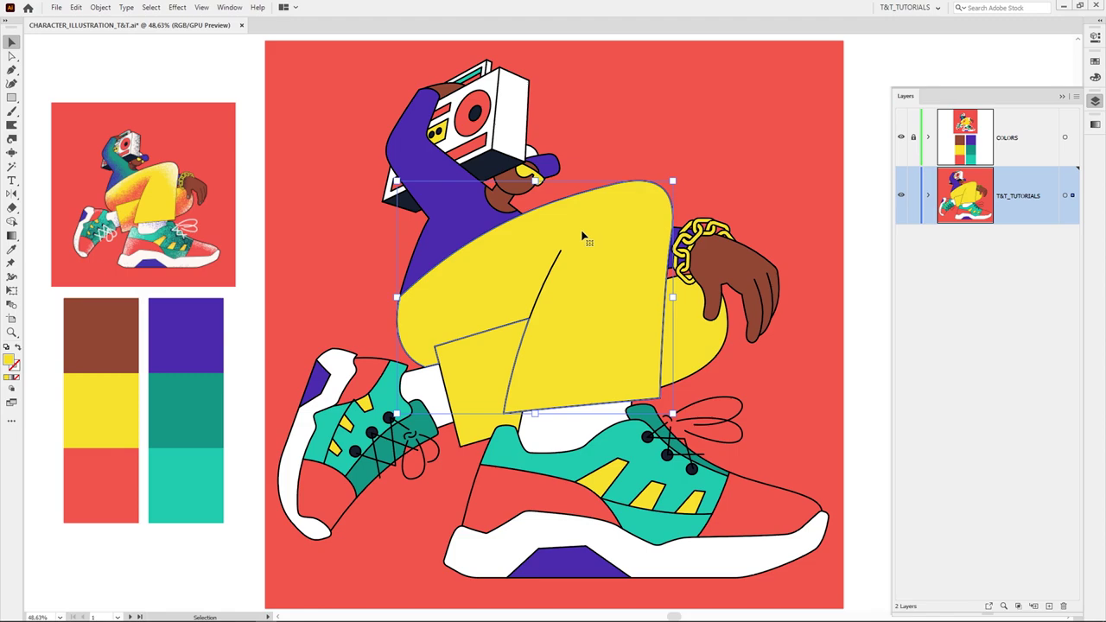
pyautogui.press('i')
pyautogui.click(105, 467)
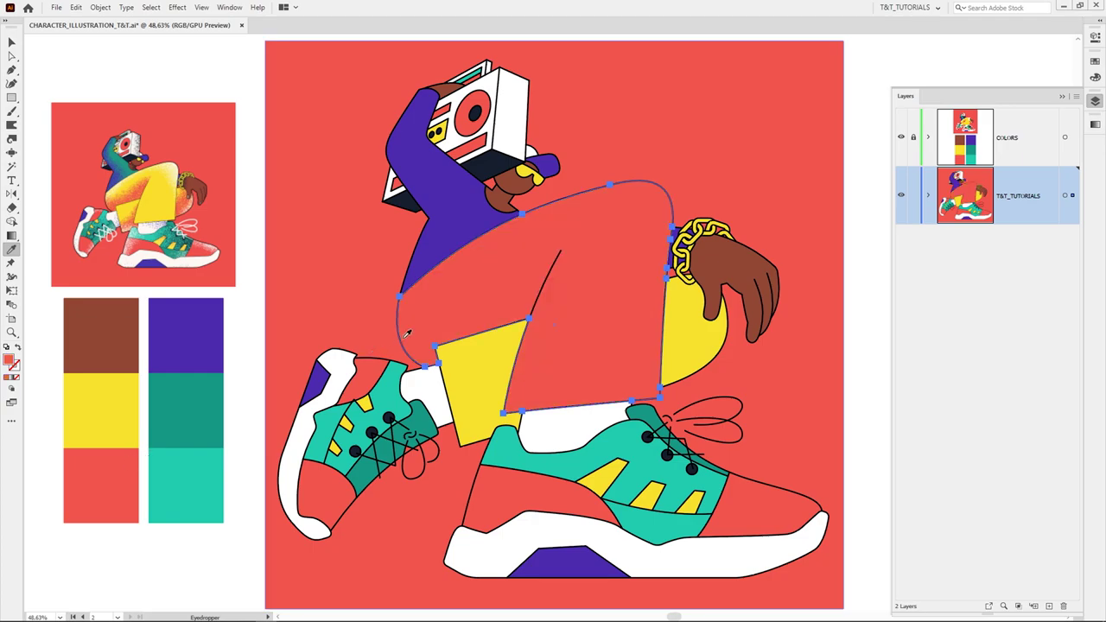
pyautogui.press('v')
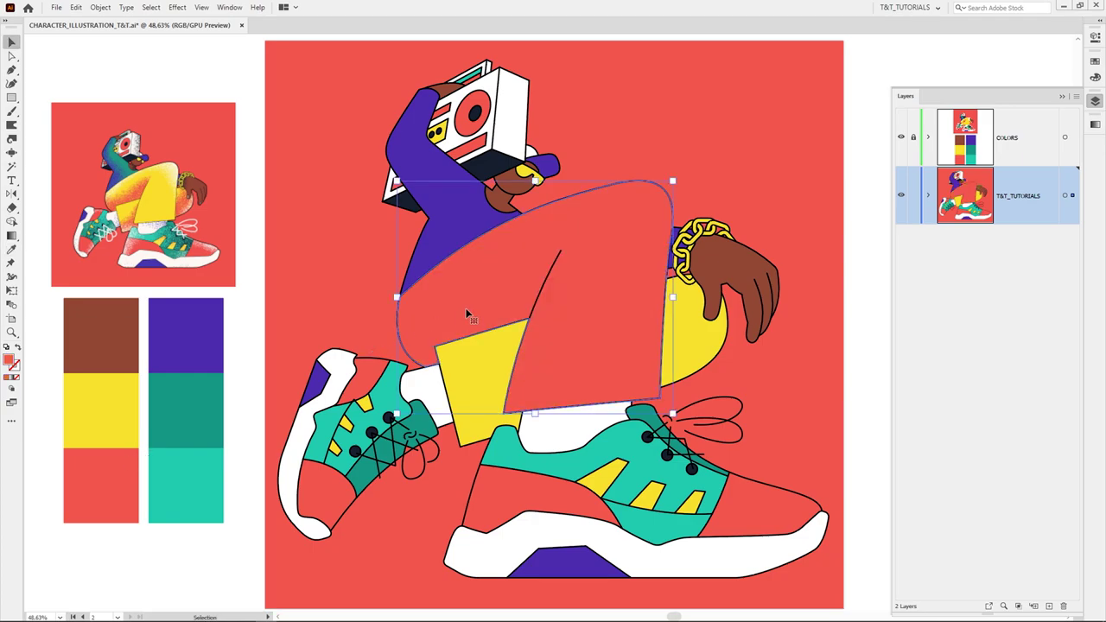
# Bring up the transparency settings for the red trouser copy and float them over the lower palette swatches
pyautogui.click(230, 8)
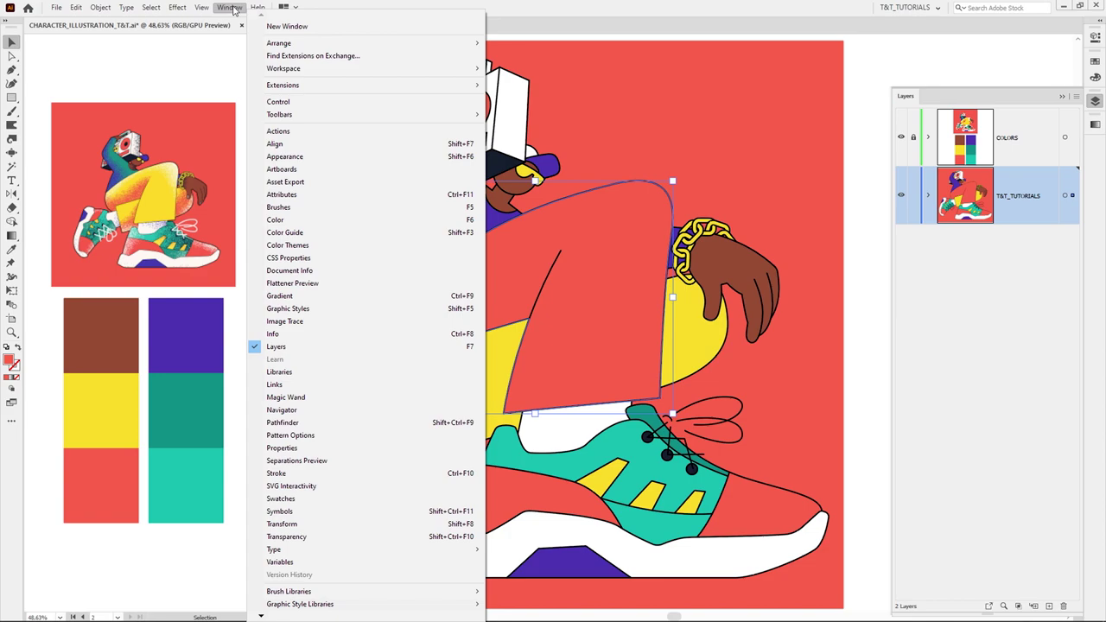
pyautogui.click(348, 537)
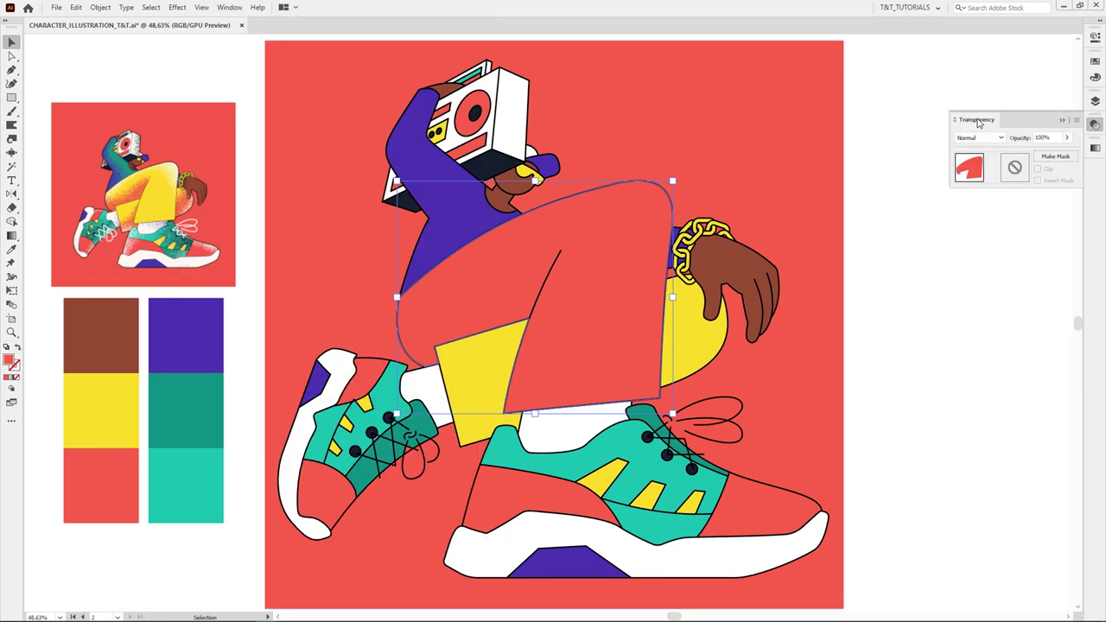
pyautogui.moveTo(979, 123); pyautogui.dragTo(125, 507)
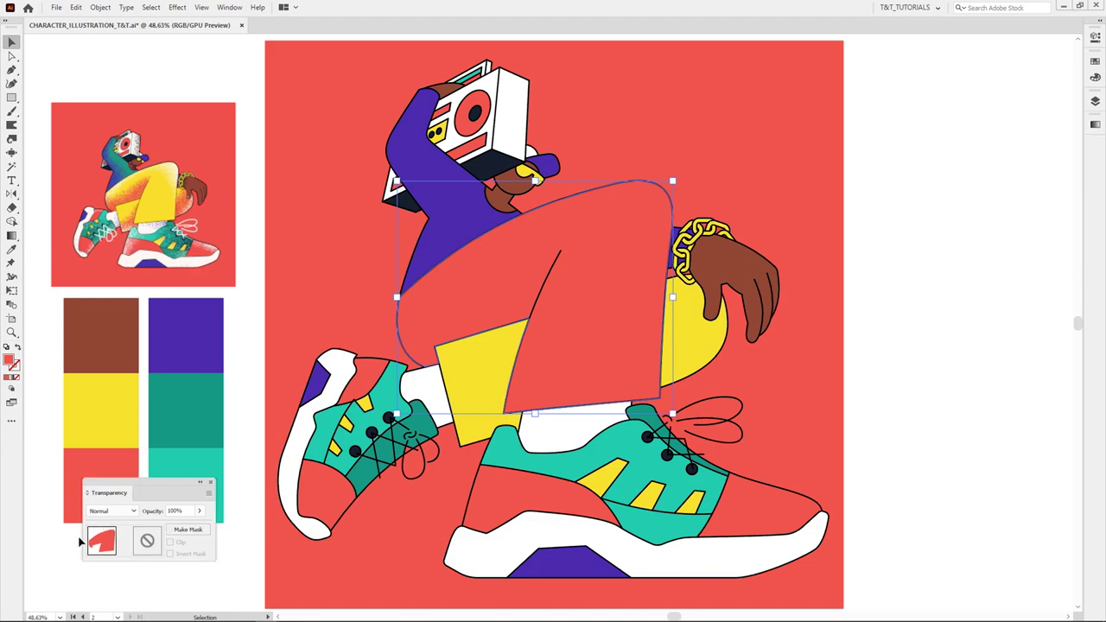
# Make a non-clipping opacity mask on the red trouser copy, open the mask for editing, and return to the artwork
pyautogui.click(196, 533)
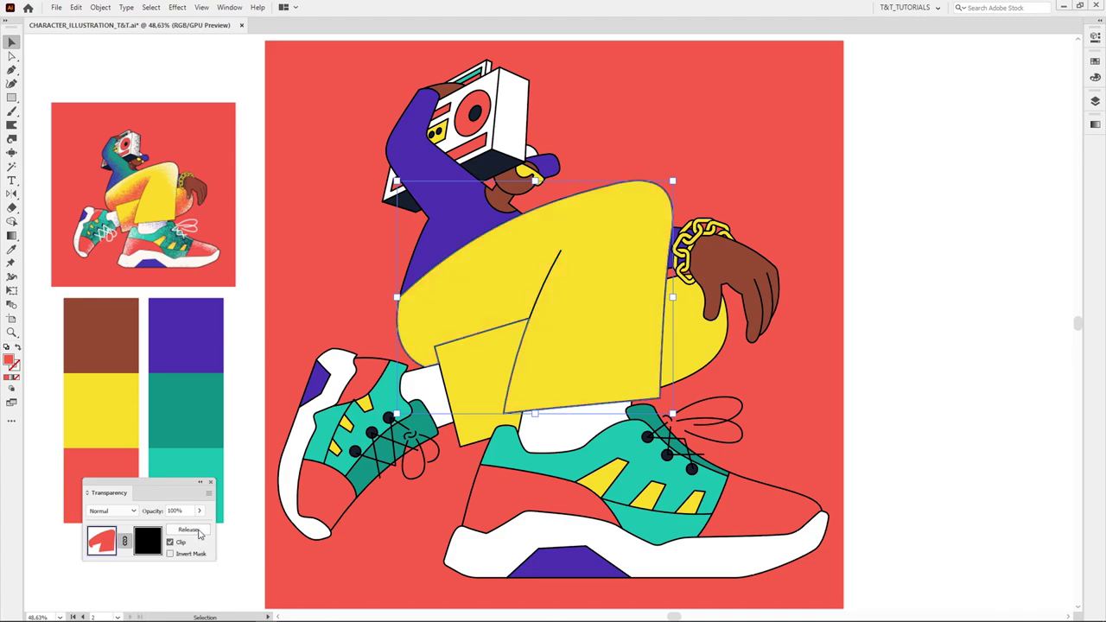
pyautogui.click(170, 542)
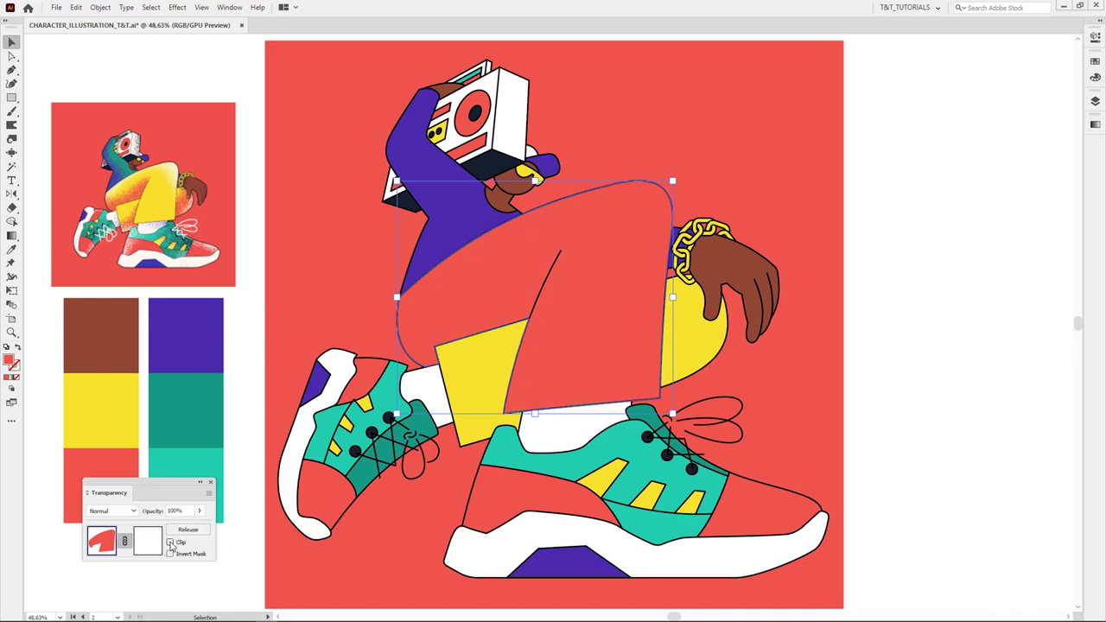
pyautogui.press('F7')
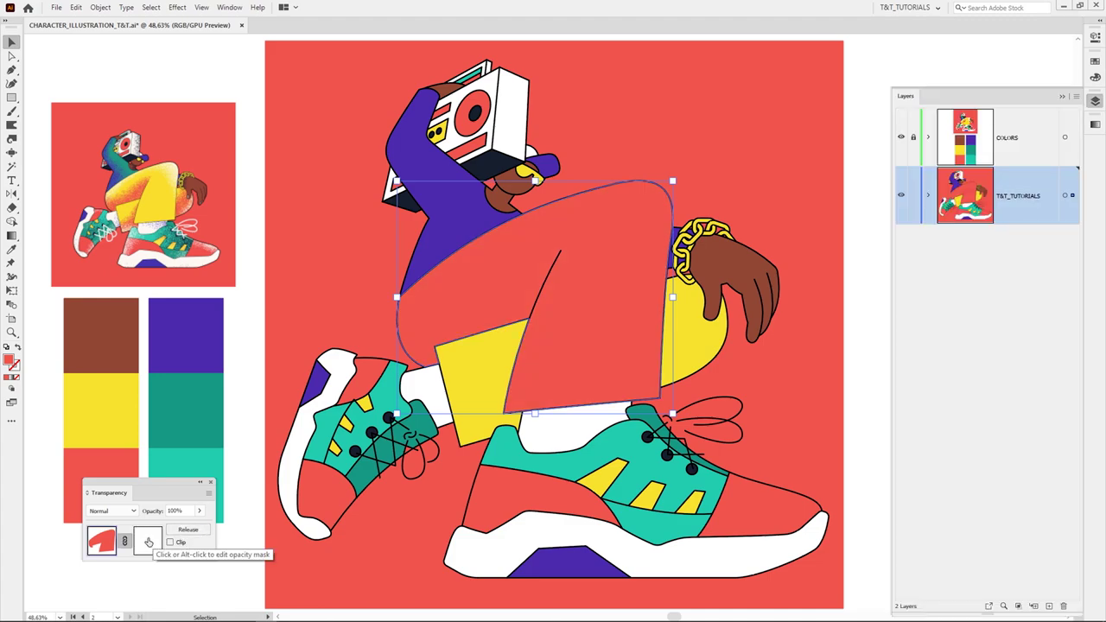
pyautogui.click(149, 542)
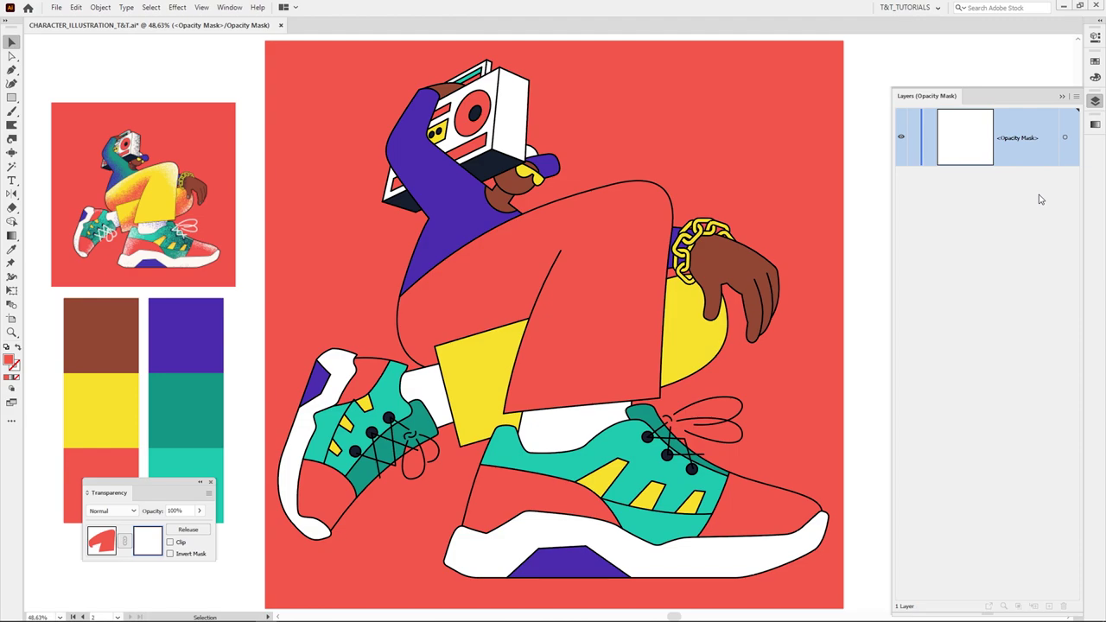
pyautogui.click(103, 542)
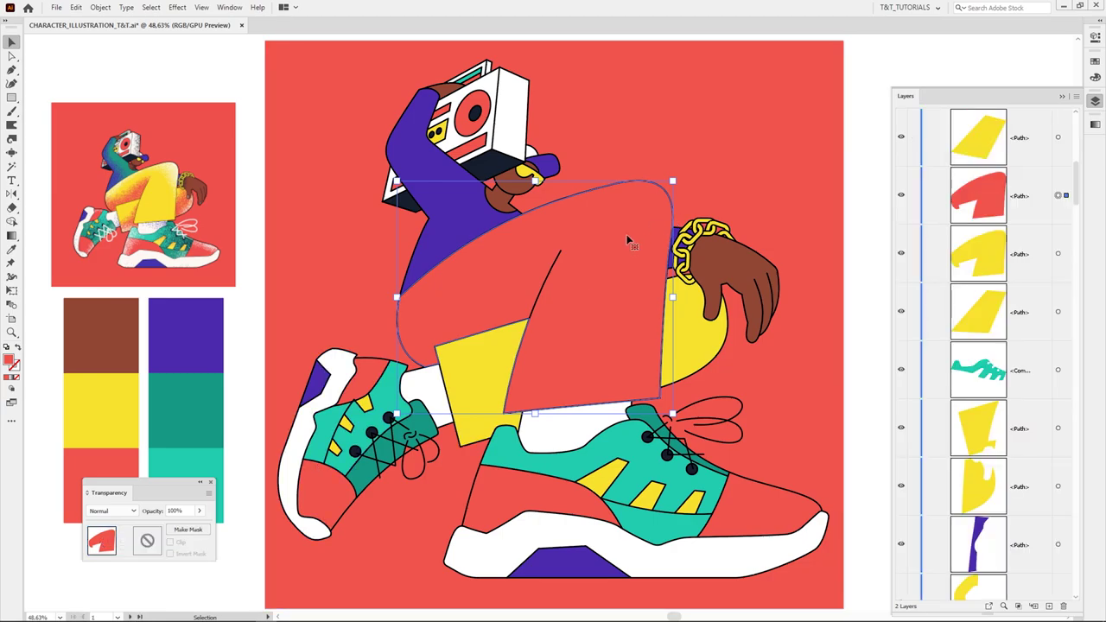
# Add an opacity mask to the red trouser copy, turn off Clip, and enter the mask for editing
pyautogui.click(189, 530)
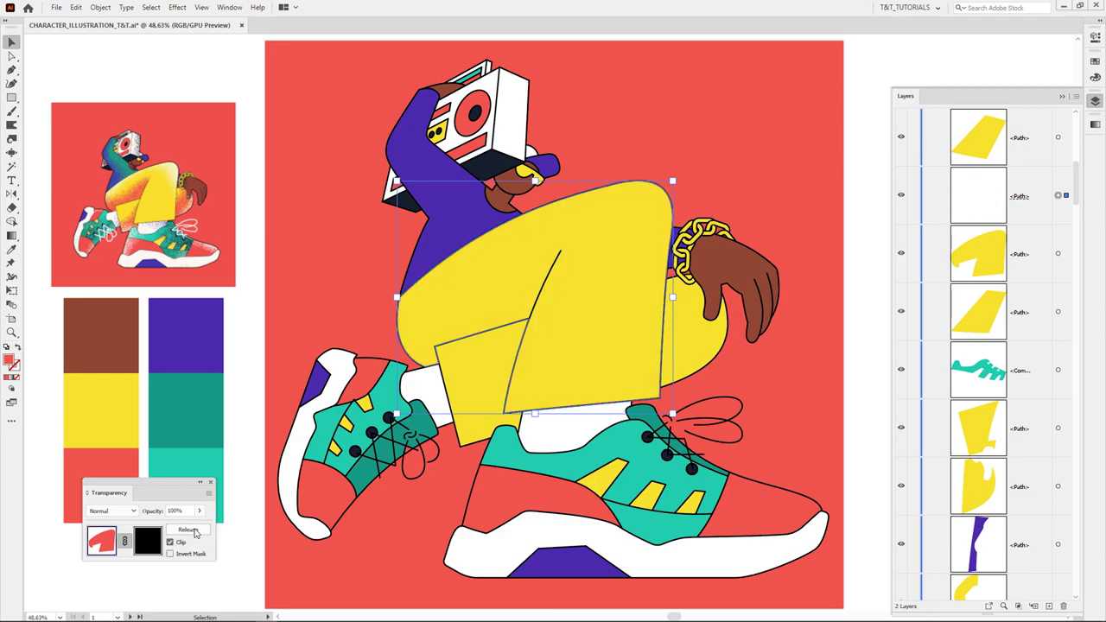
pyautogui.click(169, 542)
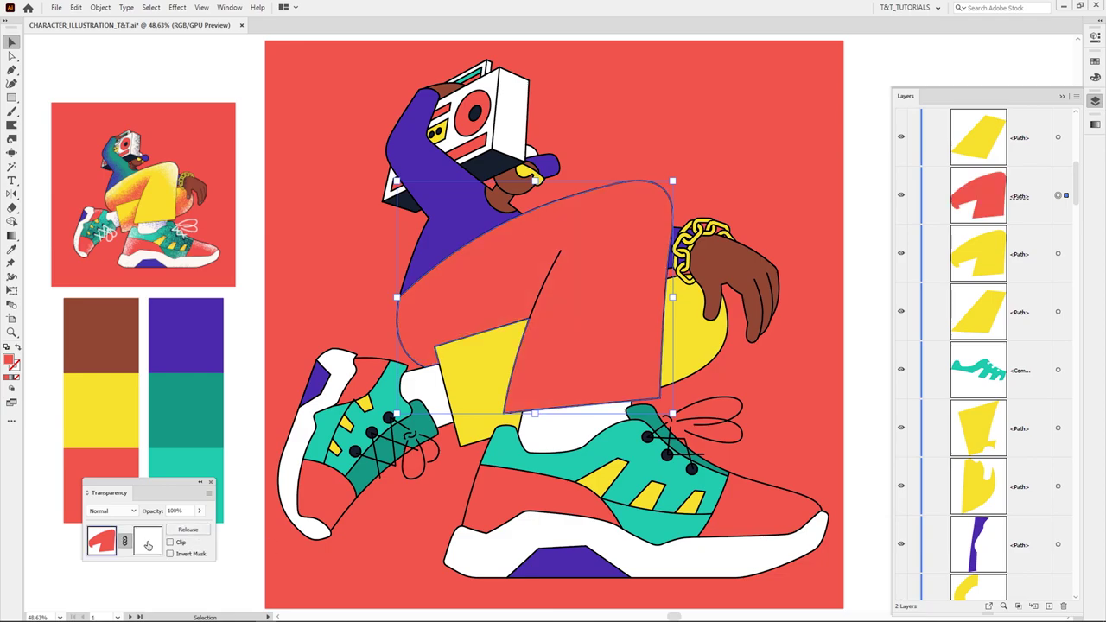
pyautogui.click(148, 542)
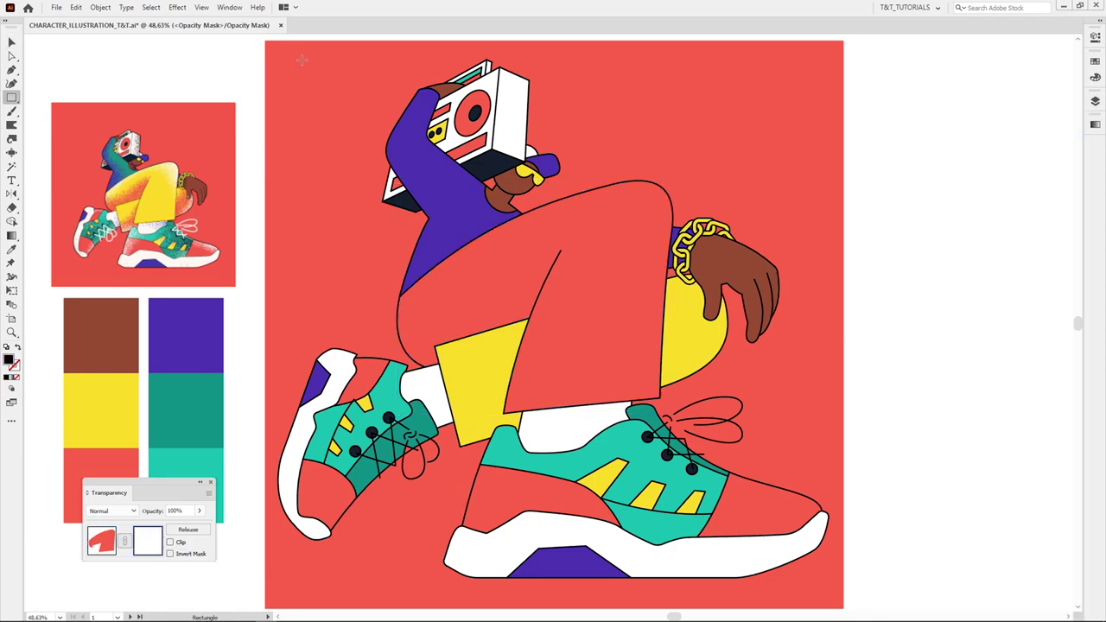
# Draw a black rectangle over the whole trouser area inside the opacity mask and give it a freeform gradient
pyautogui.moveTo(302, 59); pyautogui.dragTo(794, 512)
pyautogui.click(1095, 125)
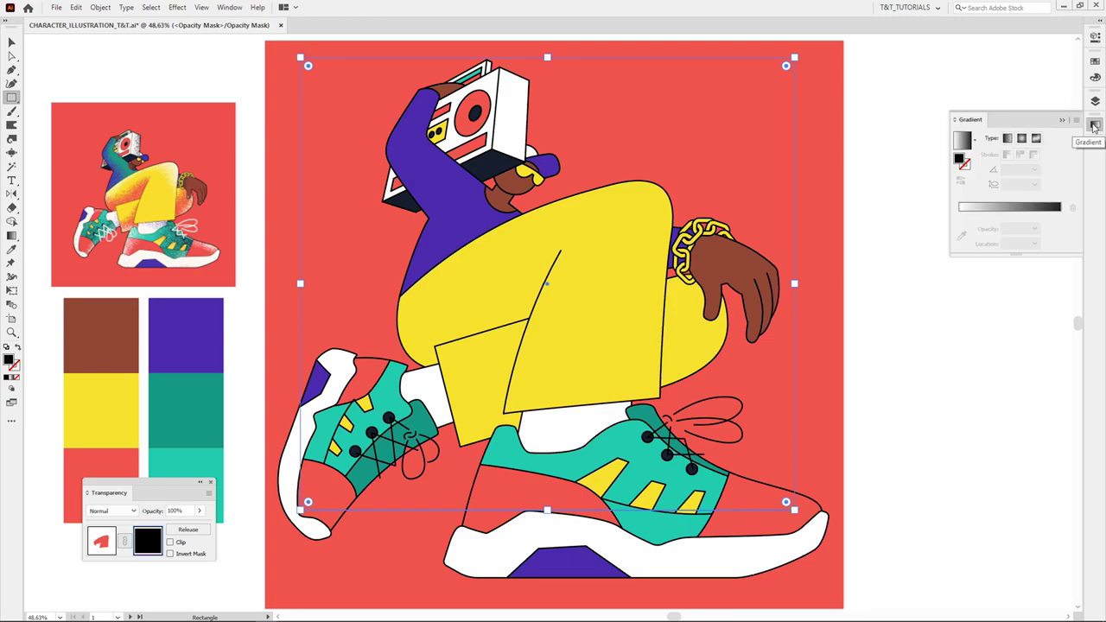
pyautogui.moveTo(967, 123); pyautogui.dragTo(876, 427)
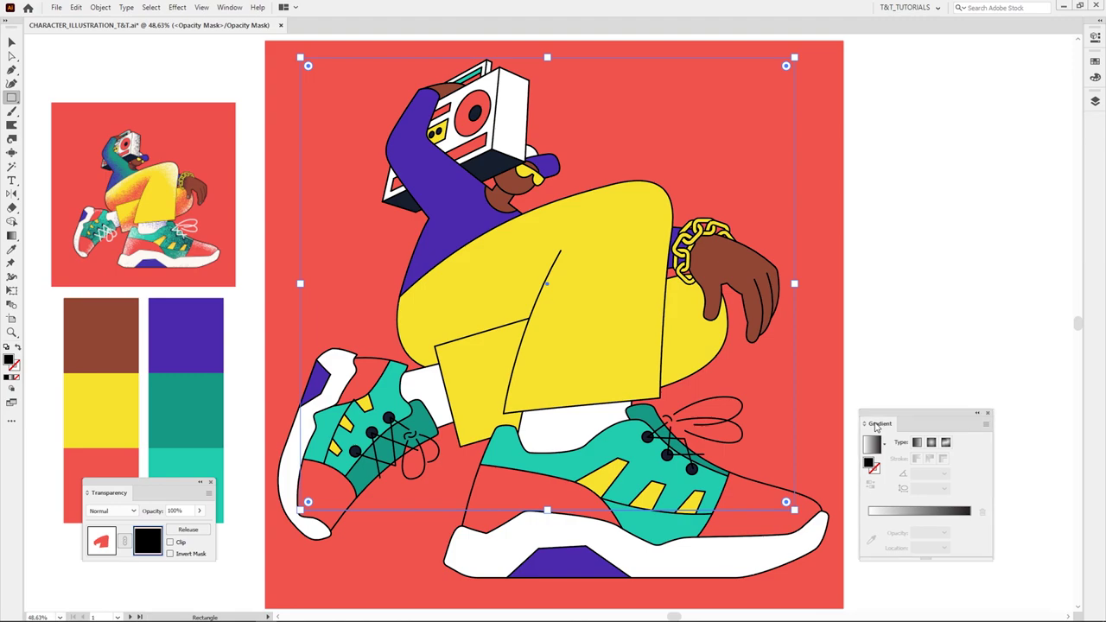
pyautogui.press('v')
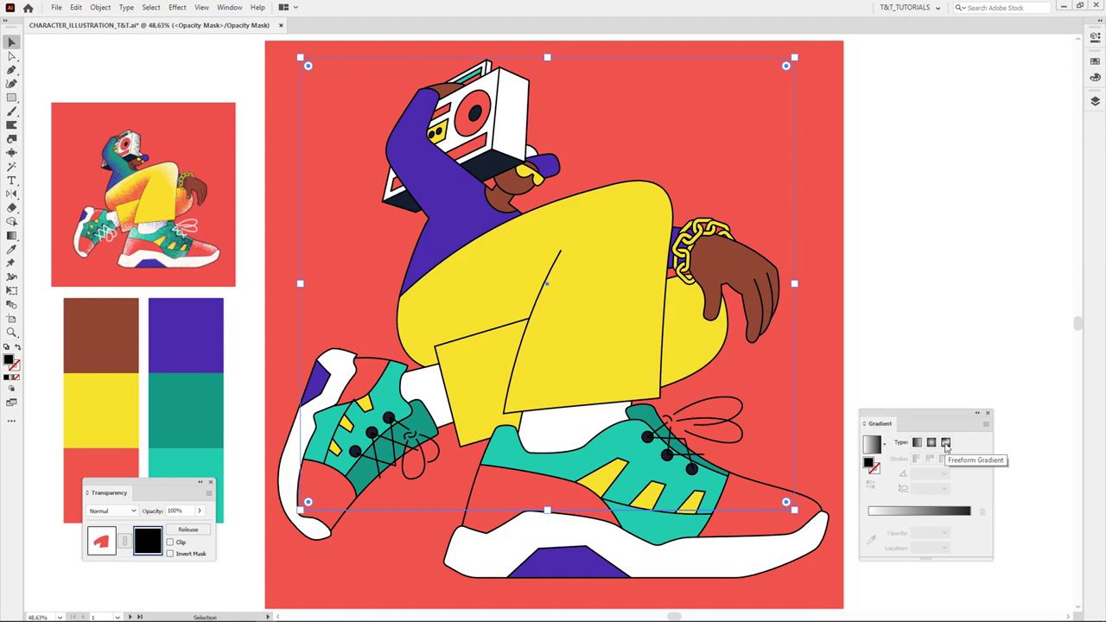
pyautogui.click(945, 444)
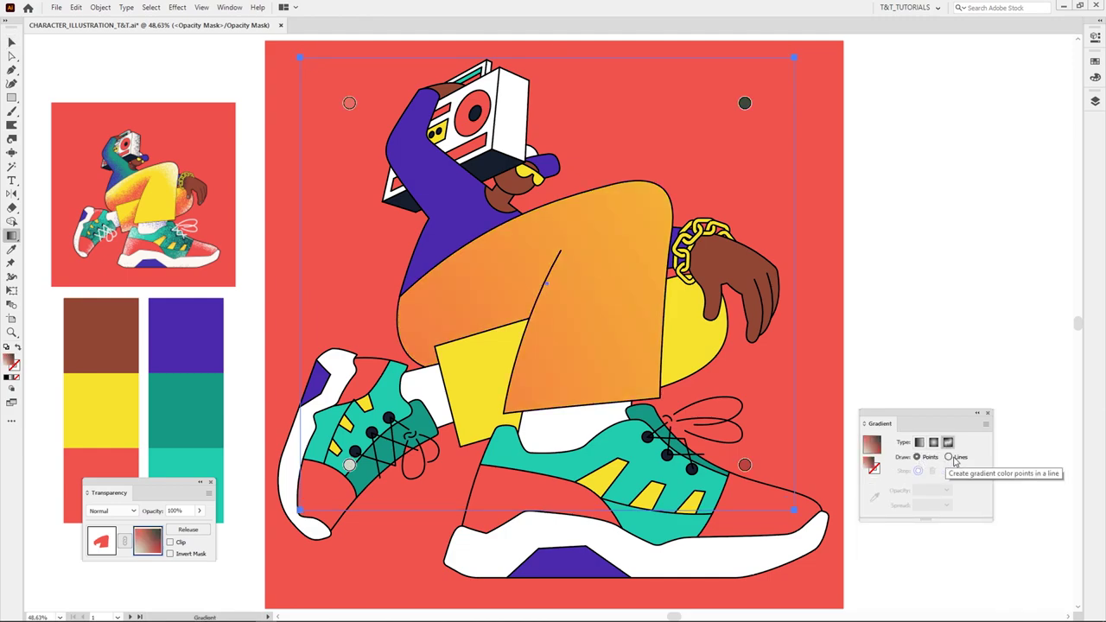
# Delete the two upper gradient points and the lower-right one, leaving a single point in the freeform gradient
pyautogui.click(349, 102)
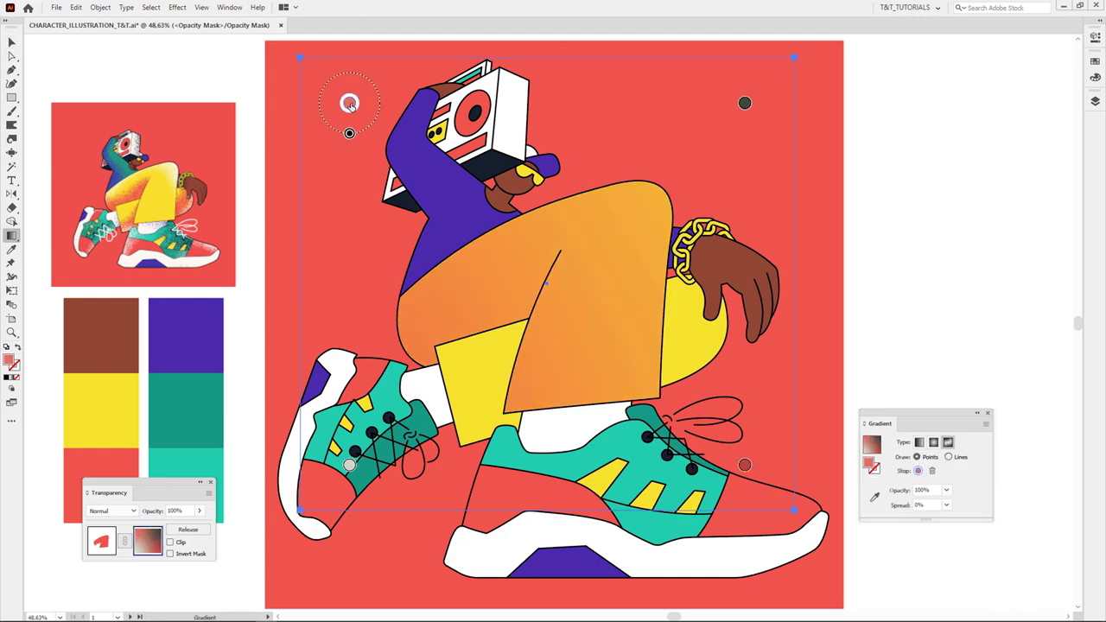
pyautogui.click(745, 104)
pyautogui.keyDown('shift'); pyautogui.click(746, 103); pyautogui.keyUp('shift')
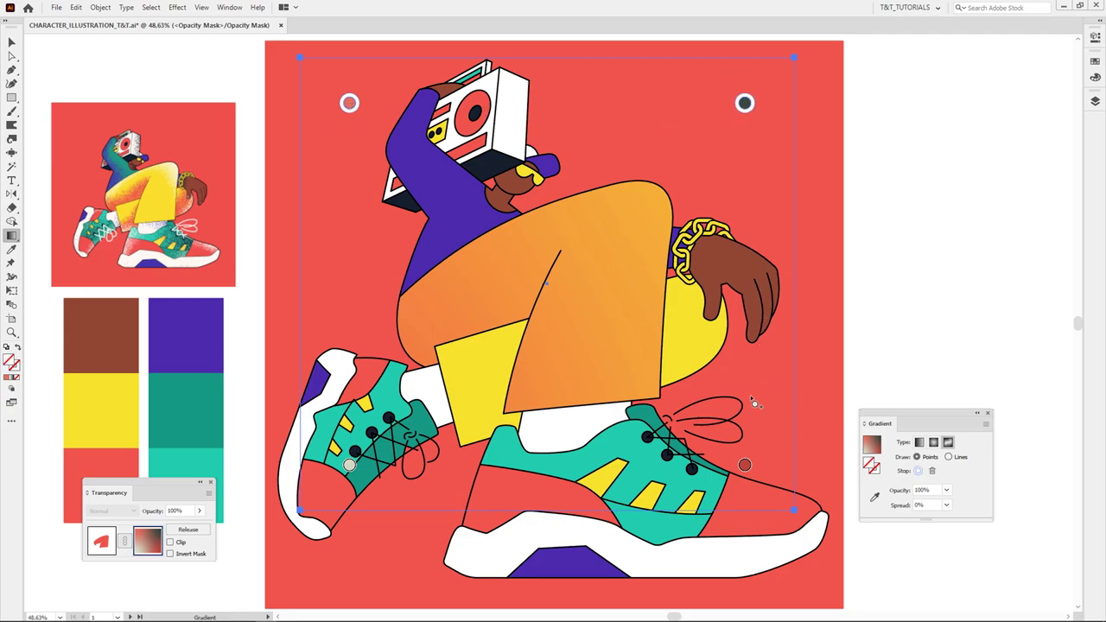
pyautogui.keyDown('shift'); pyautogui.click(745, 465); pyautogui.keyUp('shift')
pyautogui.click(745, 465)
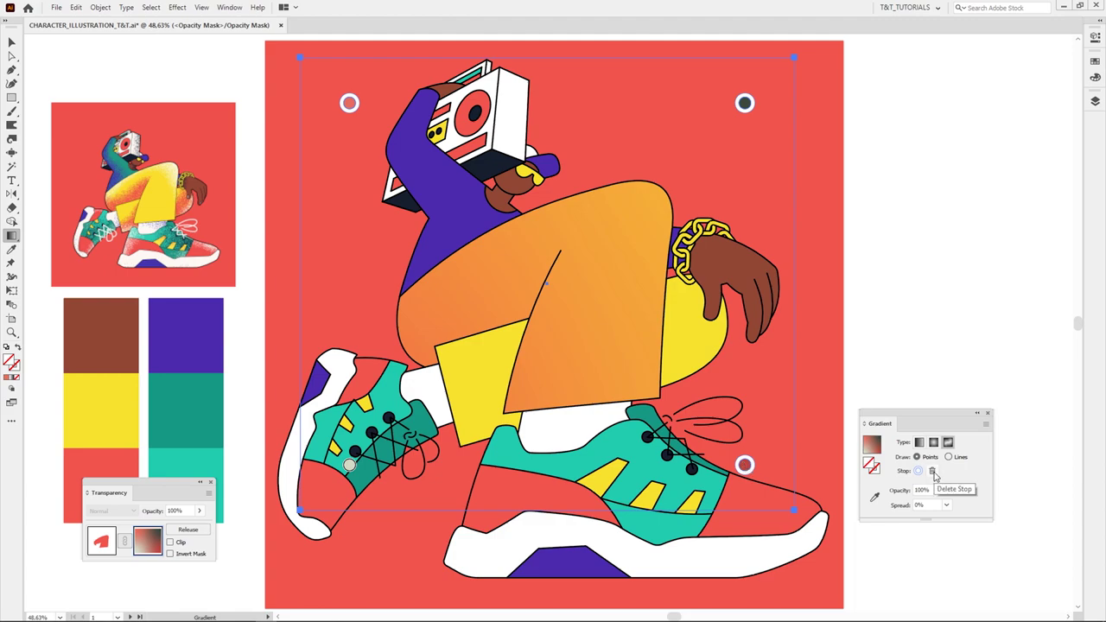
pyautogui.click(932, 471)
# Move the remaining gradient point onto the middle of the front trouser leg and colour it white
pyautogui.moveTo(350, 465); pyautogui.dragTo(587, 308)
pyautogui.doubleClick(587, 308)
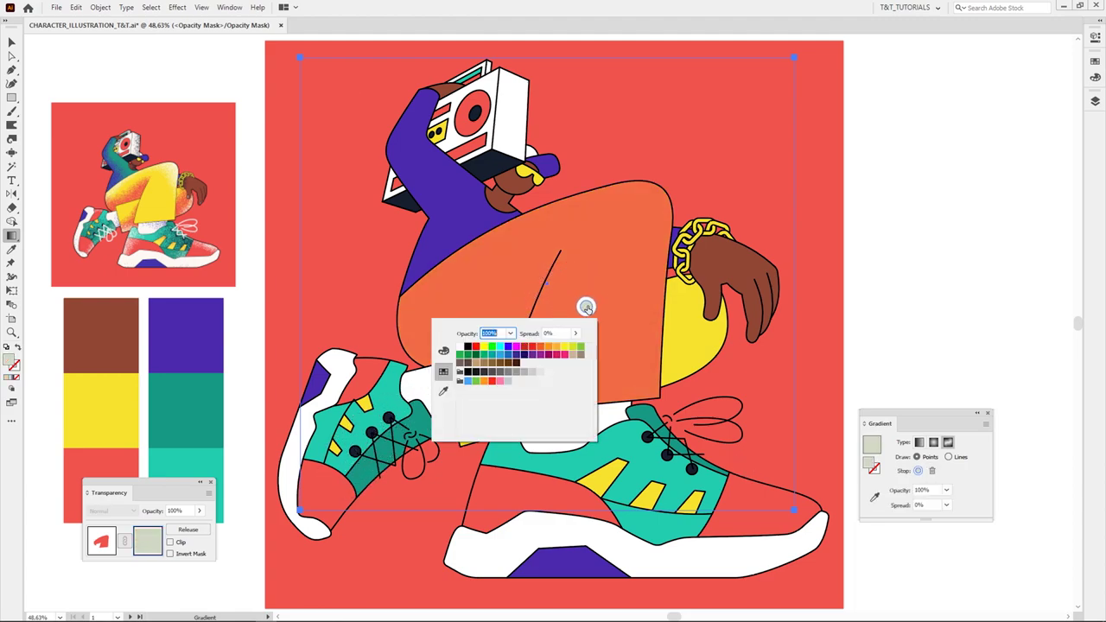
pyautogui.click(443, 350)
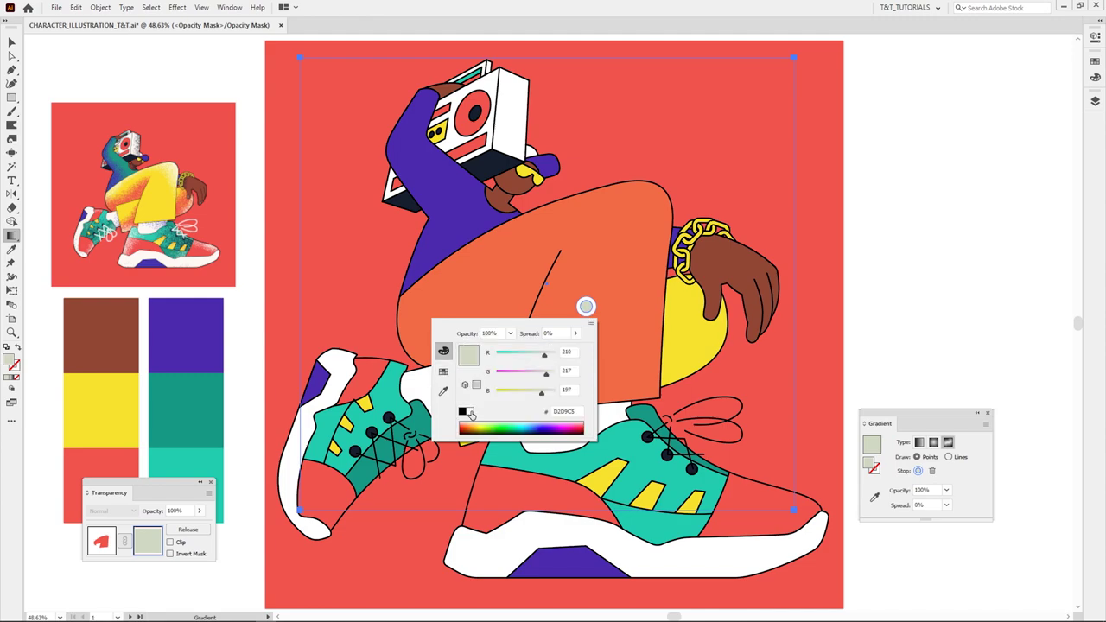
pyautogui.click(471, 413)
# Move the white point to the rear cuff's upper-left corner, add two points up to the crease's top end, and switch to drawing Lines
pyautogui.moveTo(587, 307); pyautogui.dragTo(436, 350)
pyautogui.click(504, 302)
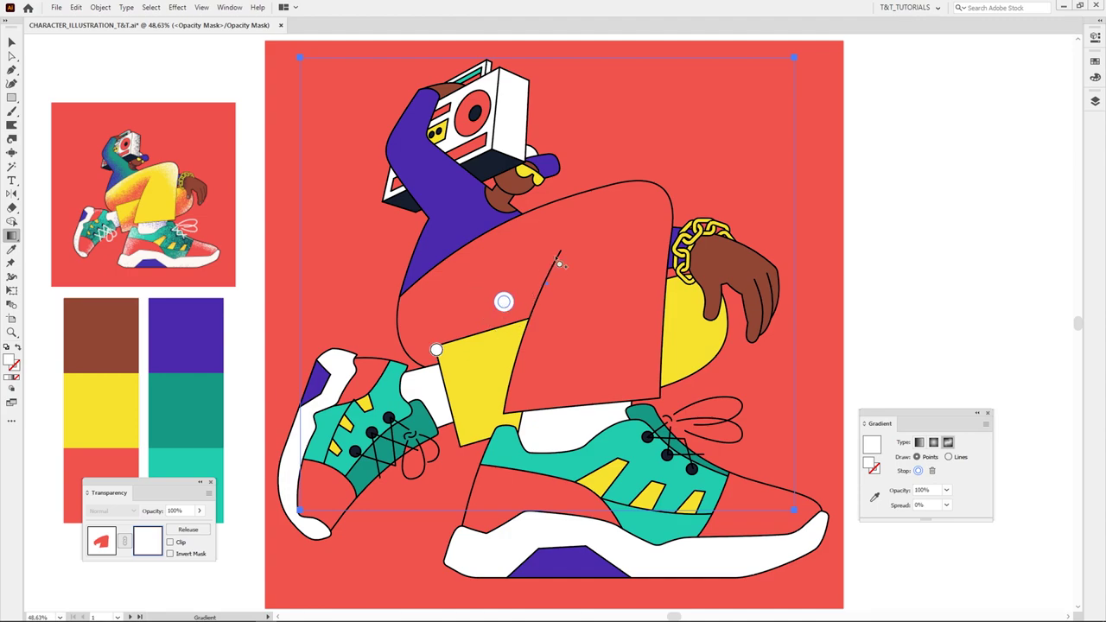
pyautogui.click(563, 238)
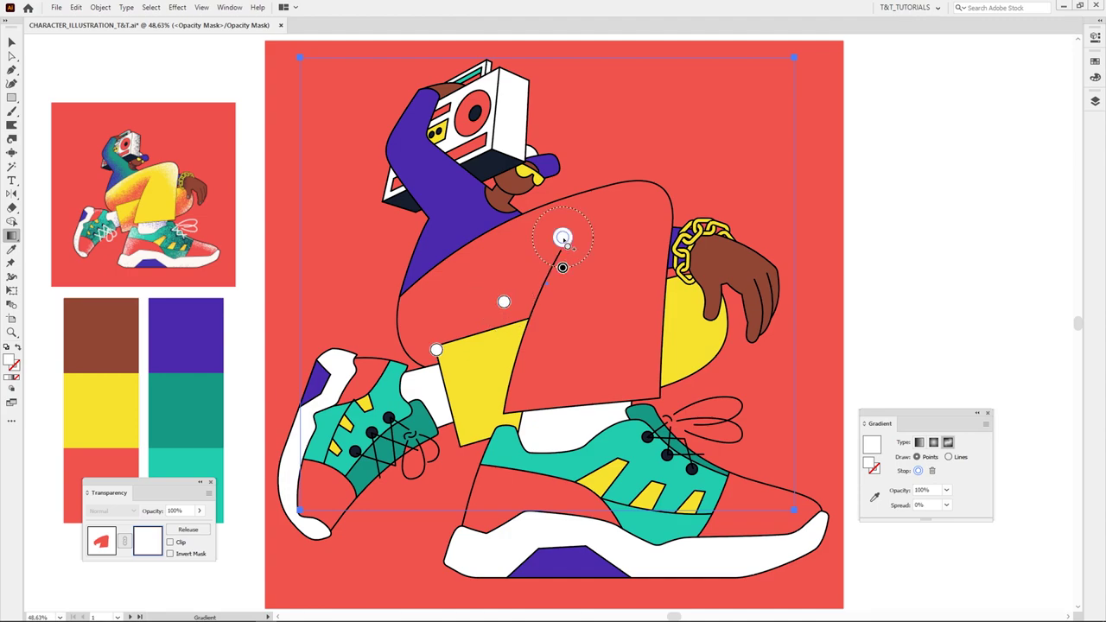
pyautogui.click(504, 302)
pyautogui.click(949, 457)
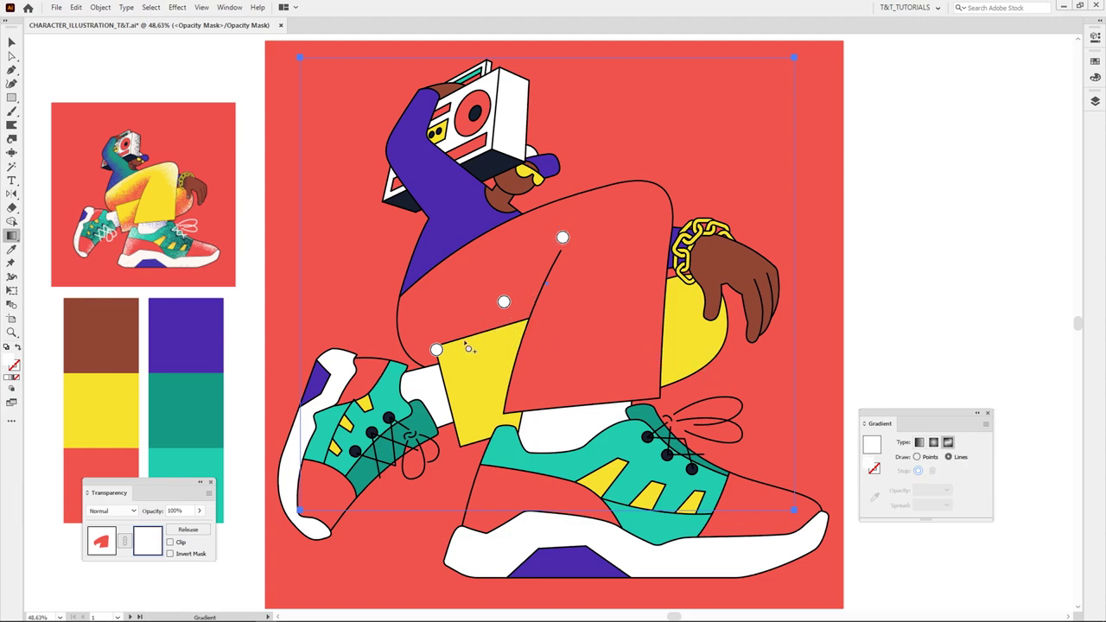
# Join the three white gradient points into one line up to the crease's top end and return to drawing Points
pyautogui.click(437, 350)
pyautogui.click(504, 301)
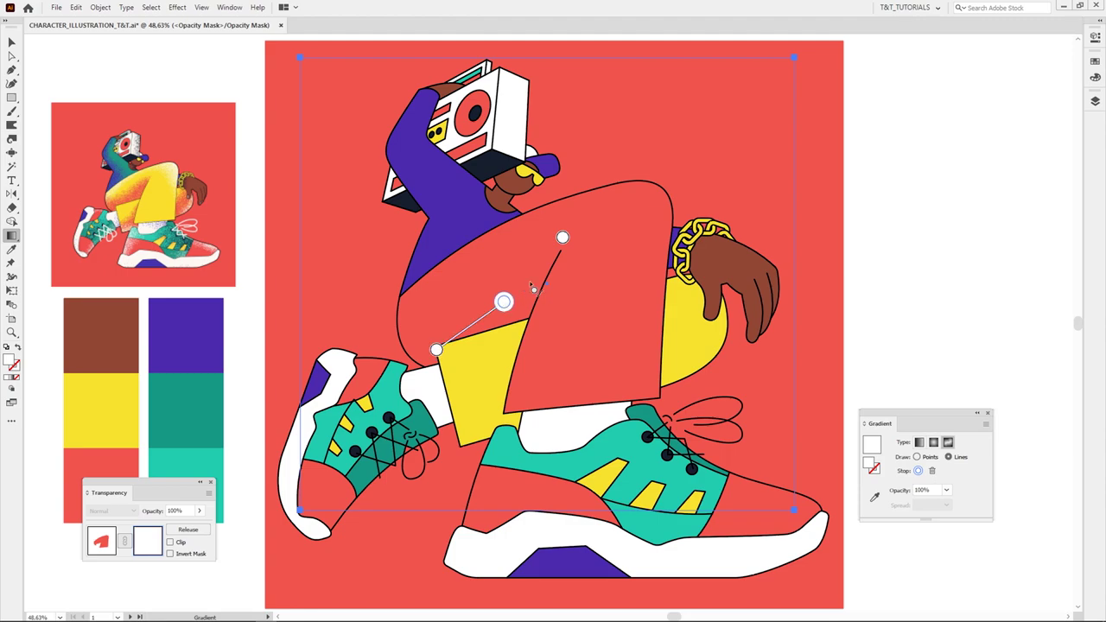
pyautogui.click(562, 240)
pyautogui.click(917, 458)
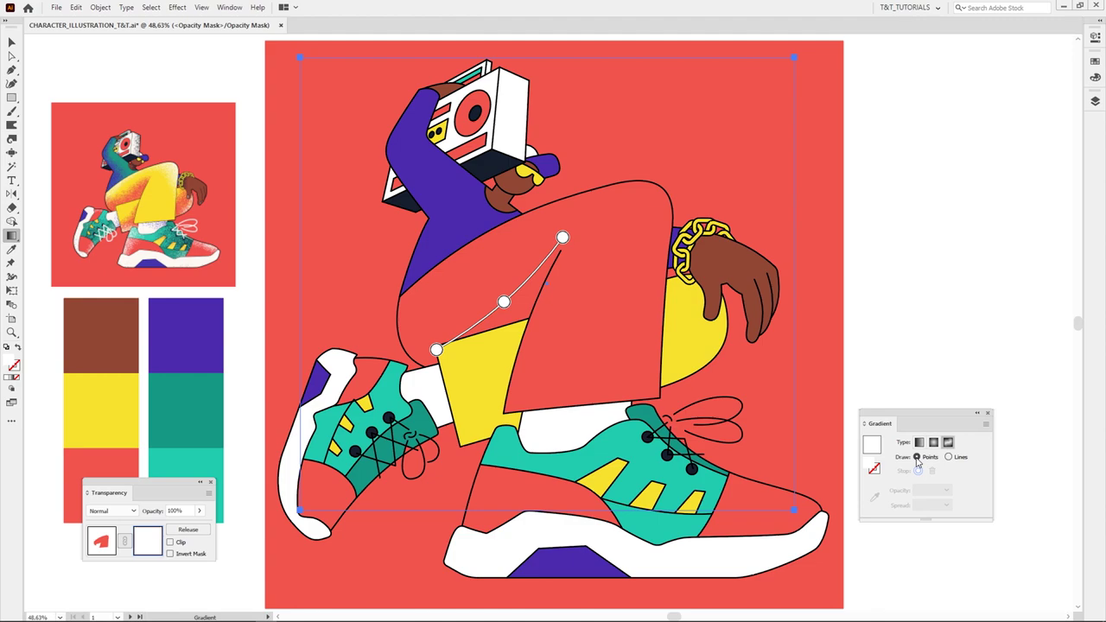
# Add two white points and reshape the gradient line from the trouser seat under the thigh, along the rear cuff and up the crease
pyautogui.moveTo(436, 349); pyautogui.dragTo(390, 312)
pyautogui.moveTo(505, 302); pyautogui.dragTo(492, 329)
pyautogui.click(535, 286)
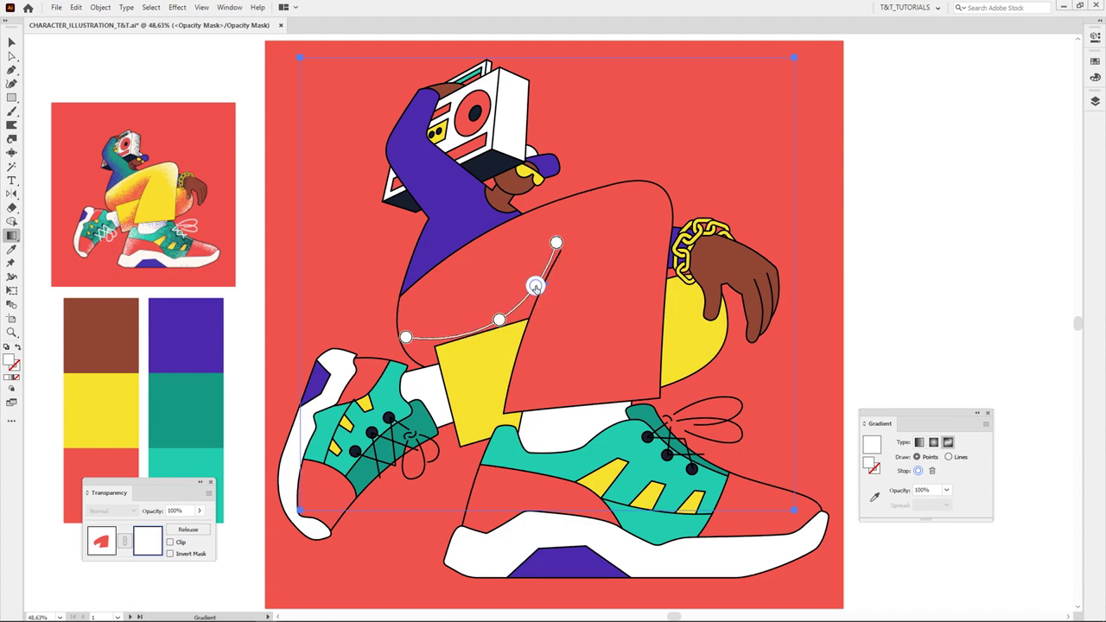
pyautogui.moveTo(451, 330); pyautogui.dragTo(436, 299)
pyautogui.moveTo(499, 321); pyautogui.dragTo(487, 251)
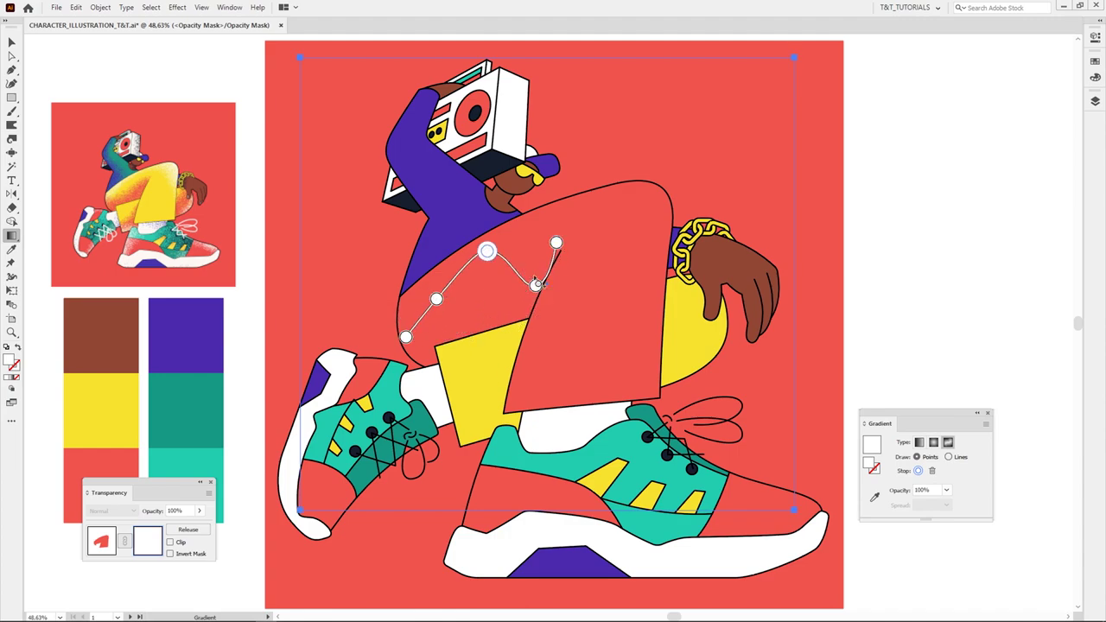
pyautogui.moveTo(537, 286); pyautogui.dragTo(495, 327)
pyautogui.moveTo(487, 252); pyautogui.dragTo(509, 240)
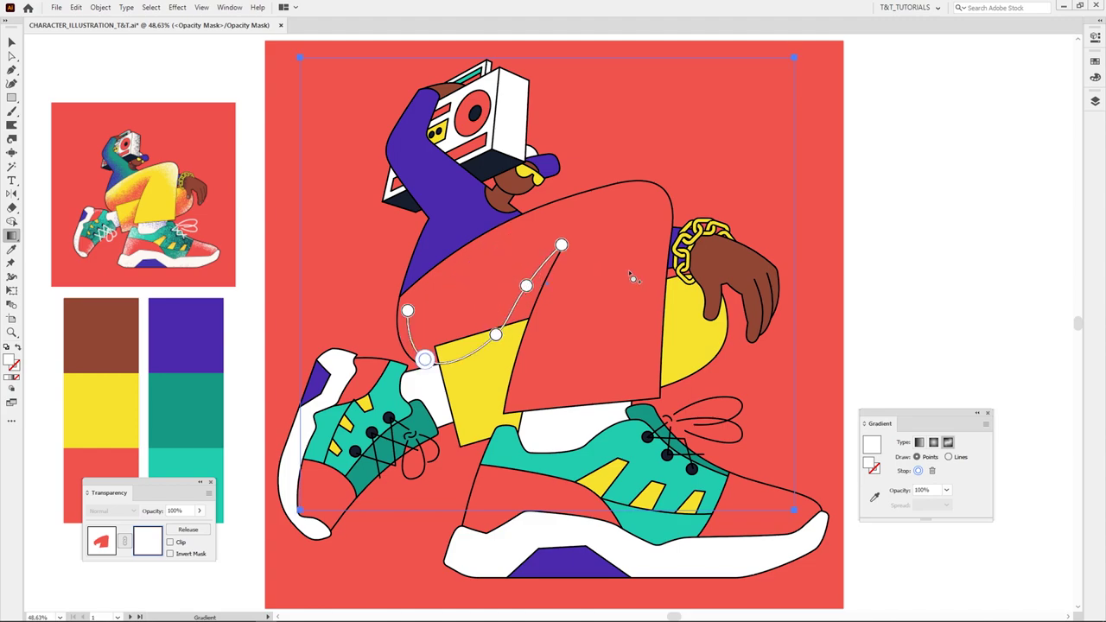
# Add a black gradient point on the front trouser leg and move it closer to the crease
pyautogui.click(629, 271)
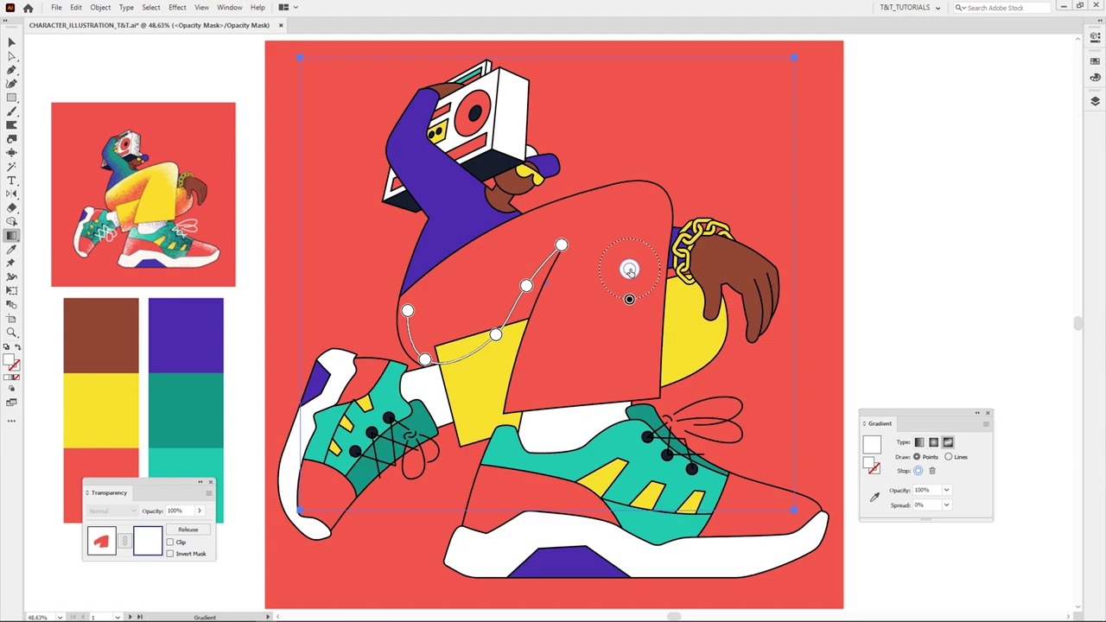
pyautogui.doubleClick(629, 270)
pyautogui.click(506, 375)
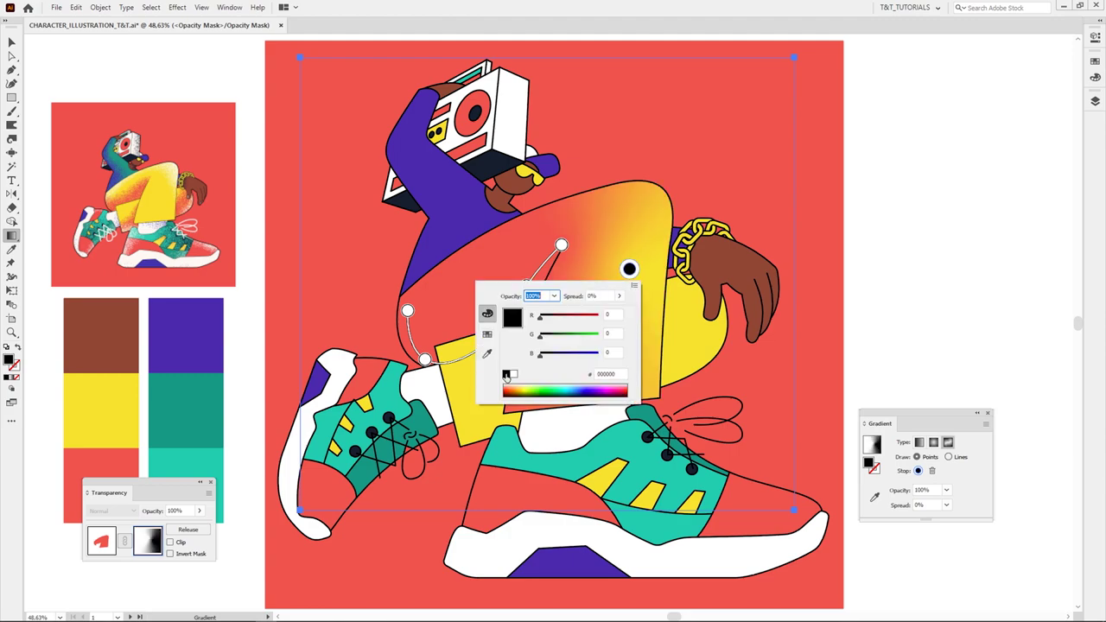
pyautogui.click(610, 334)
pyautogui.moveTo(629, 270); pyautogui.dragTo(601, 285)
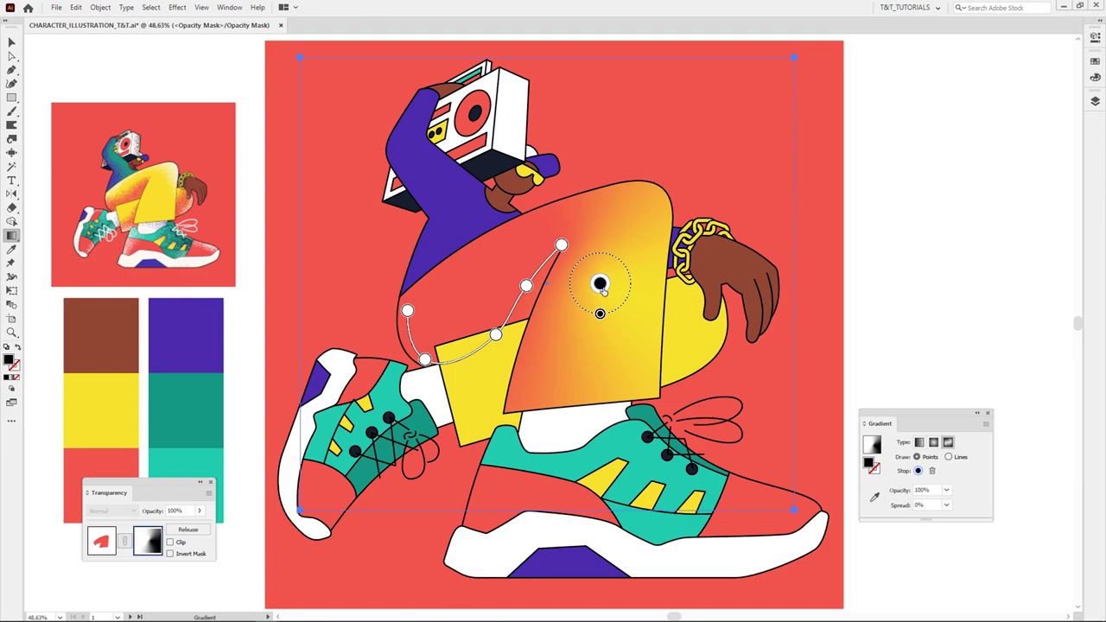
# Apply a Grain texture effect to the mask rectangle with intensity 73, contrast 29 and grain type Stippled
pyautogui.click(177, 7)
pyautogui.moveTo(184, 258)
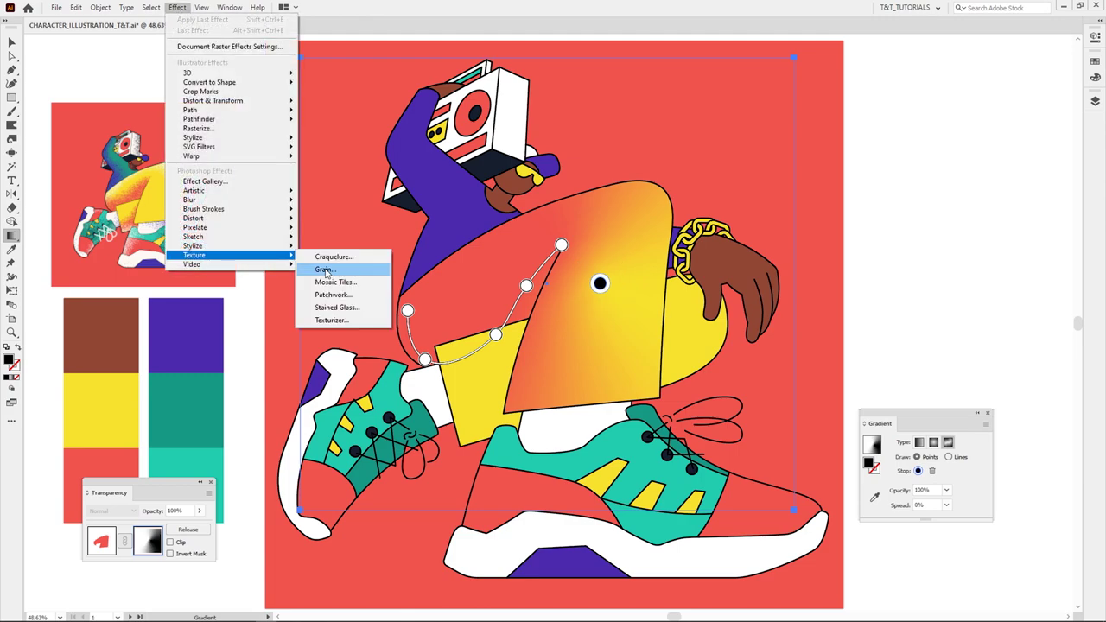
pyautogui.click(324, 270)
pyautogui.click(1037, 141)
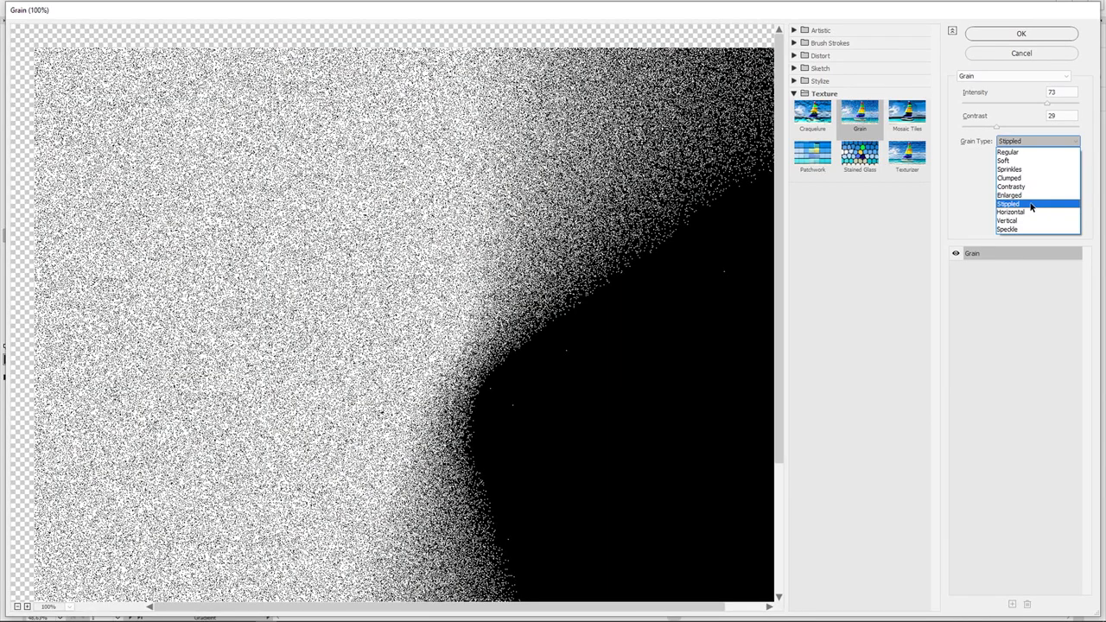
pyautogui.click(1019, 205)
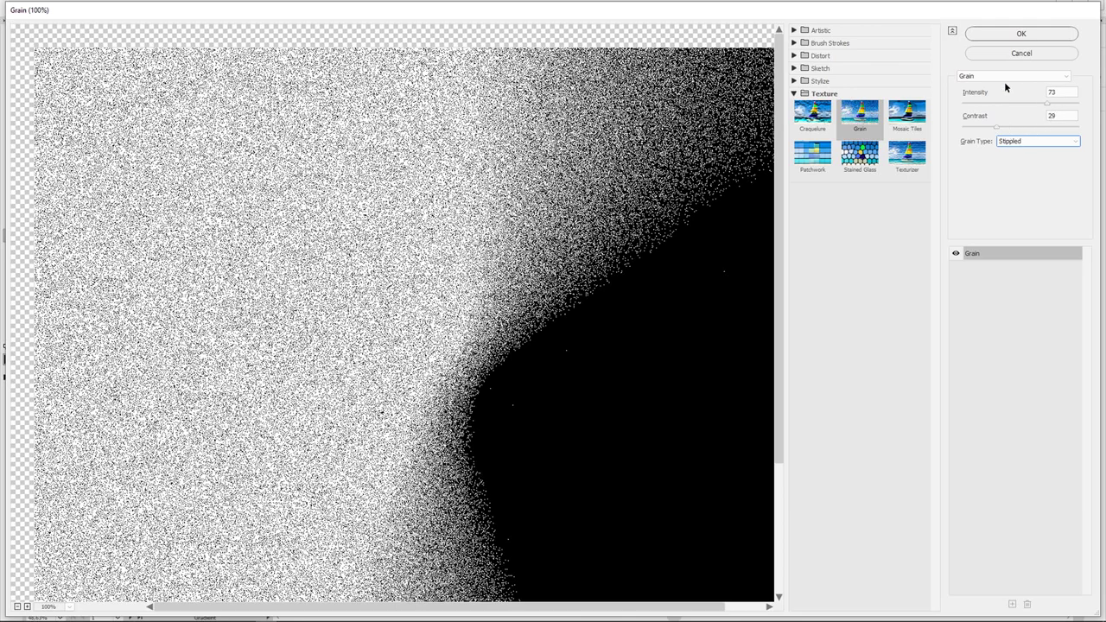
pyautogui.click(1023, 35)
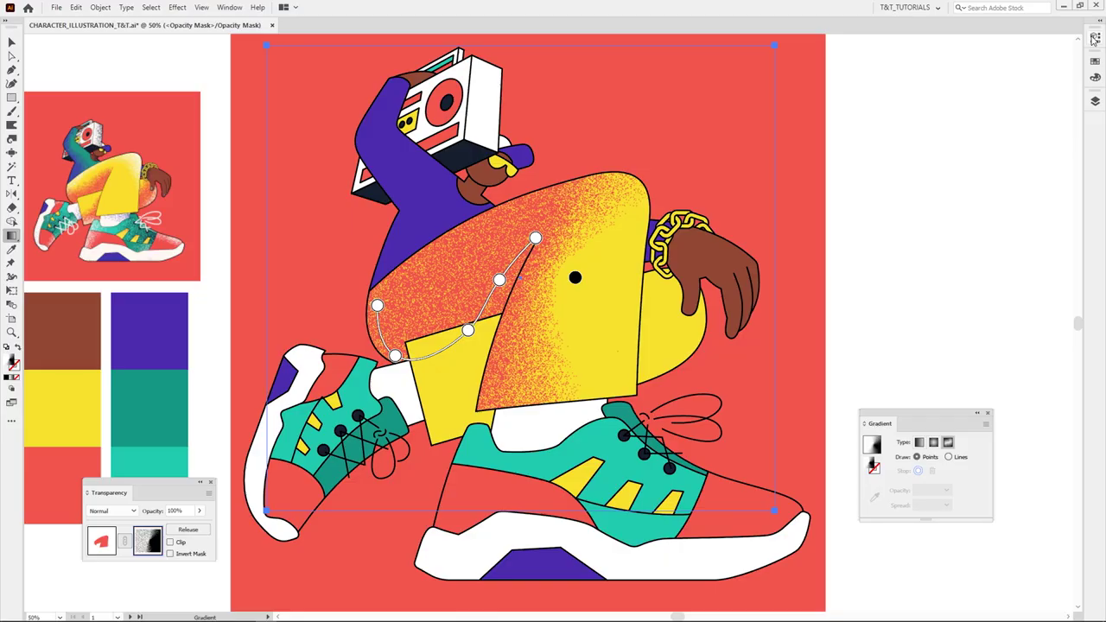
# Reopen the mask rectangle's Grain effect to review its settings, accept them and deselect the rectangle
pyautogui.click(1095, 39)
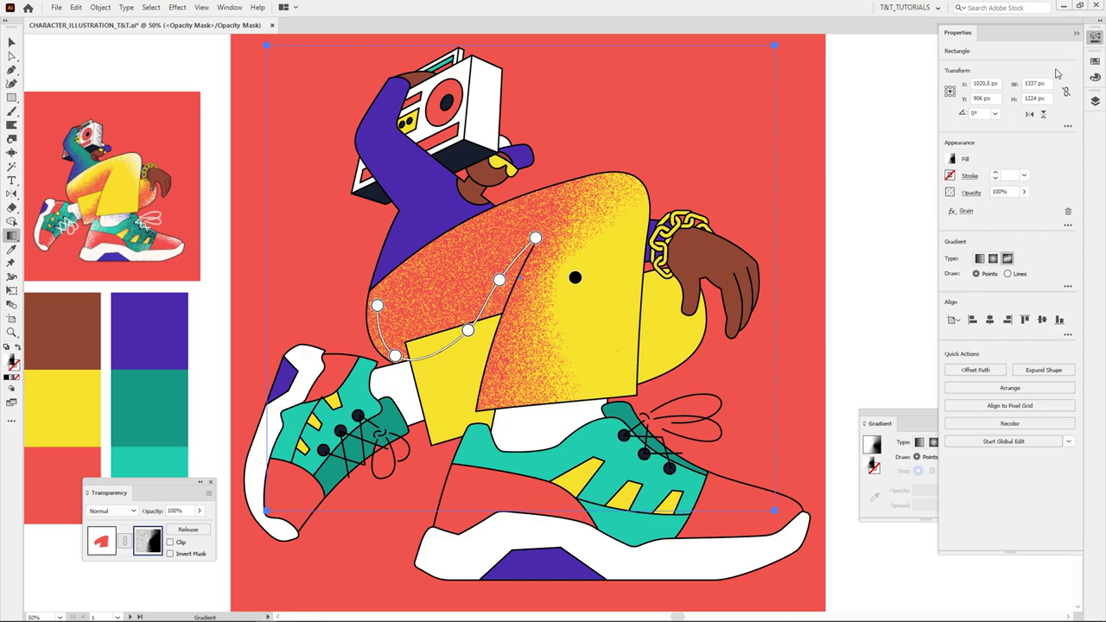
pyautogui.click(965, 212)
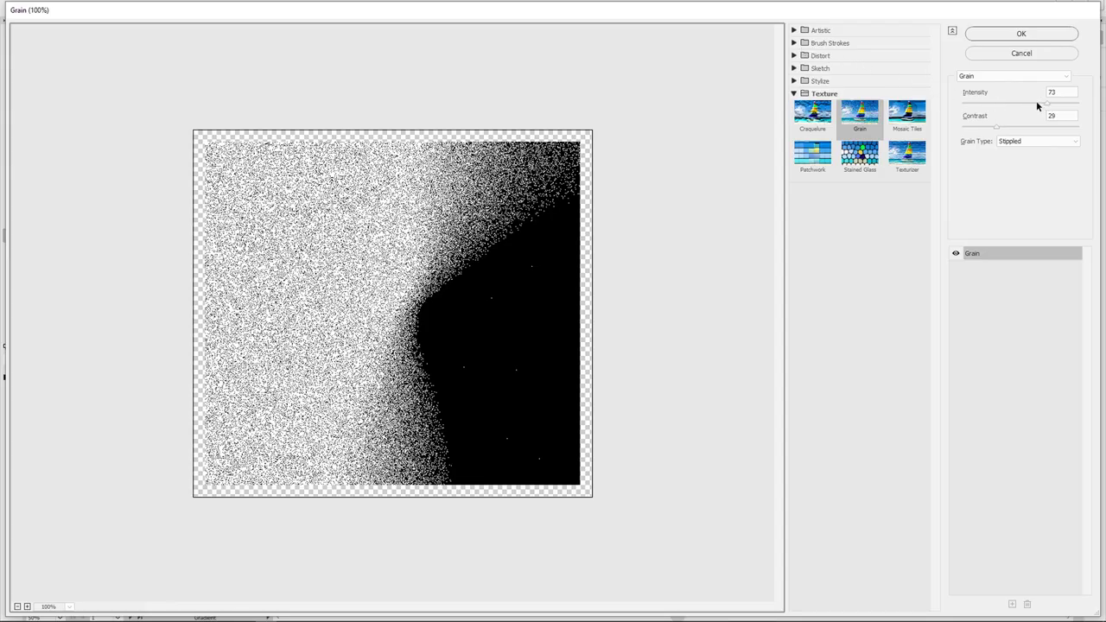
pyautogui.click(1021, 33)
pyautogui.click(860, 154)
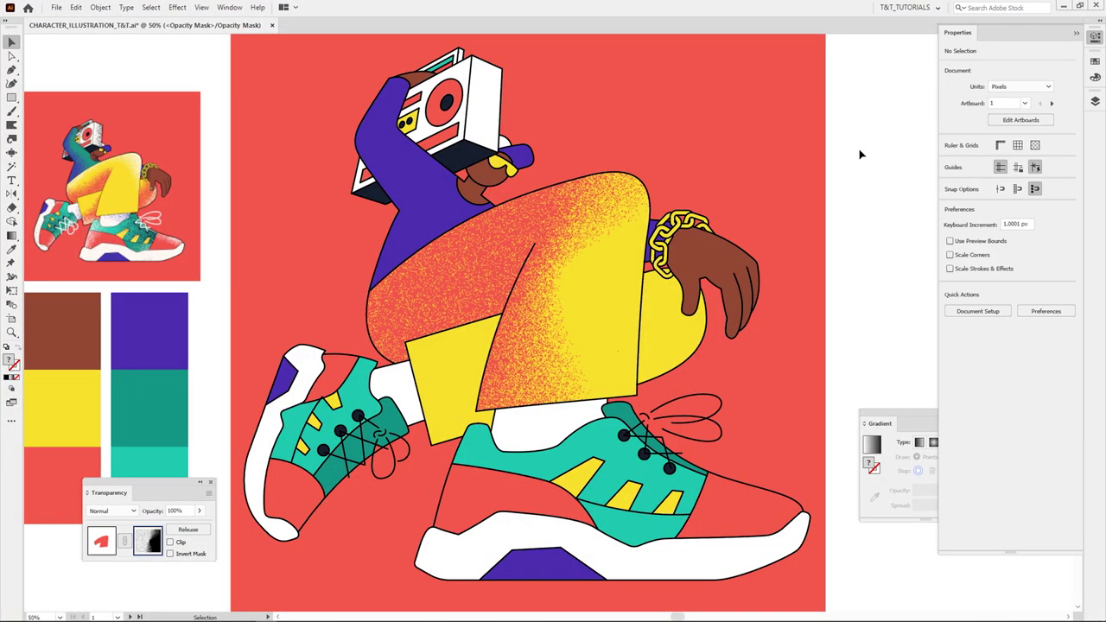
# Reselect the grained rectangle, show the opacity mask's layers and bring up its gradient points
pyautogui.click(1076, 33)
pyautogui.click(583, 219)
pyautogui.click(1095, 101)
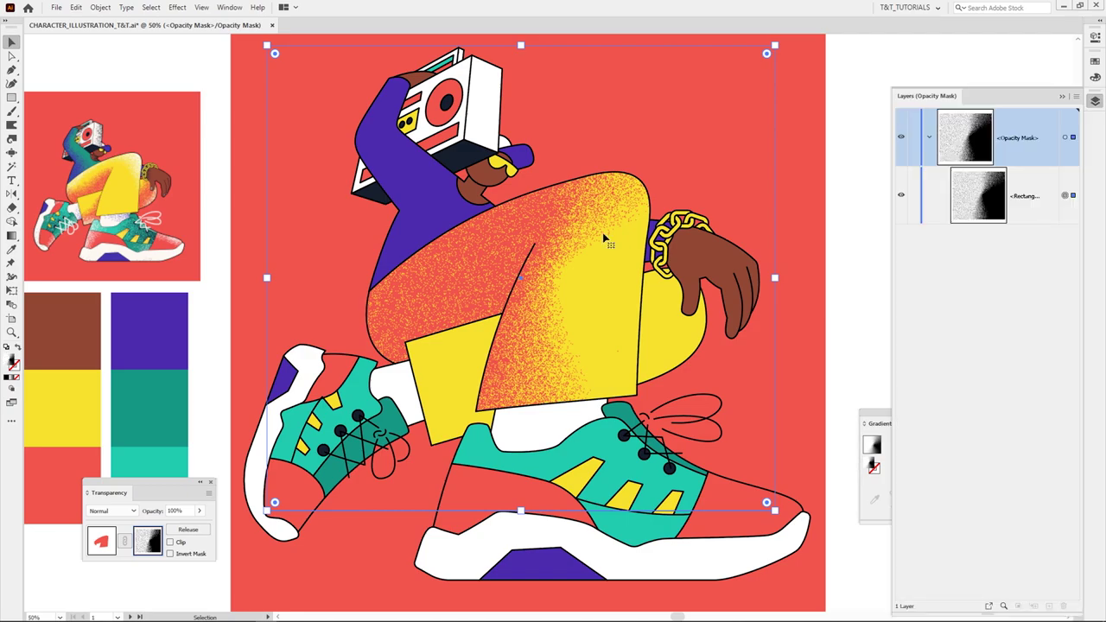
pyautogui.press('g')
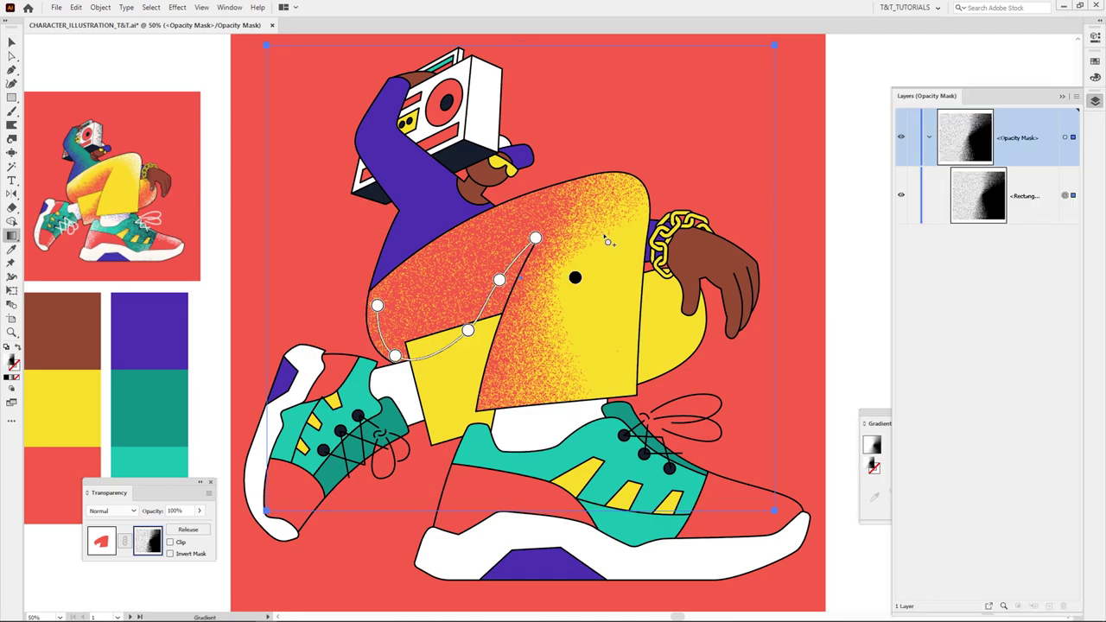
# Try a document raster effects resolution of 5 ppi and replace it with 150 ppi
pyautogui.scroll(3, 553, 239)
pyautogui.click(177, 7)
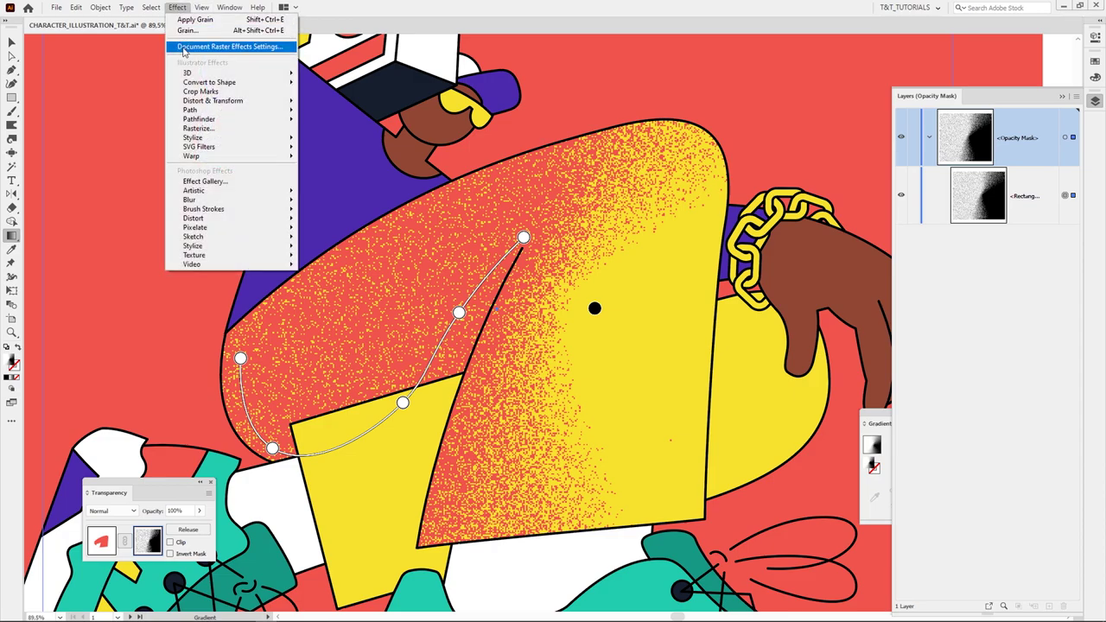
pyautogui.click(258, 46)
pyautogui.moveTo(396, 213); pyautogui.dragTo(300, 202)
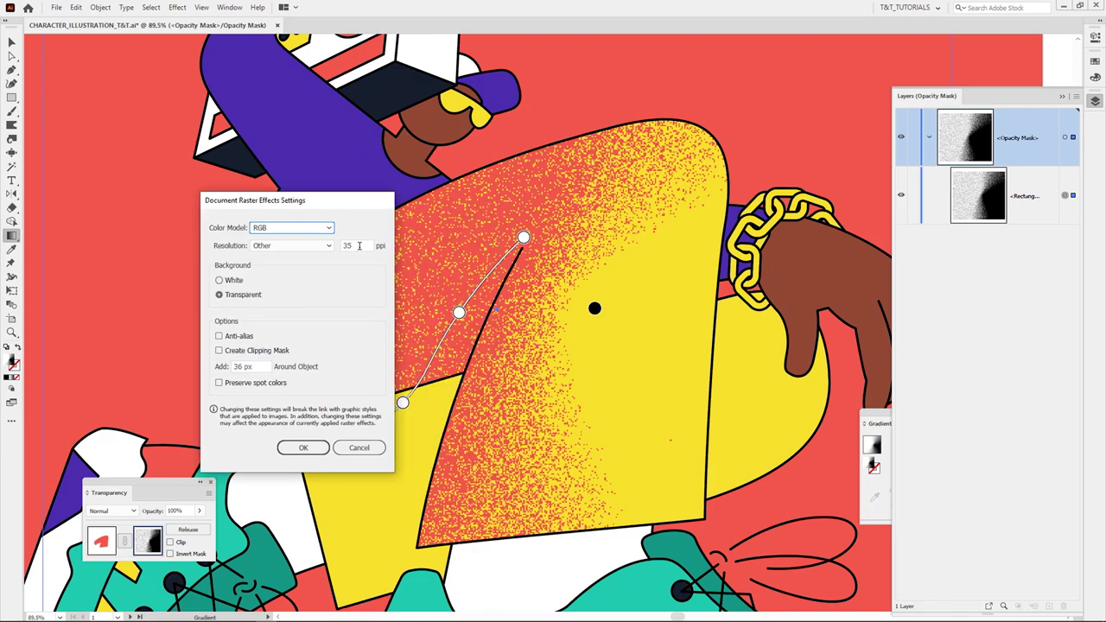
pyautogui.doubleClick(346, 247)
pyautogui.write('5')
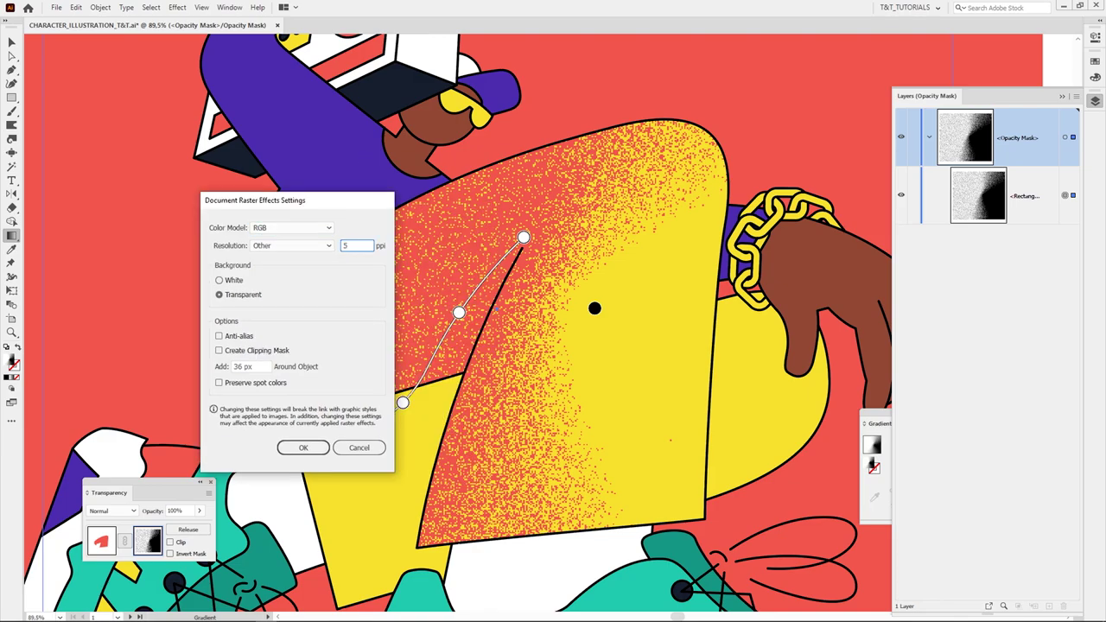
pyautogui.click(301, 447)
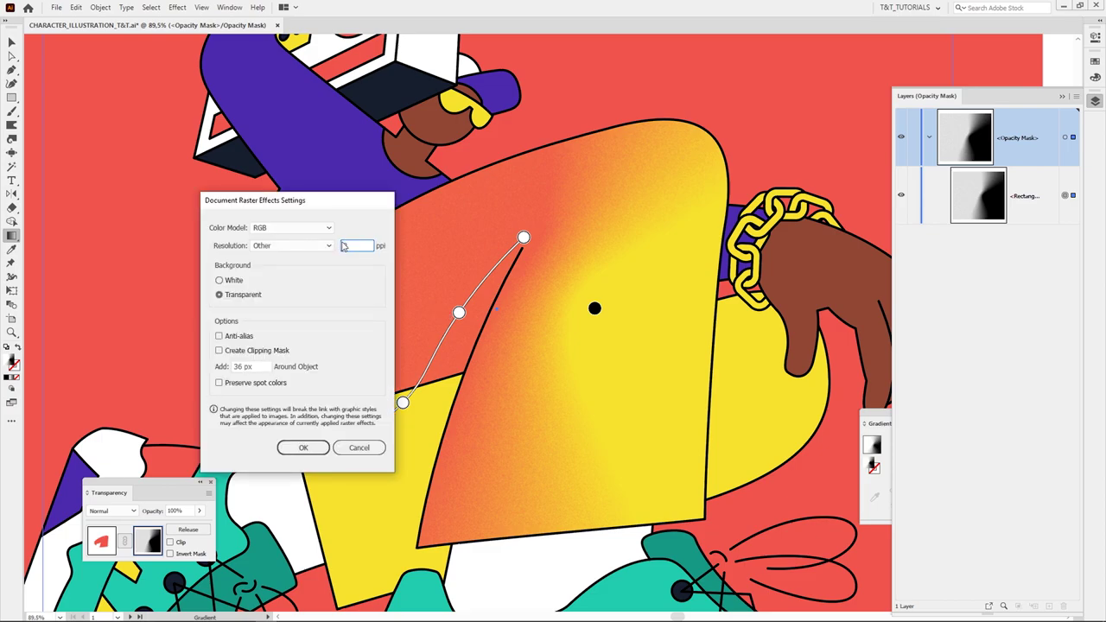
pyautogui.write('150')
pyautogui.click(306, 446)
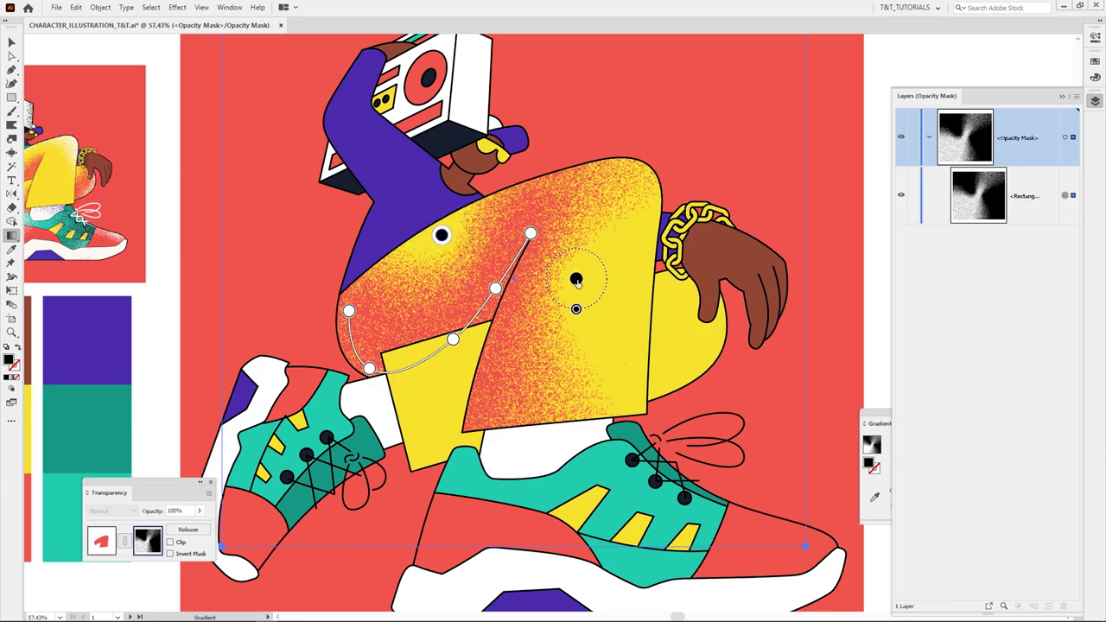
# Add a black gradient point above the thigh's upper edge and shift the white points lower along the thigh's underside
pyautogui.click(505, 170)
pyautogui.moveTo(496, 288); pyautogui.dragTo(494, 302)
pyautogui.scroll(1, 480, 299)
pyautogui.moveTo(453, 340); pyautogui.dragTo(448, 344)
pyautogui.moveTo(349, 311); pyautogui.dragTo(324, 331)
pyautogui.click(442, 235)
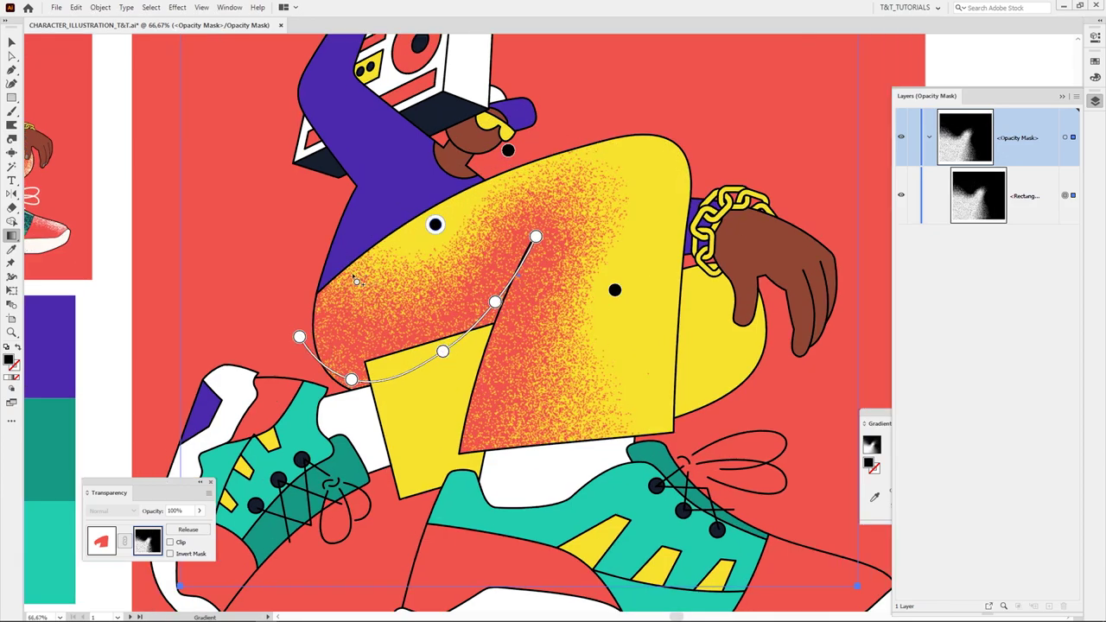
# Add black points near the seat and on the front leg, and reposition the black points to narrow the shading around the crease
pyautogui.click(352, 289)
pyautogui.moveTo(442, 235); pyautogui.dragTo(451, 254)
pyautogui.moveTo(615, 290); pyautogui.dragTo(598, 234)
pyautogui.click(586, 348)
pyautogui.moveTo(585, 348); pyautogui.dragTo(535, 378)
pyautogui.moveTo(576, 274); pyautogui.dragTo(583, 273)
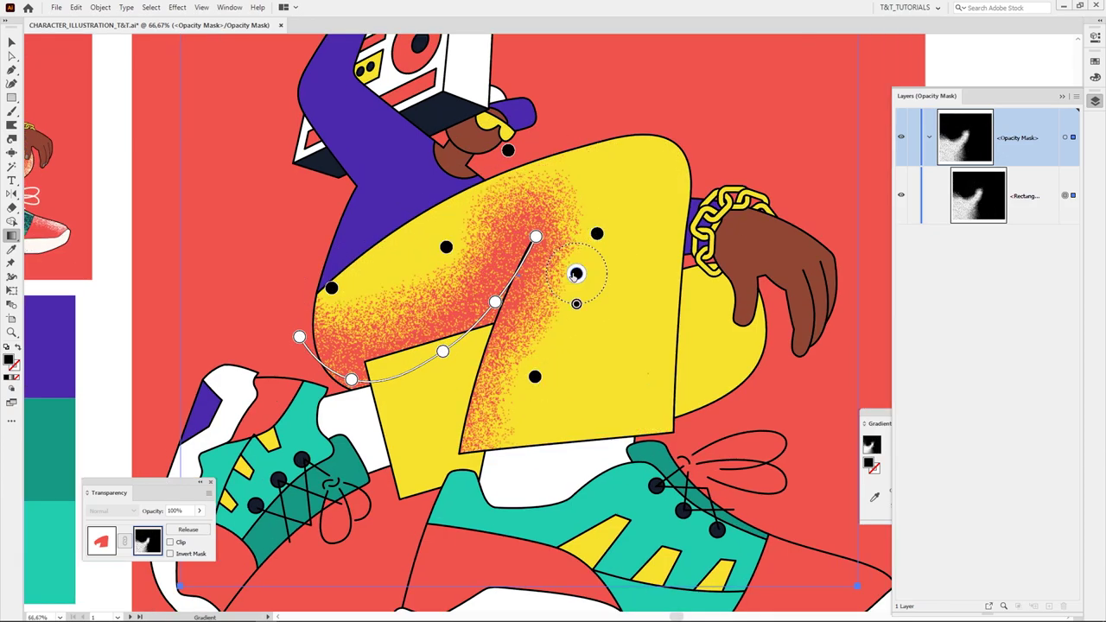
pyautogui.moveTo(536, 378)
pyautogui.mouseDown()
pyautogui.moveTo(523, 392)
pyautogui.moveTo(537, 373)
pyautogui.mouseUp()
# Nudge the white points at the crease's top end and along the rear cuff slightly downward, and deselect the mask rectangle
pyautogui.moveTo(536, 237); pyautogui.dragTo(528, 250)
pyautogui.moveTo(495, 301); pyautogui.dragTo(490, 304)
pyautogui.moveTo(442, 351)
pyautogui.mouseDown()
pyautogui.moveTo(446, 371)
pyautogui.moveTo(433, 360)
pyautogui.mouseUp()
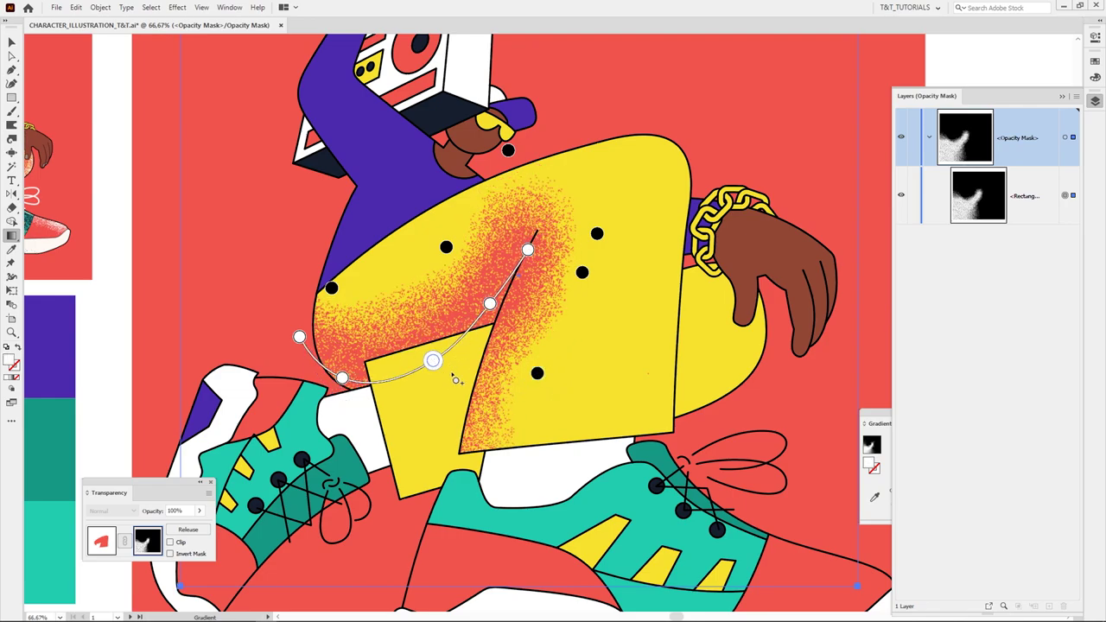
pyautogui.press('v')
pyautogui.scroll(2, 617, 277)
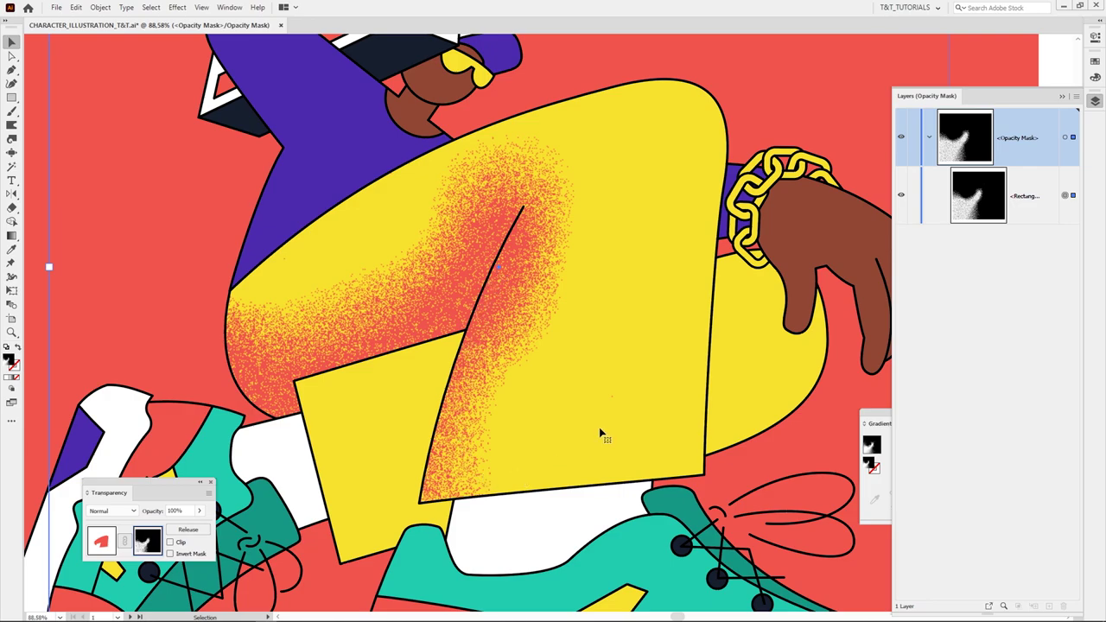
pyautogui.click(39, 334)
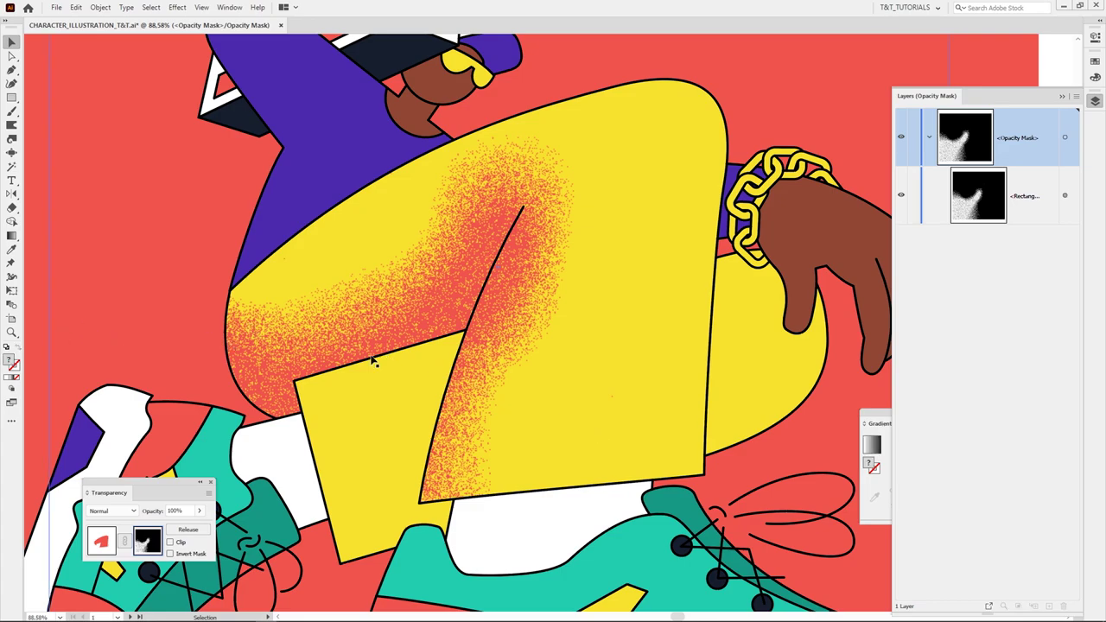
# Draw a closed black-filled Pen shape over the front trouser leg in the opacity mask, following the crease curve
pyautogui.click(1095, 61)
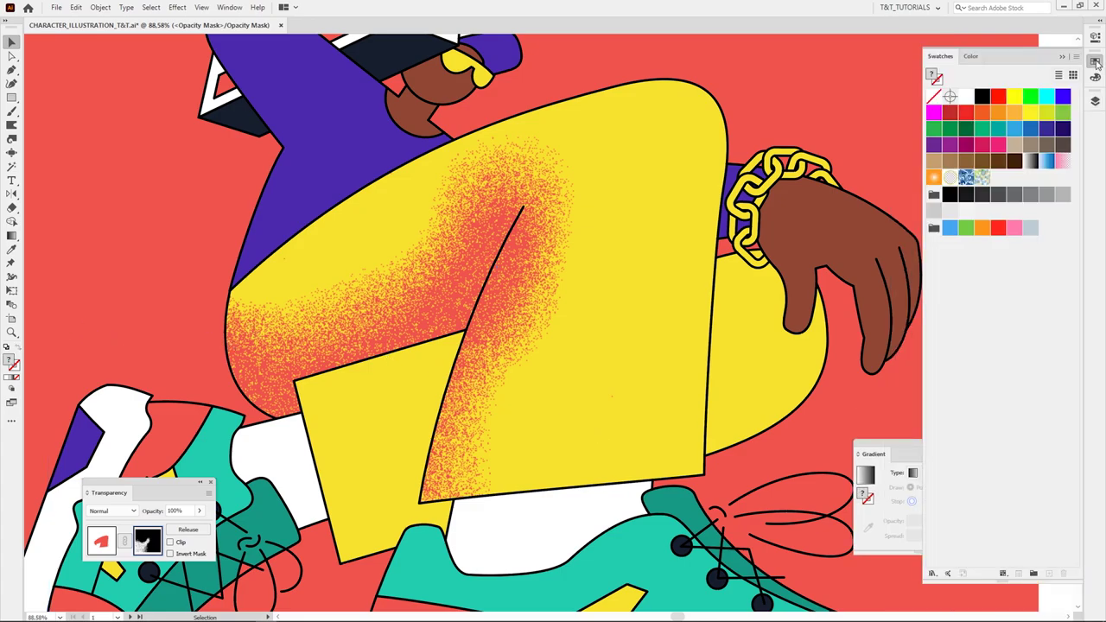
pyautogui.click(982, 95)
pyautogui.press('p')
pyautogui.moveTo(603, 80); pyautogui.dragTo(550, 132)
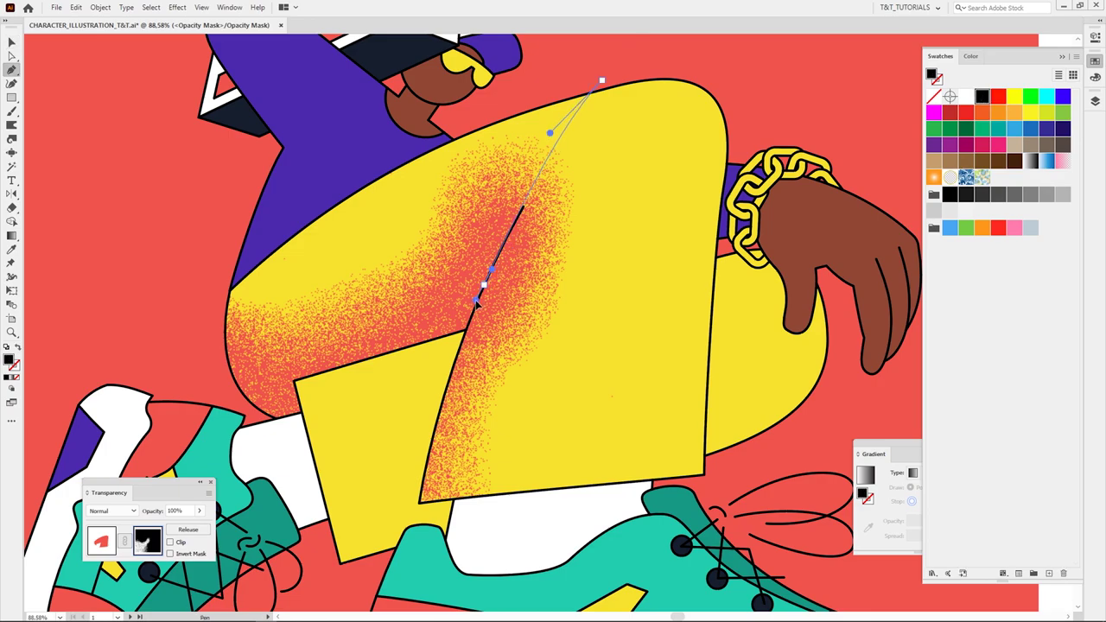
pyautogui.moveTo(420, 499); pyautogui.dragTo(448, 516)
pyautogui.click(725, 478)
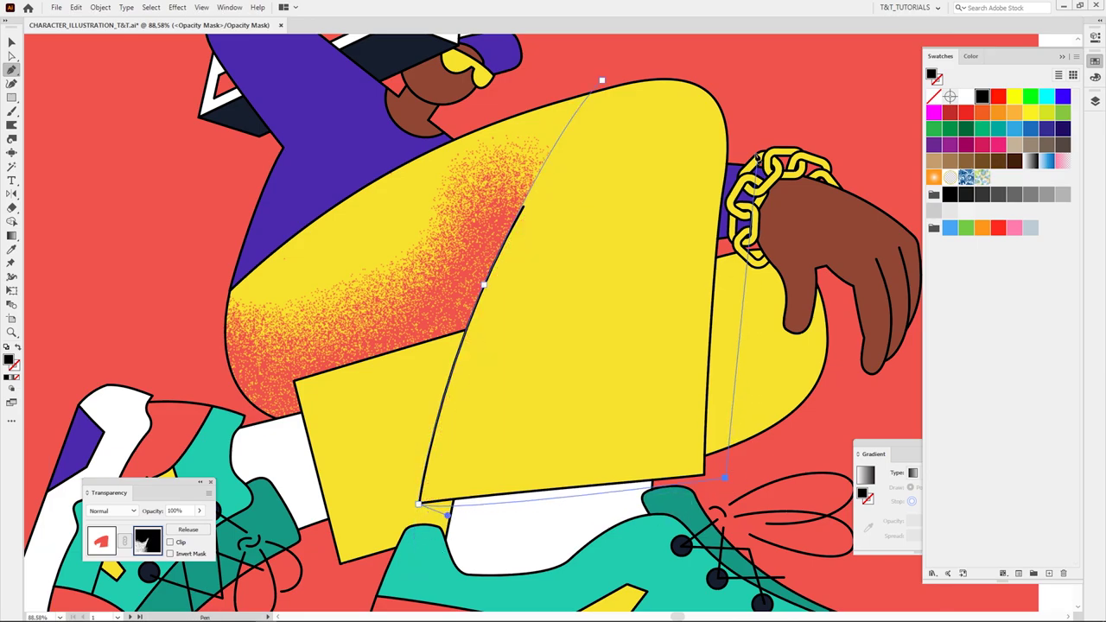
pyautogui.click(735, 75)
pyautogui.click(602, 81)
# Move the black shape's upper-left anchor slightly down and inward, and deselect it
pyautogui.press('a')
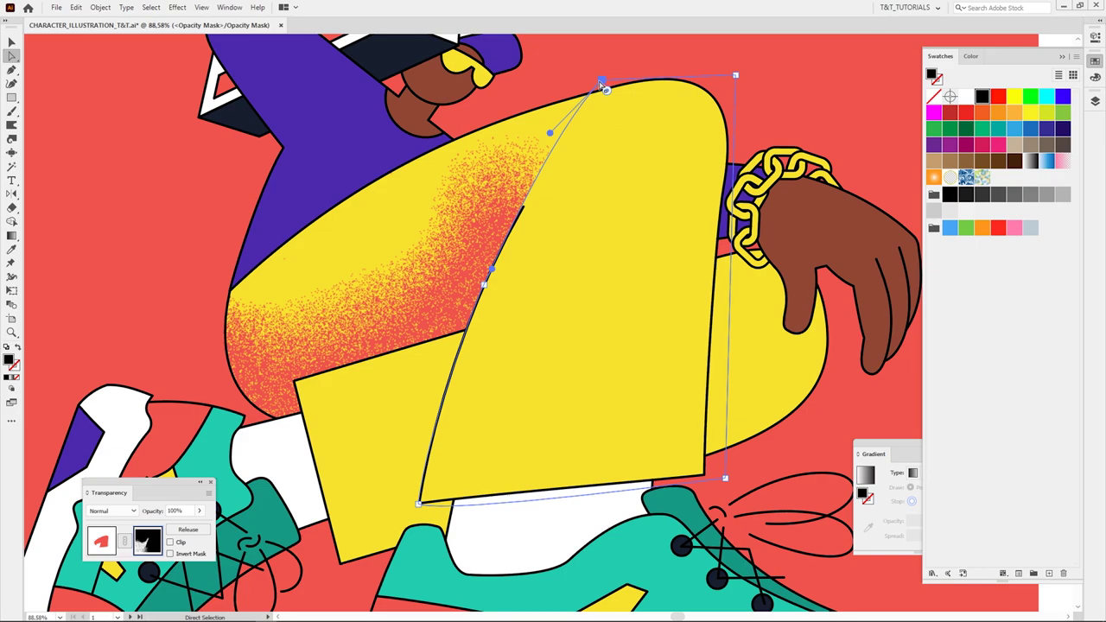
pyautogui.moveTo(602, 80); pyautogui.dragTo(610, 89)
pyautogui.click(106, 221)
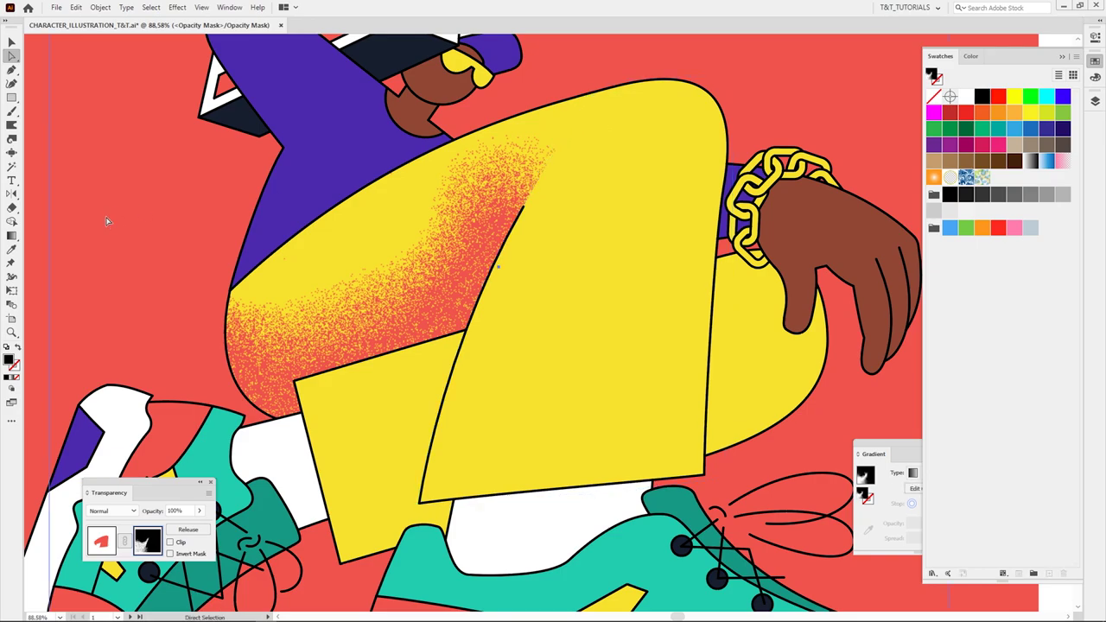
pyautogui.click(41, 251)
# Recolour the selected purple torso-and-arm shape with the dark green sampled from the reference illustration
pyautogui.press('v')
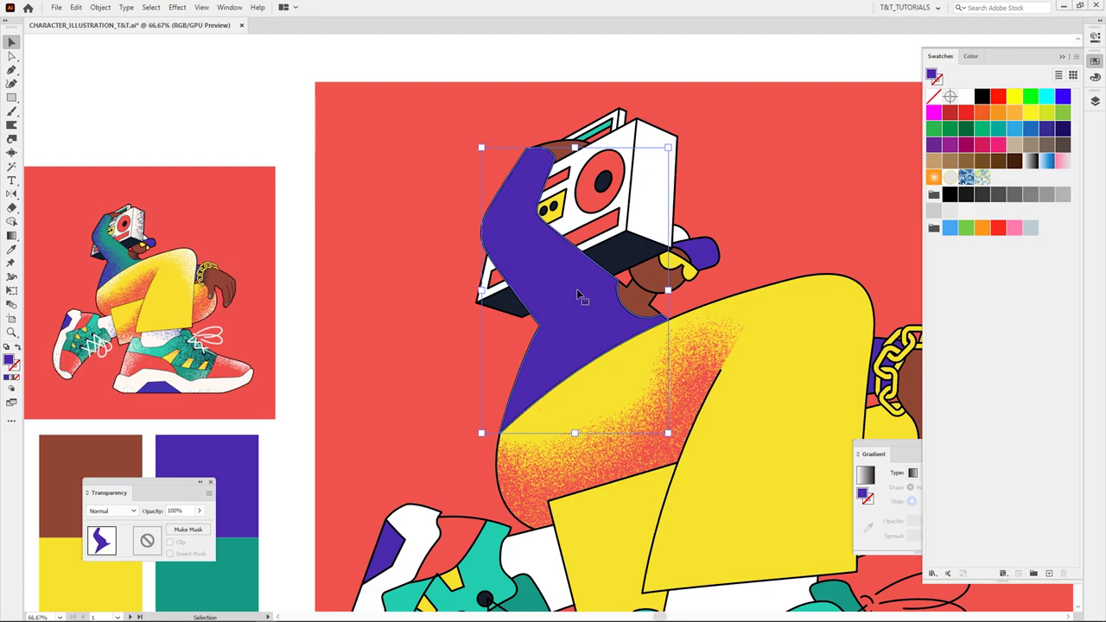
pyautogui.press('i')
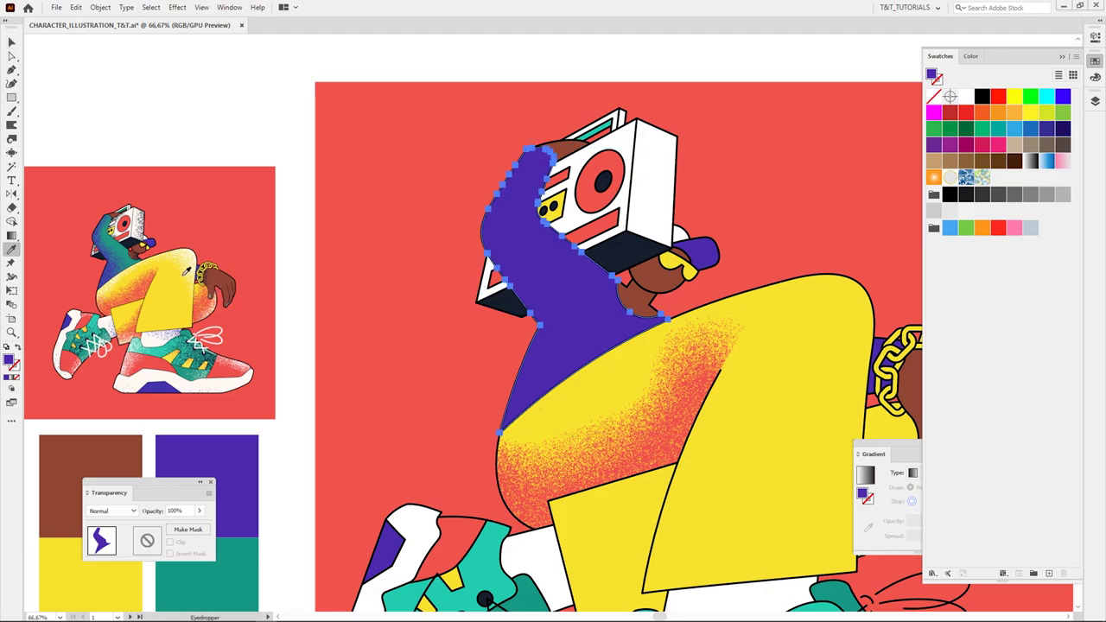
pyautogui.click(125, 245)
pyautogui.press('v')
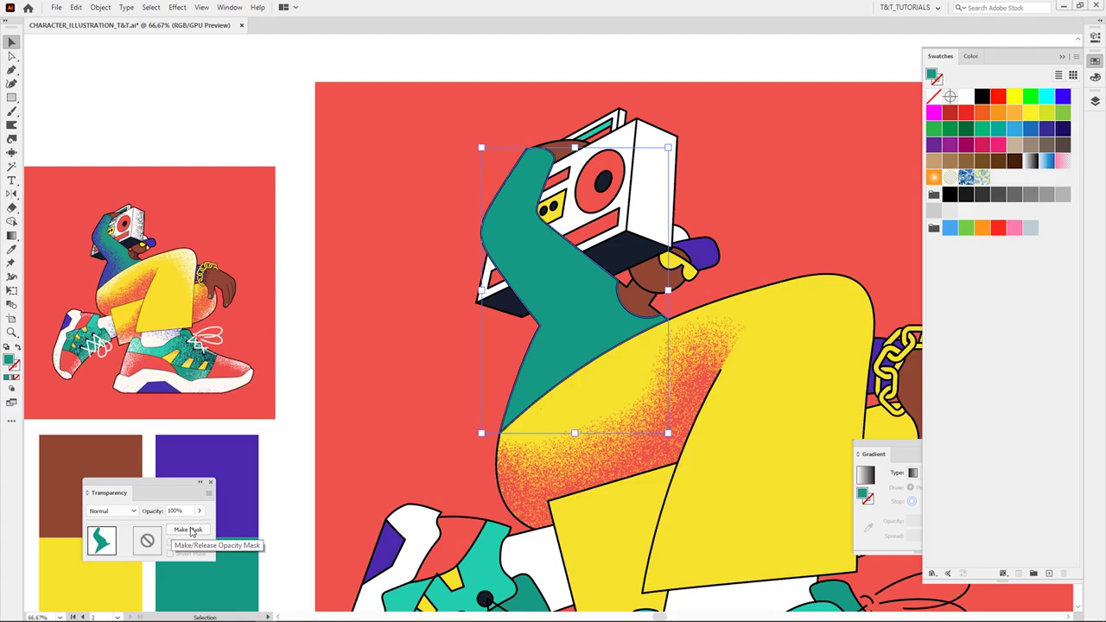
# Add an unclipped opacity mask to the green torso-and-arm shape and draw a rectangle covering it inside the mask
pyautogui.click(190, 530)
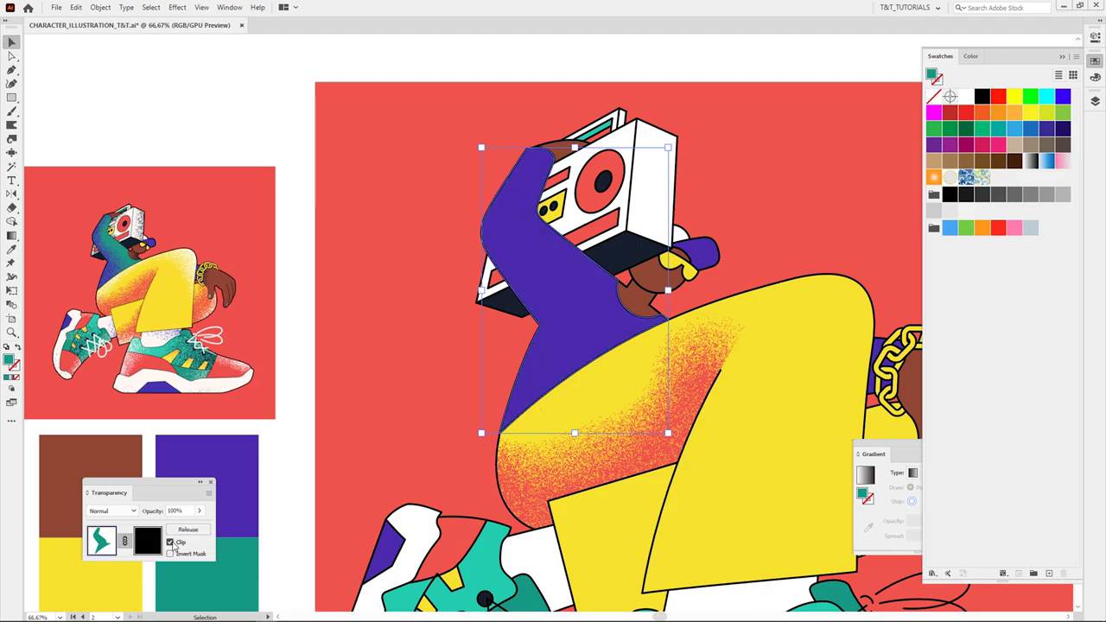
pyautogui.click(170, 543)
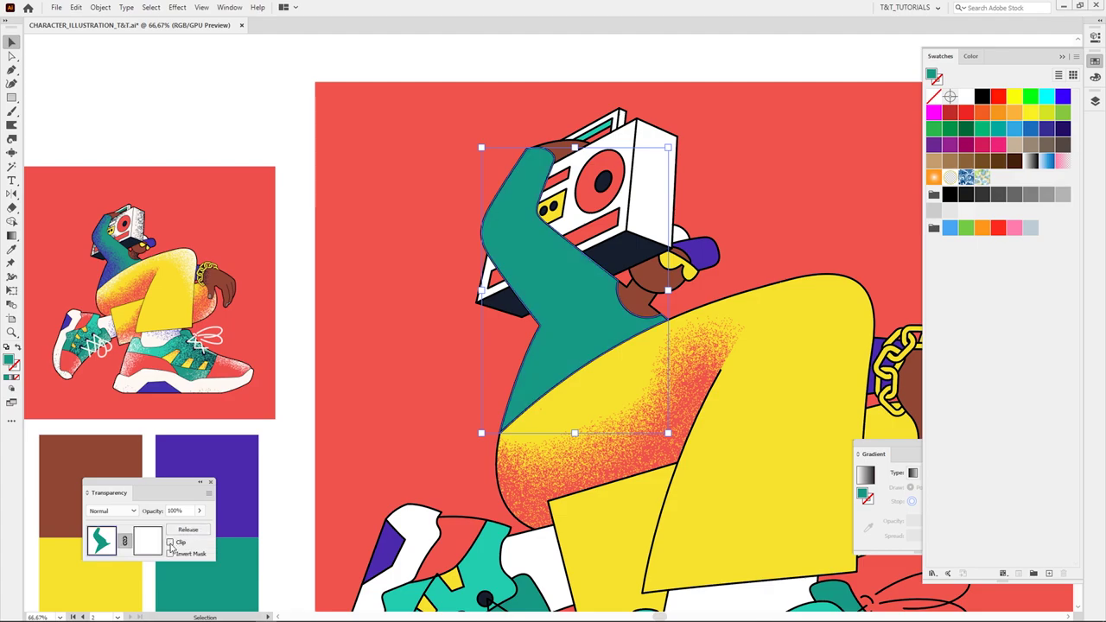
pyautogui.click(149, 542)
pyautogui.press('m')
pyautogui.moveTo(363, 76); pyautogui.dragTo(807, 516)
# Fill the mask rectangle with a freeform gradient, replacing its default points with three white points along the back edge and one black point near the neck
pyautogui.click(942, 473)
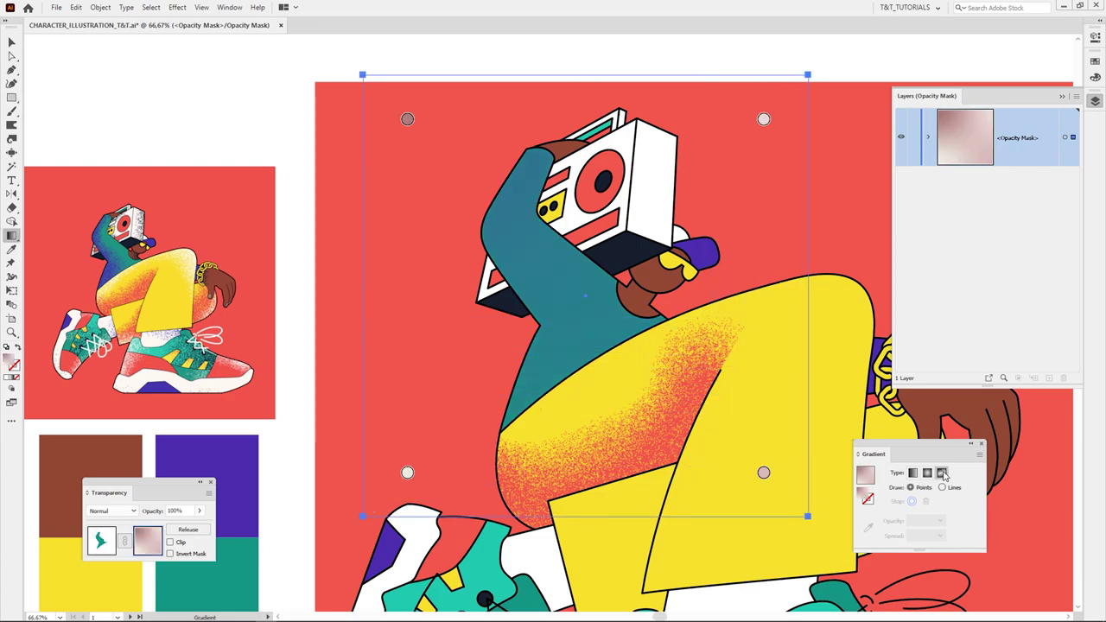
pyautogui.click(407, 118)
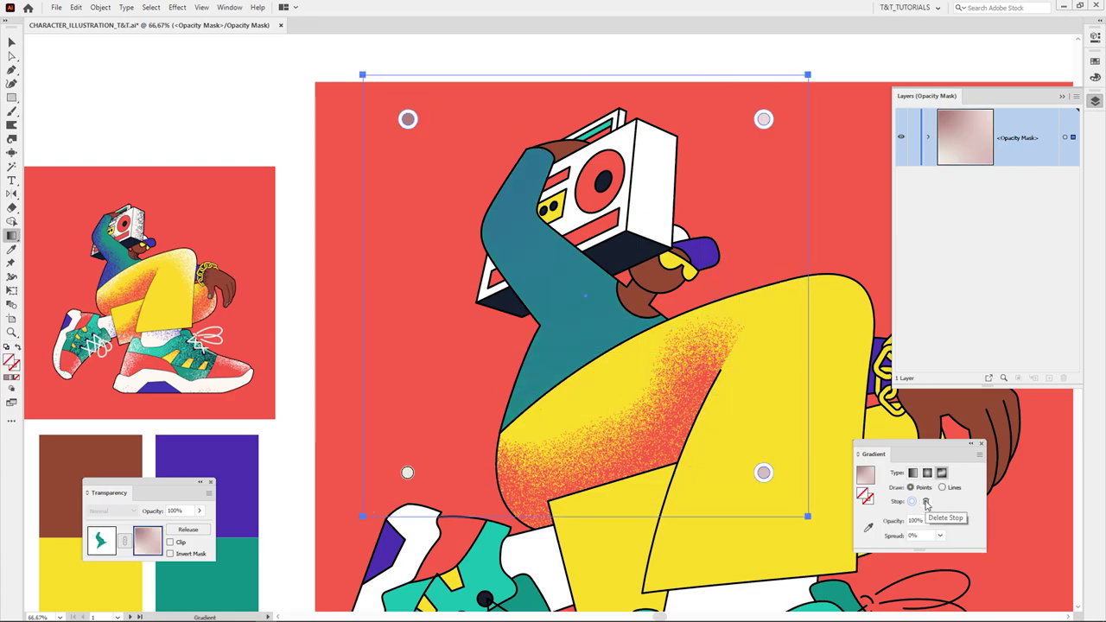
pyautogui.click(926, 503)
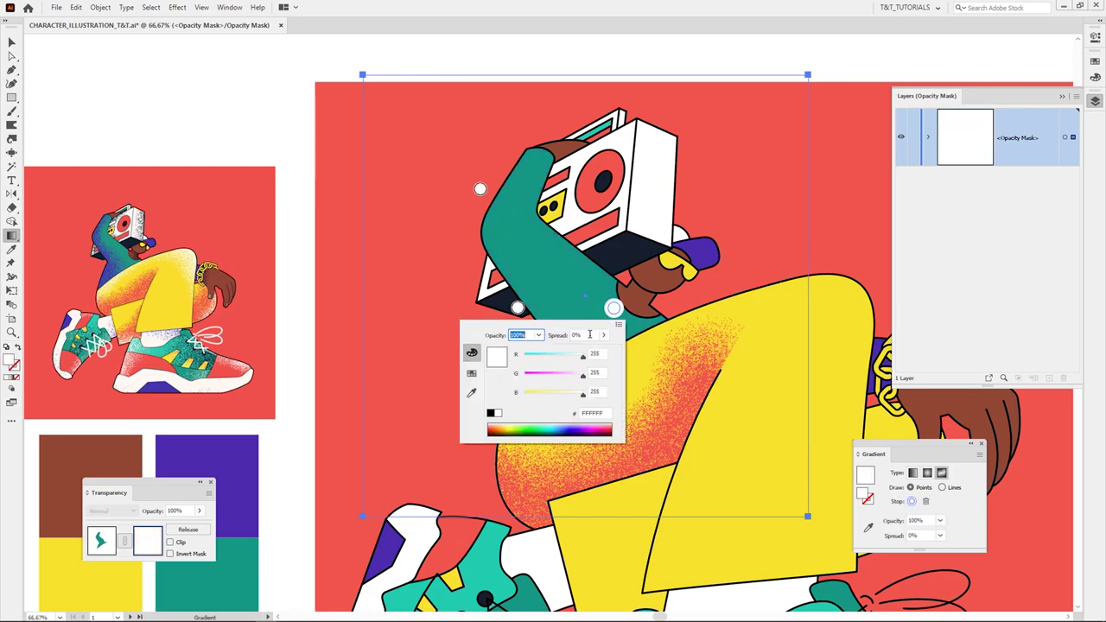
pyautogui.click(491, 414)
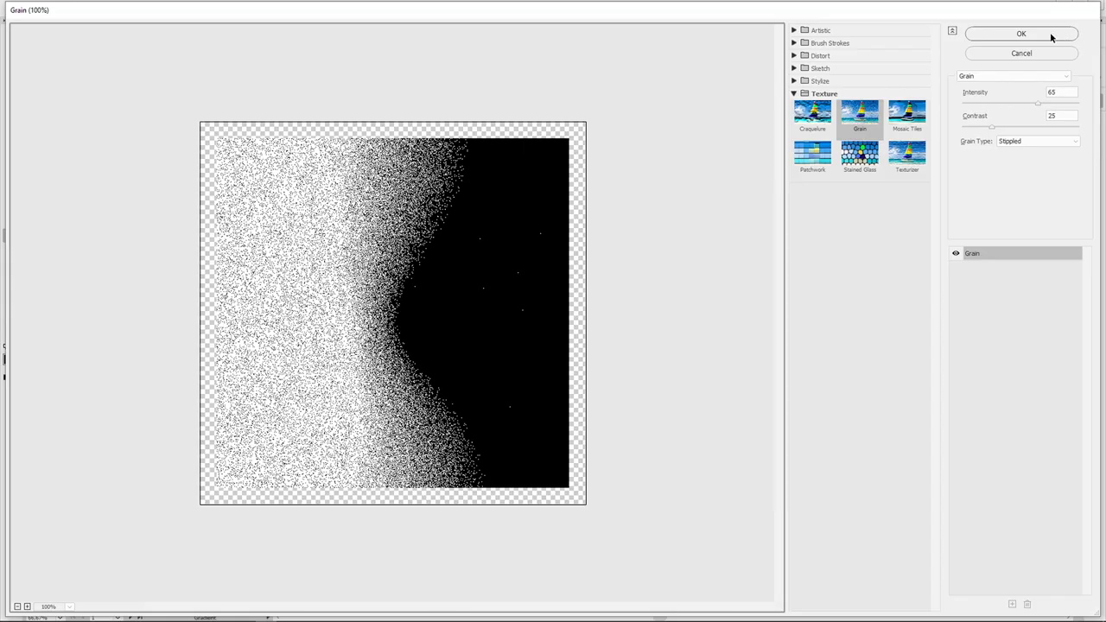
# Apply a Stippled Grain effect with intensity 65 and contrast 25 to the mask rectangle, and set a custom document raster effects resolution
pyautogui.click(1050, 36)
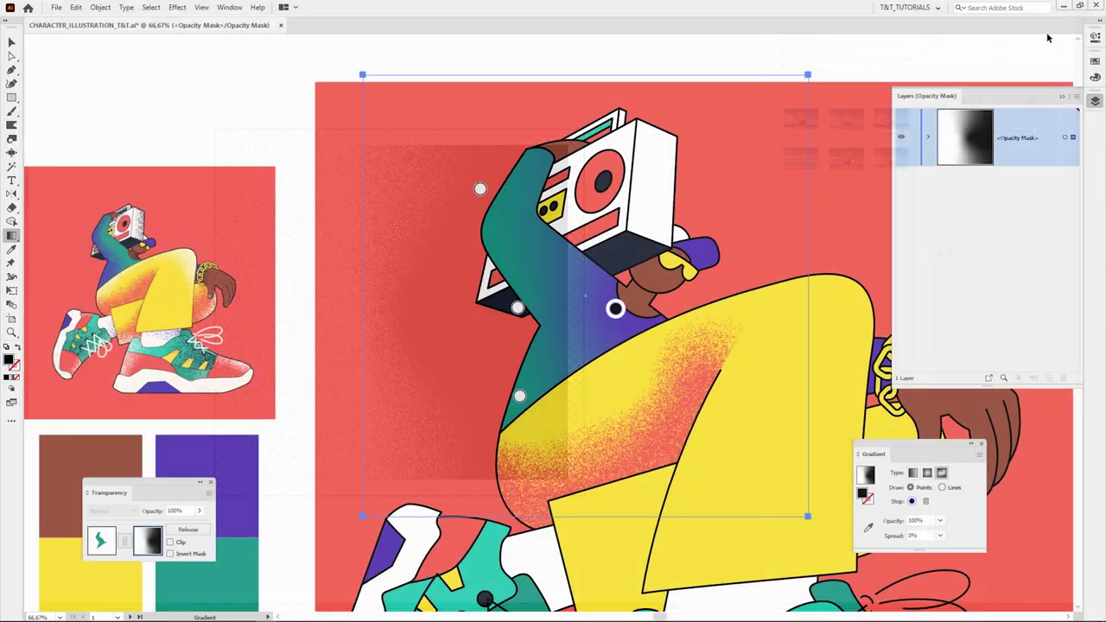
pyautogui.write('25')
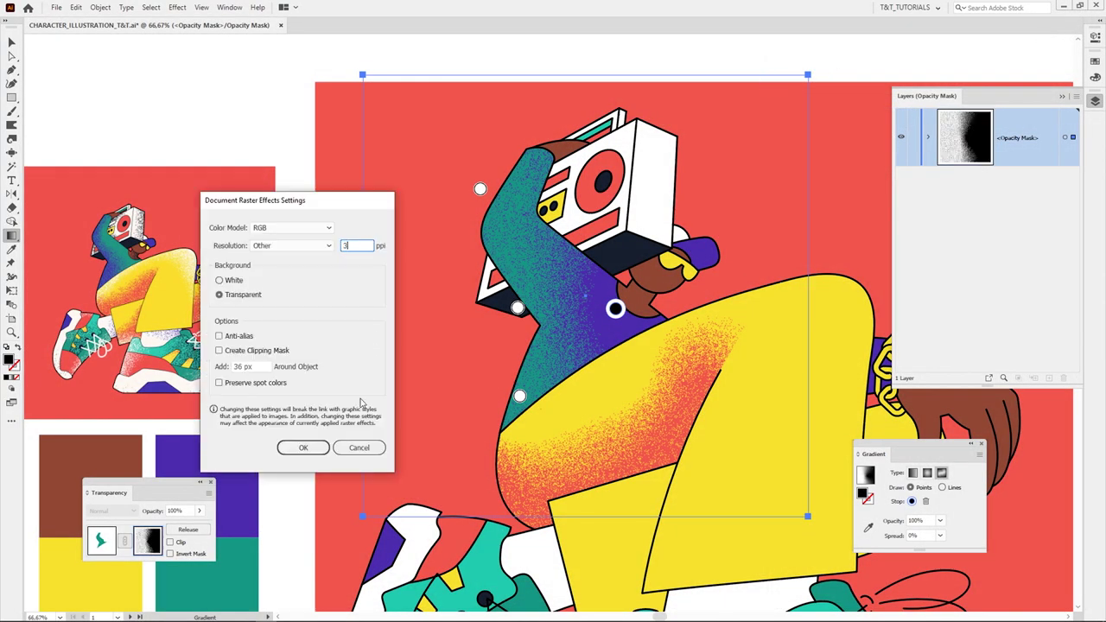
pyautogui.click(316, 448)
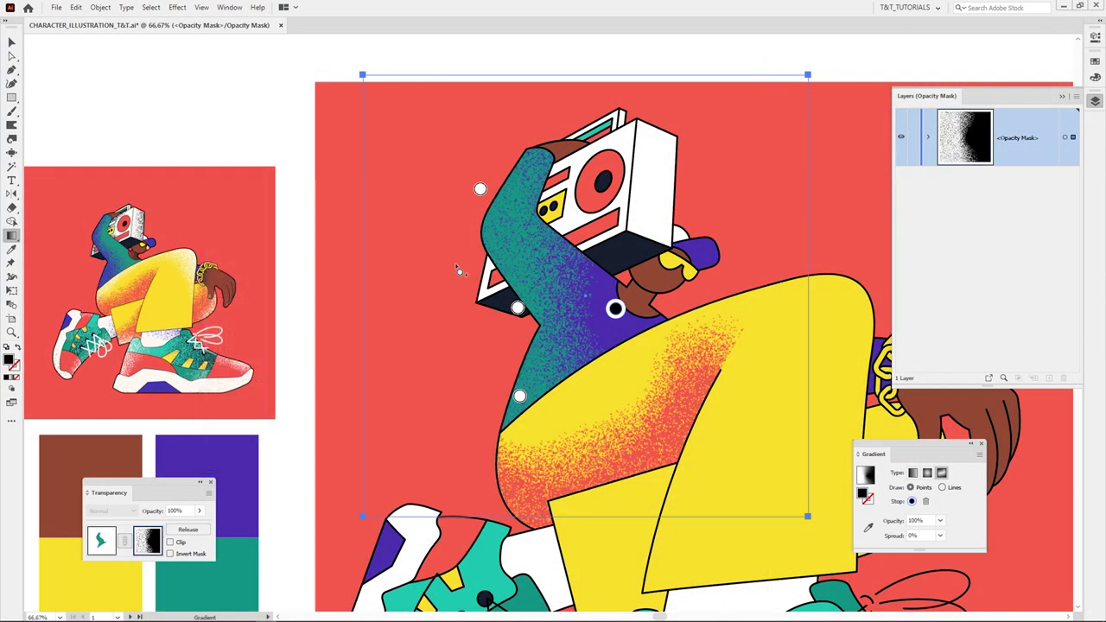